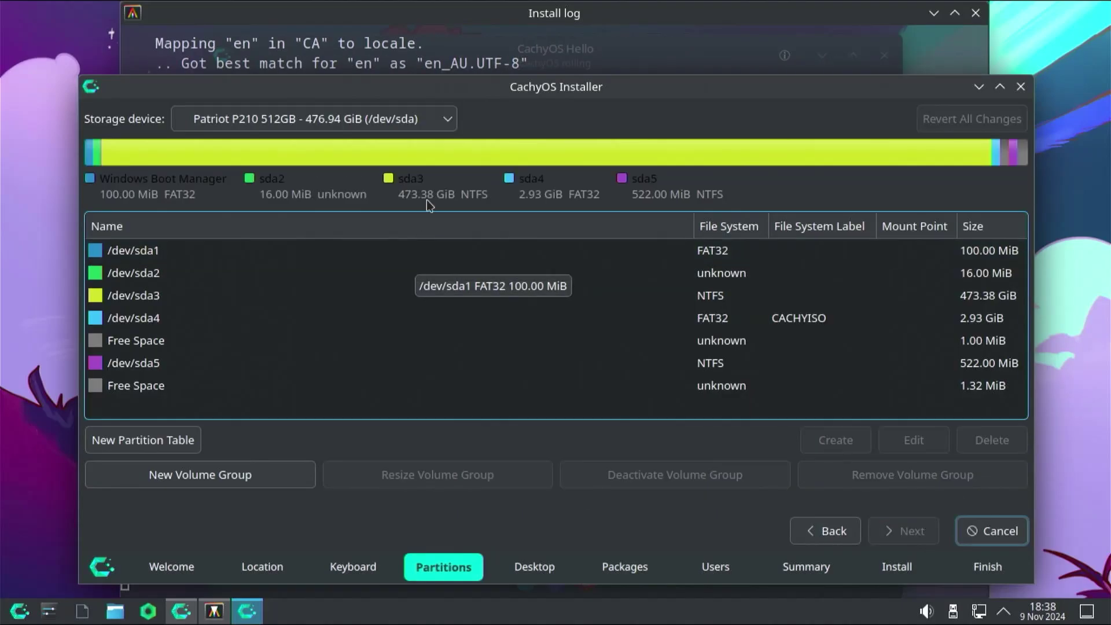
Step: Switch the partition view to the Netac MobileDataStar drive (/dev/sdb) and select partition sdb1
left_click(429, 118)
left_click(397, 227)
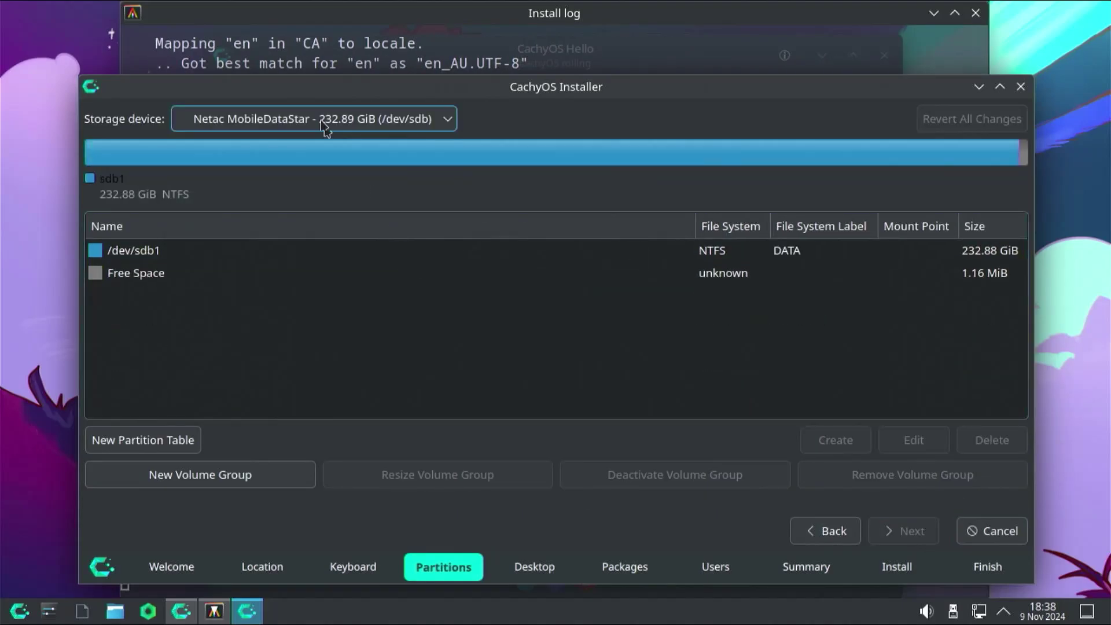
left_click(724, 251)
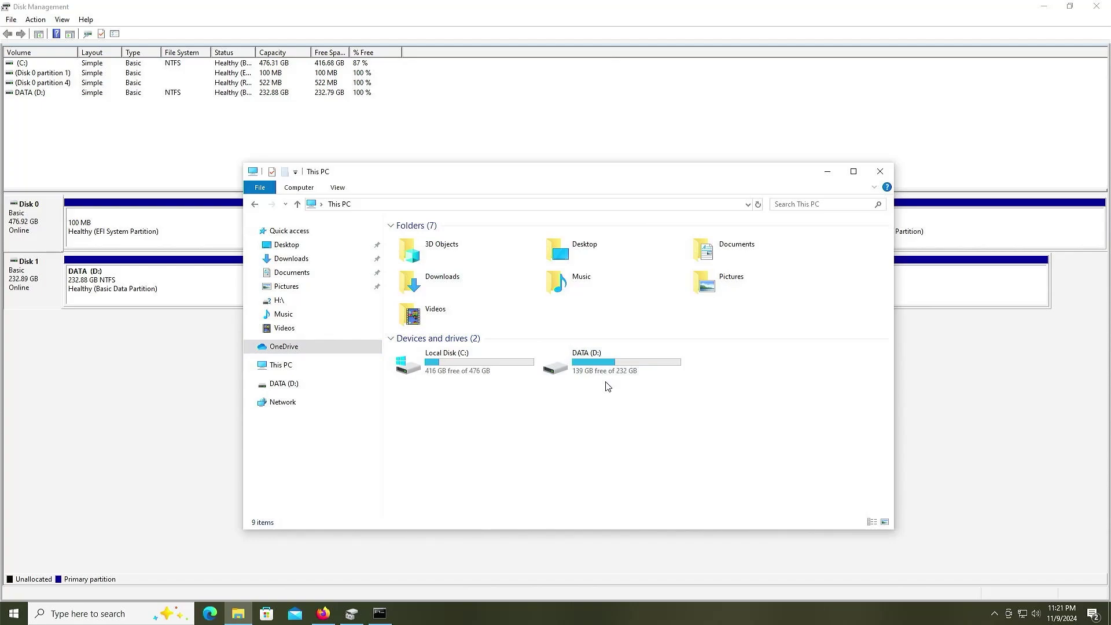
left_click(607, 376)
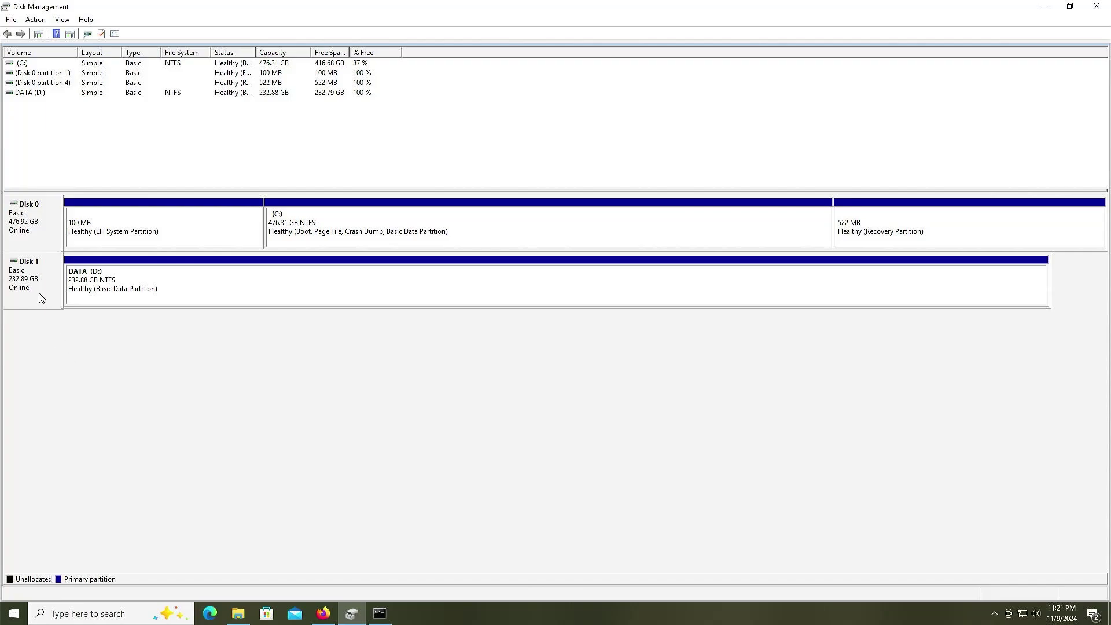
left_click(39, 294)
key("super+e")
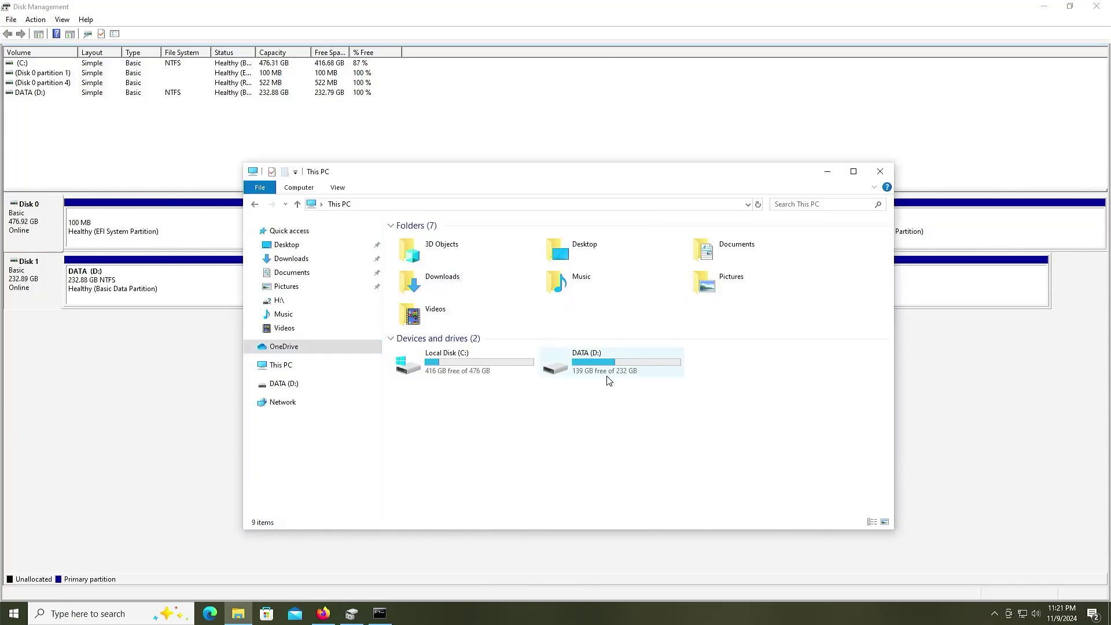
left_click(606, 375)
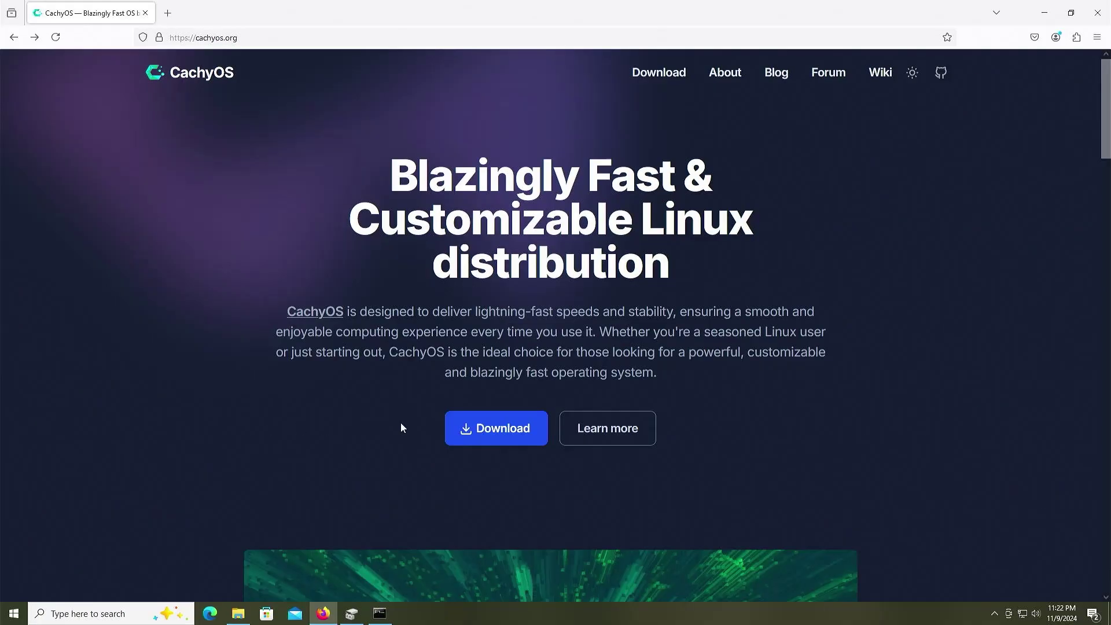
Step: Go to the cachyos.org download page and expand the Download Desktop Edition source options
left_click(490, 438)
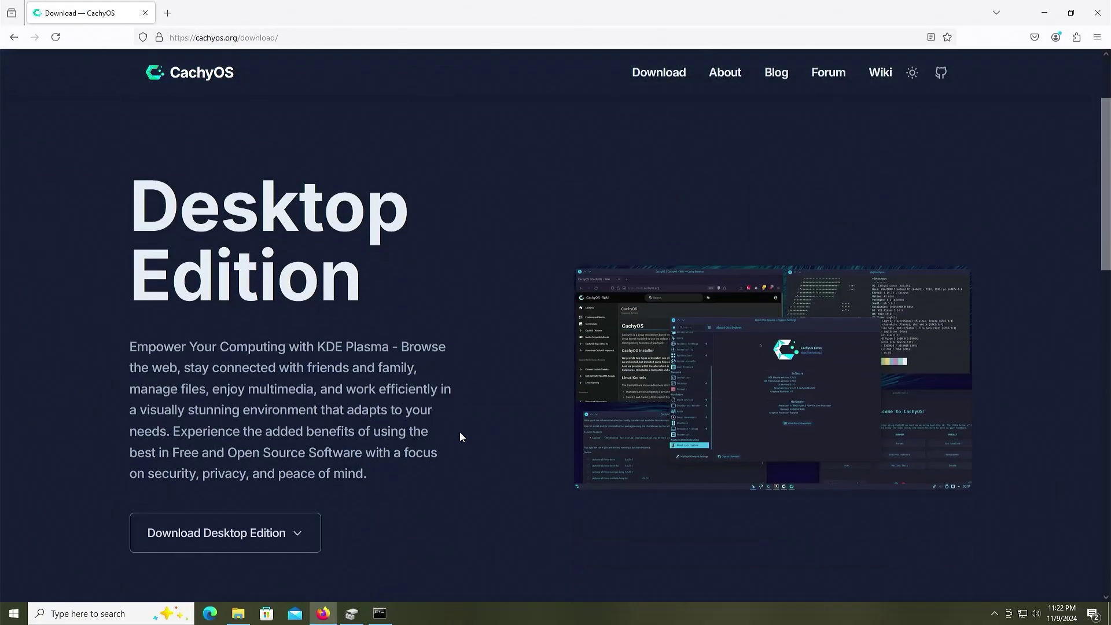
scroll(461, 437, "down", 2)
left_click(294, 472)
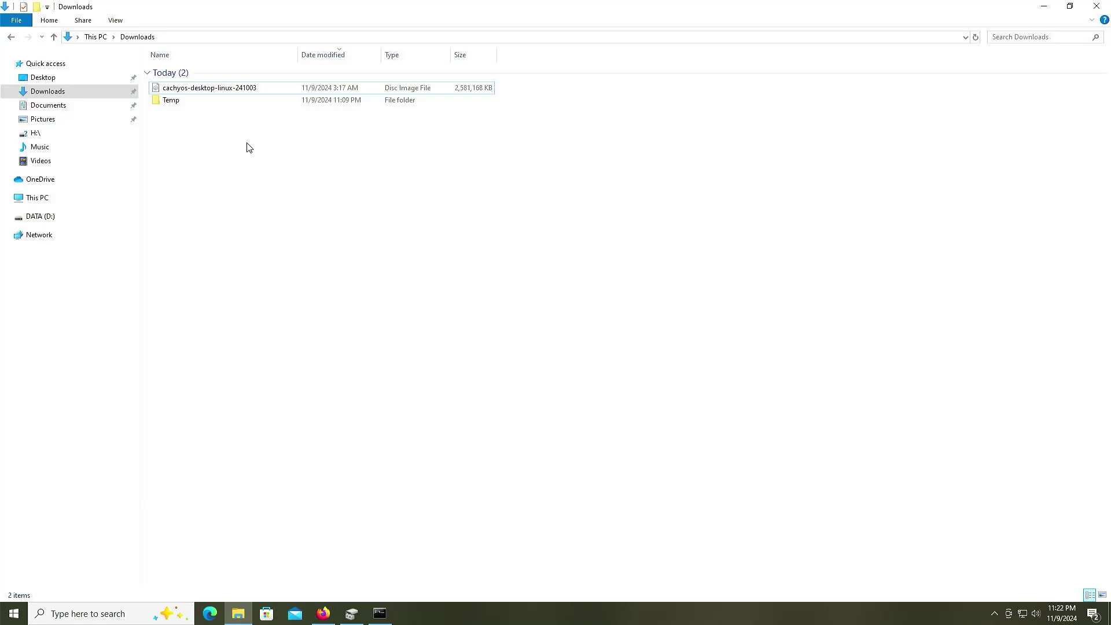
Step: Mount the cachyos ISO from Downloads as a virtual drive and open it
right_click(232, 91)
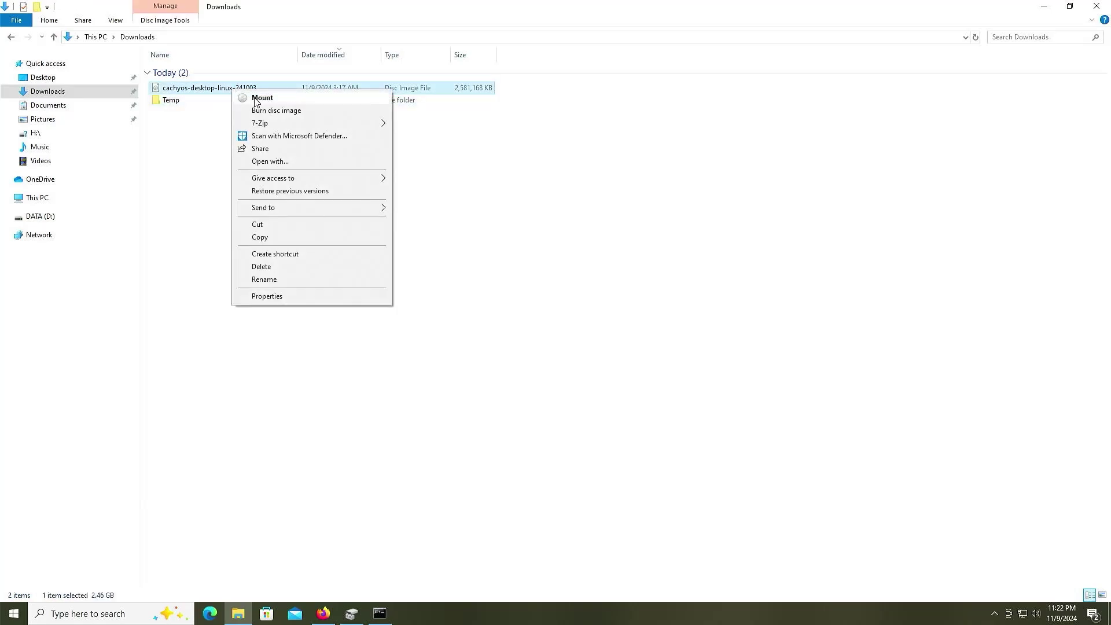
left_click(256, 98)
left_click(580, 320)
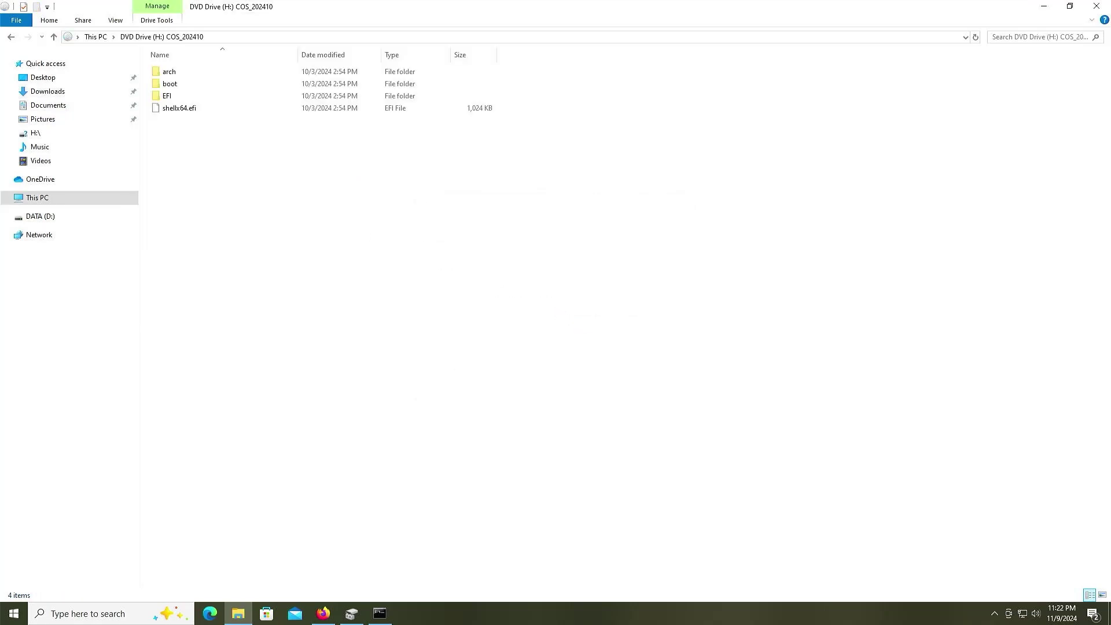
Step: Check the properties of the mounted DVD Drive (H:) under This PC
left_click(102, 202)
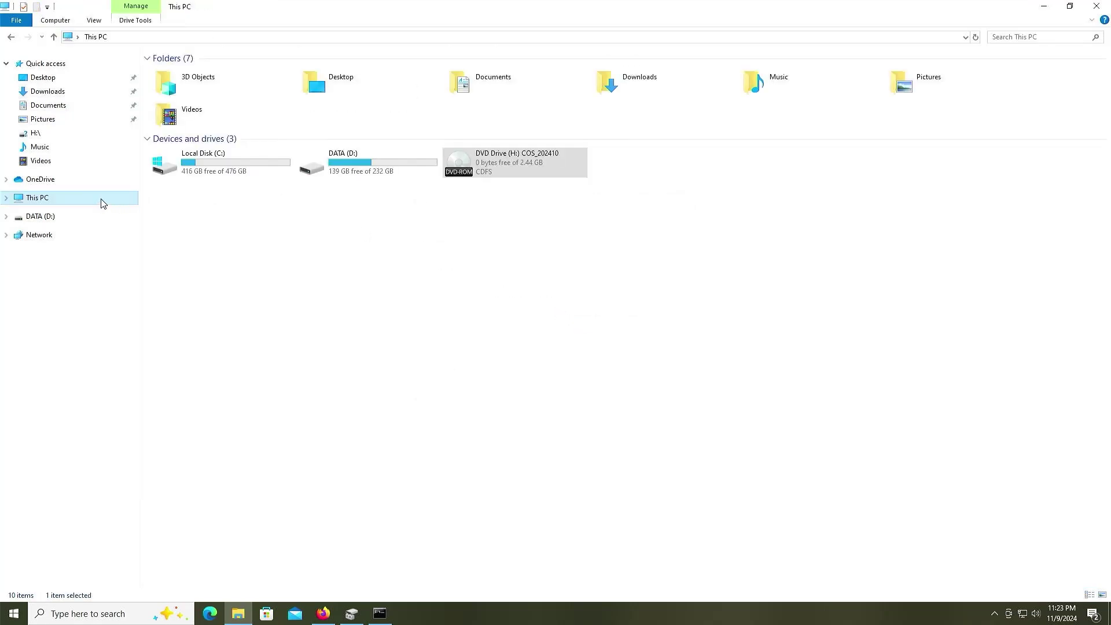
right_click(515, 163)
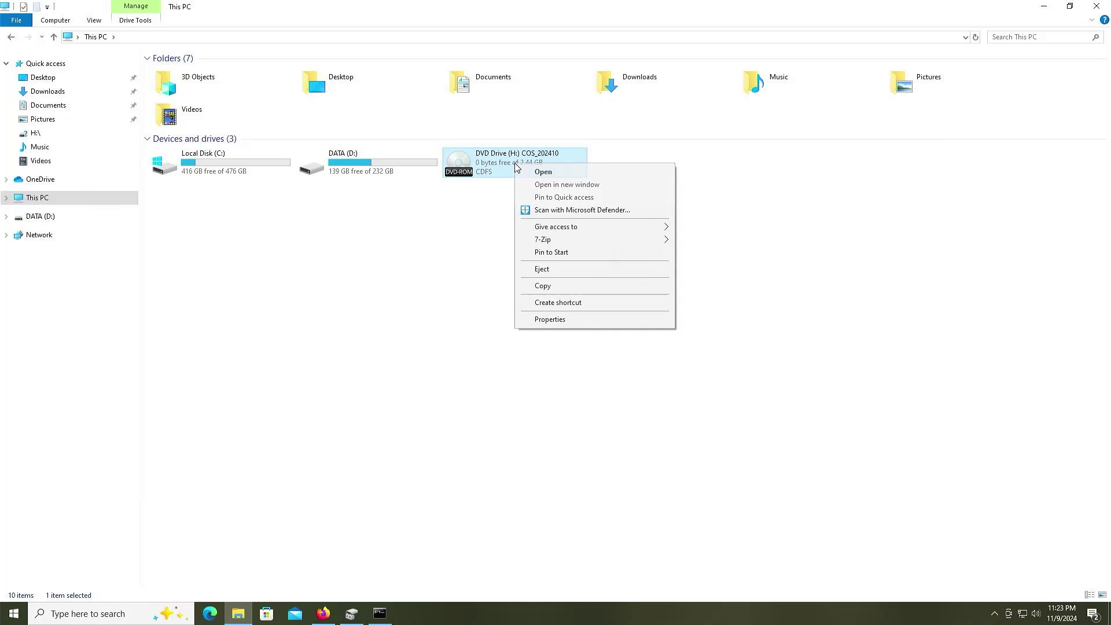
left_click(616, 323)
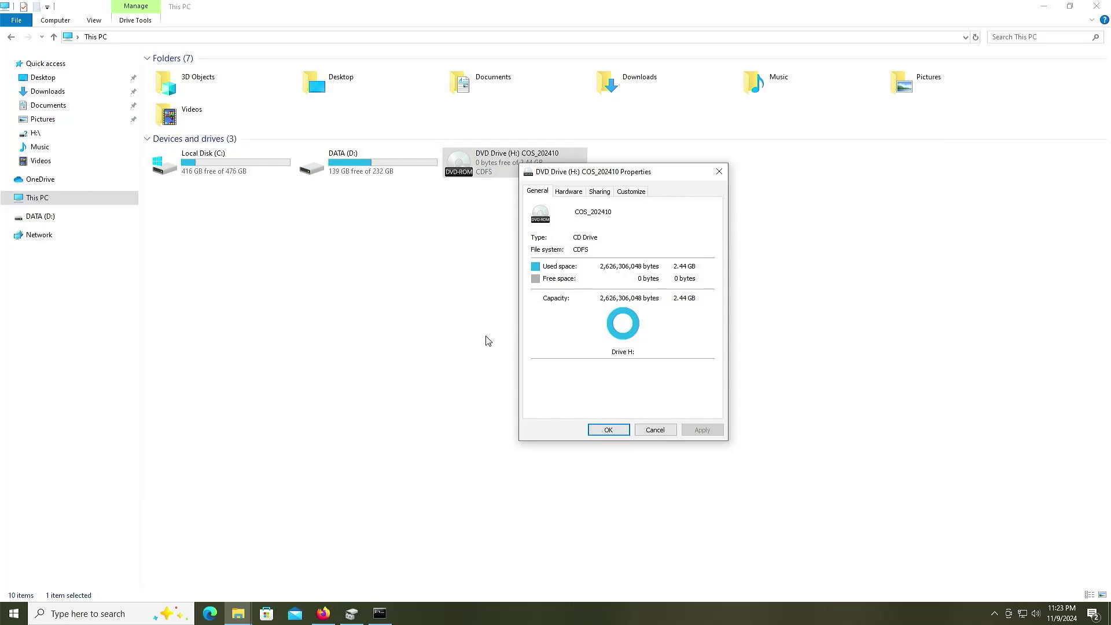
left_click(606, 428)
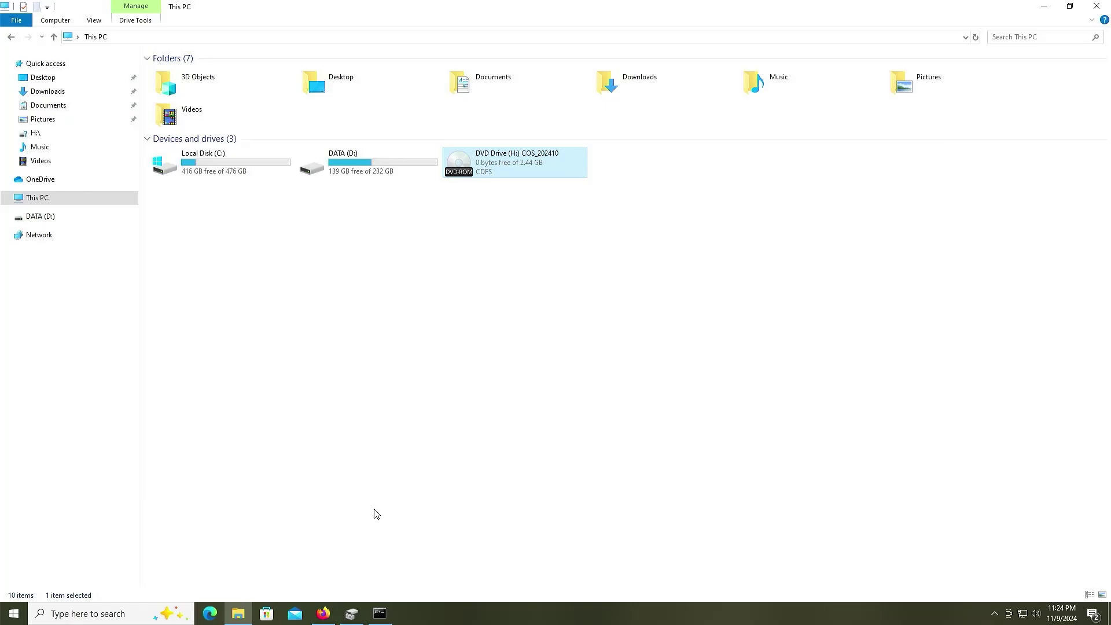
Step: Open Disk Management and shrink the C: volume by 3000 MB
left_click(12, 613)
type("disk managemen")
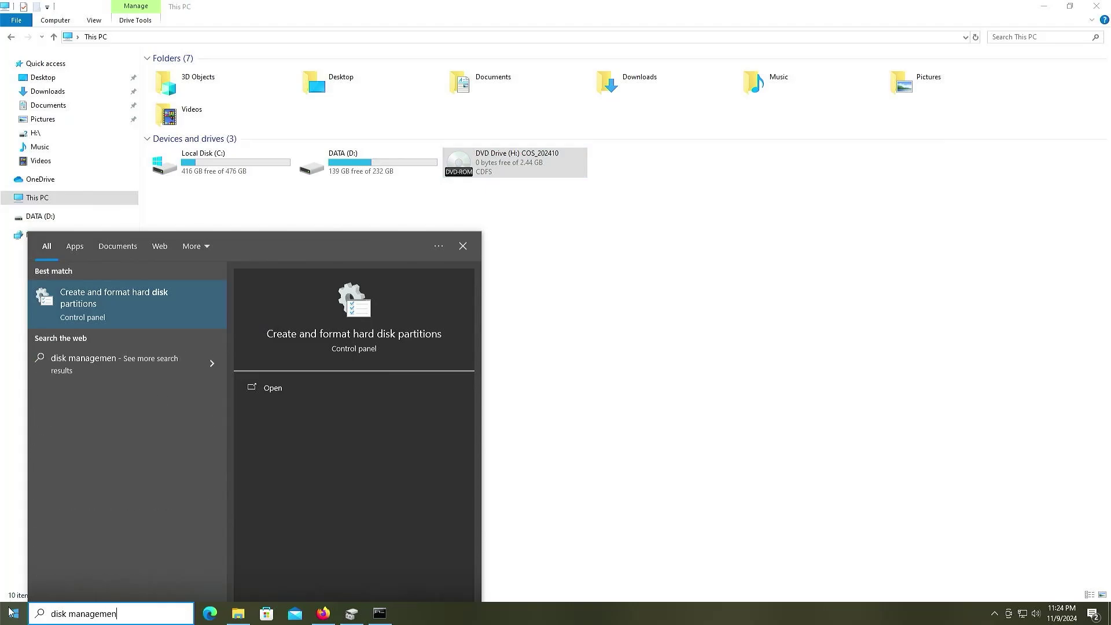
key("Return")
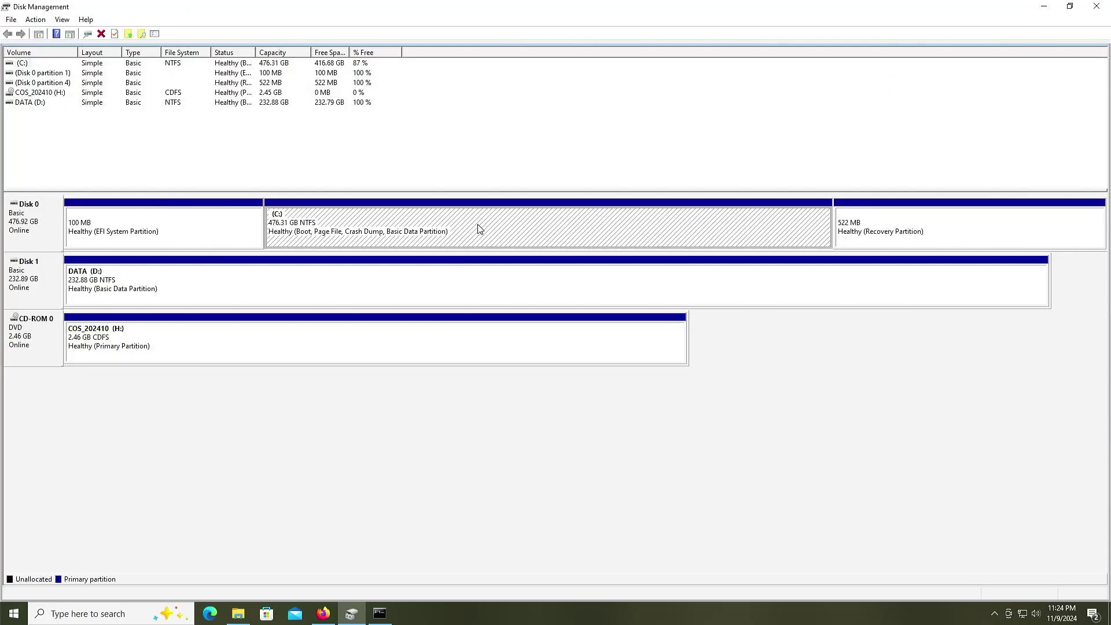
right_click(536, 228)
left_click(581, 317)
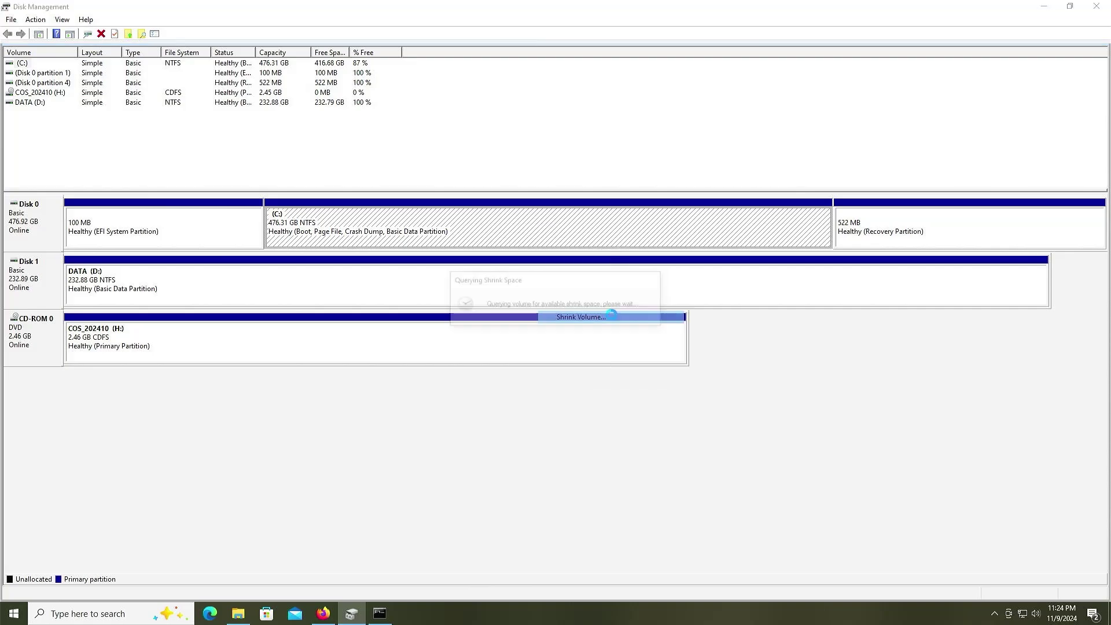
type("3000")
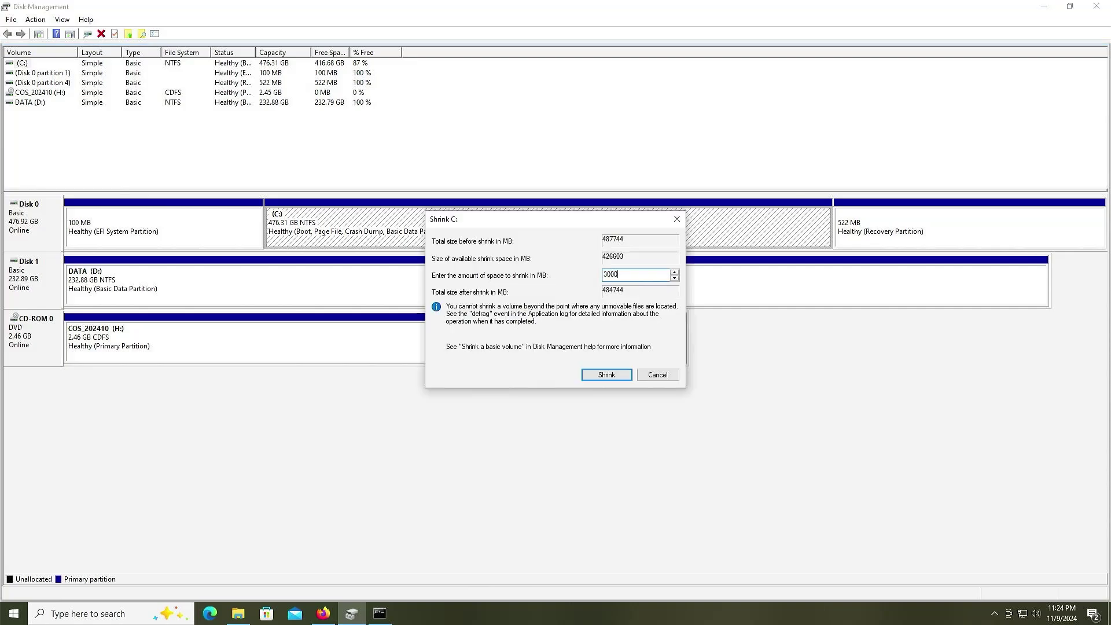
left_click(607, 373)
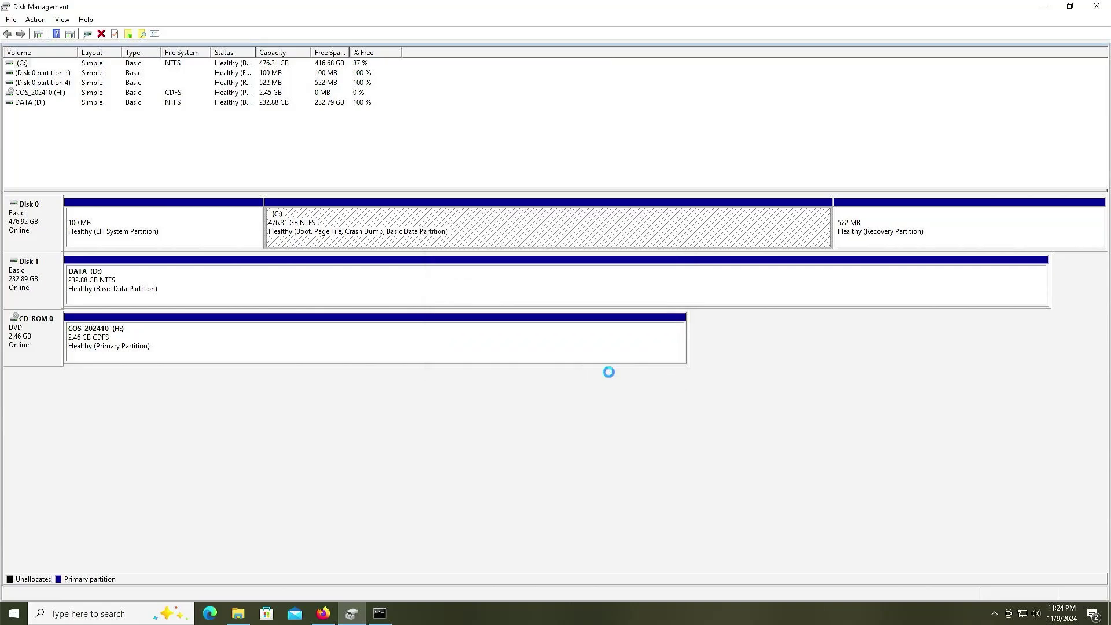
Step: Create a new simple volume E: in the unallocated space, labelled CACHYISO, formatted FAT32
right_click(698, 230)
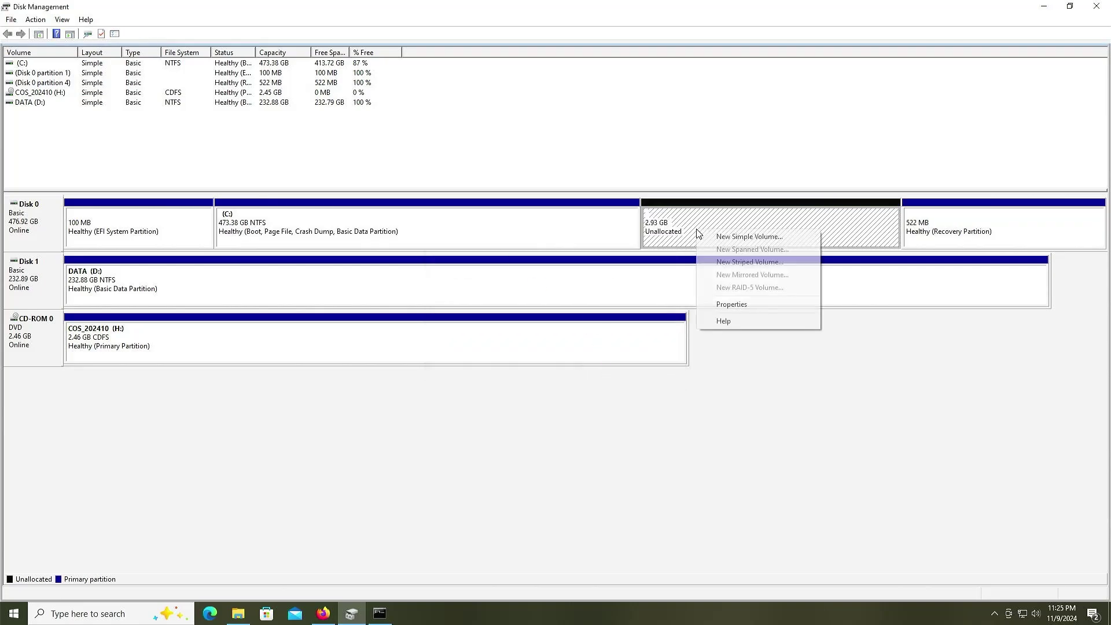
left_click(739, 236)
left_click(228, 270)
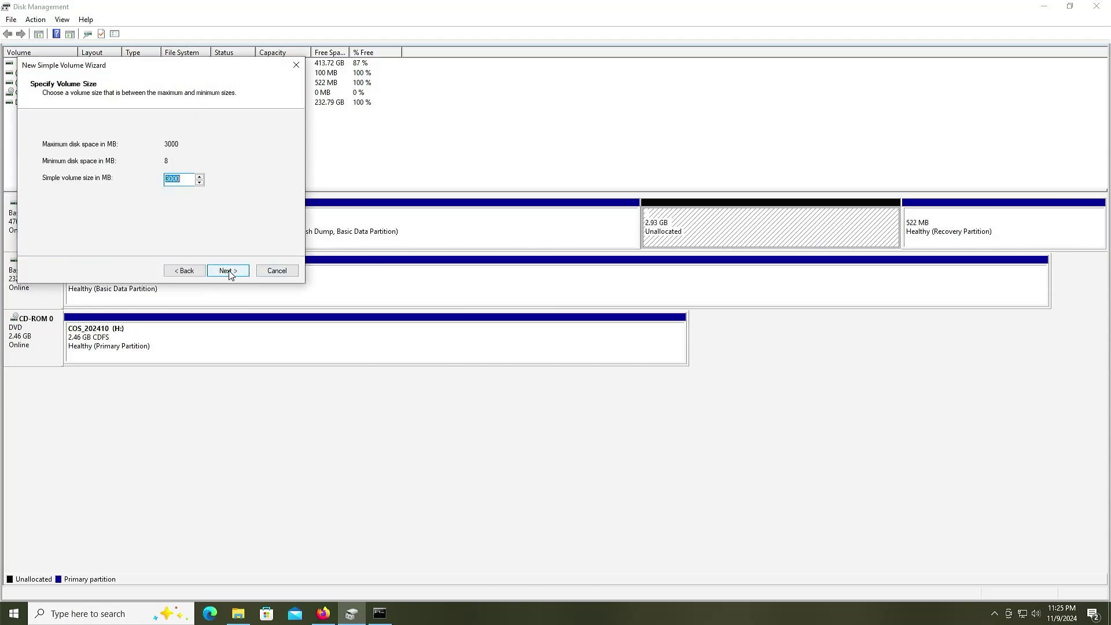
left_click(232, 273)
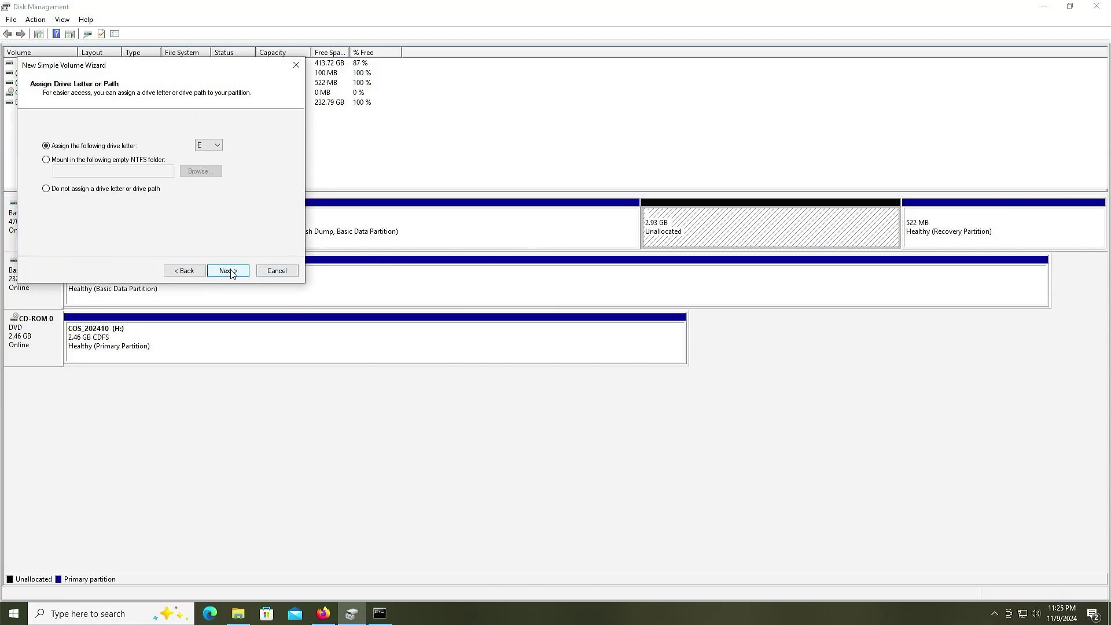
left_click(231, 273)
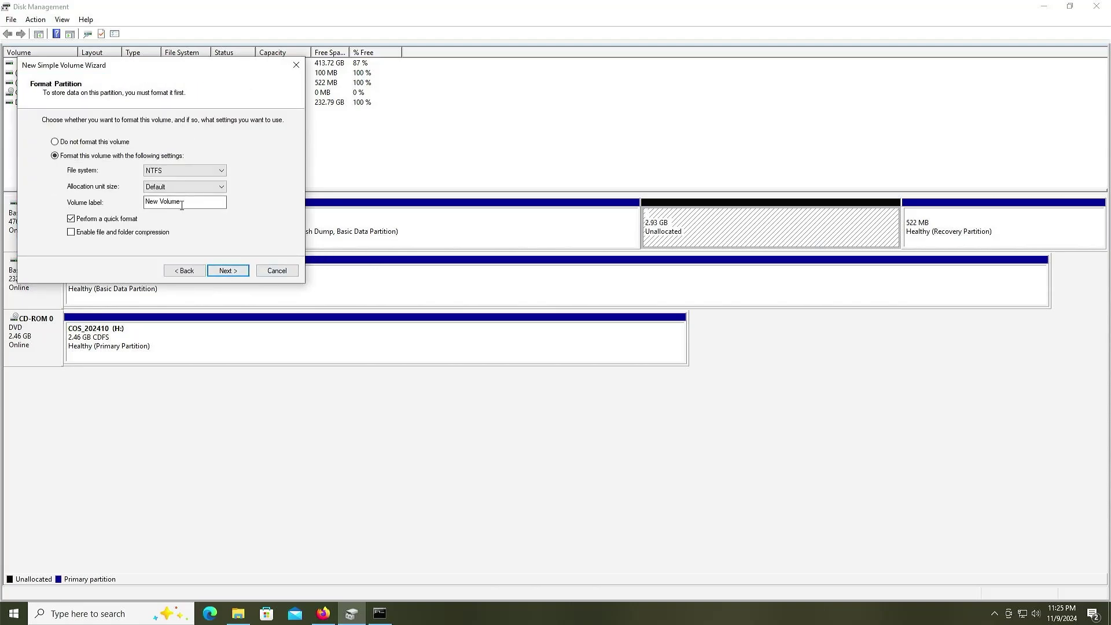
left_click_drag(184, 203, 116, 204)
type("CACHYISO")
left_click(219, 170)
left_click(170, 188)
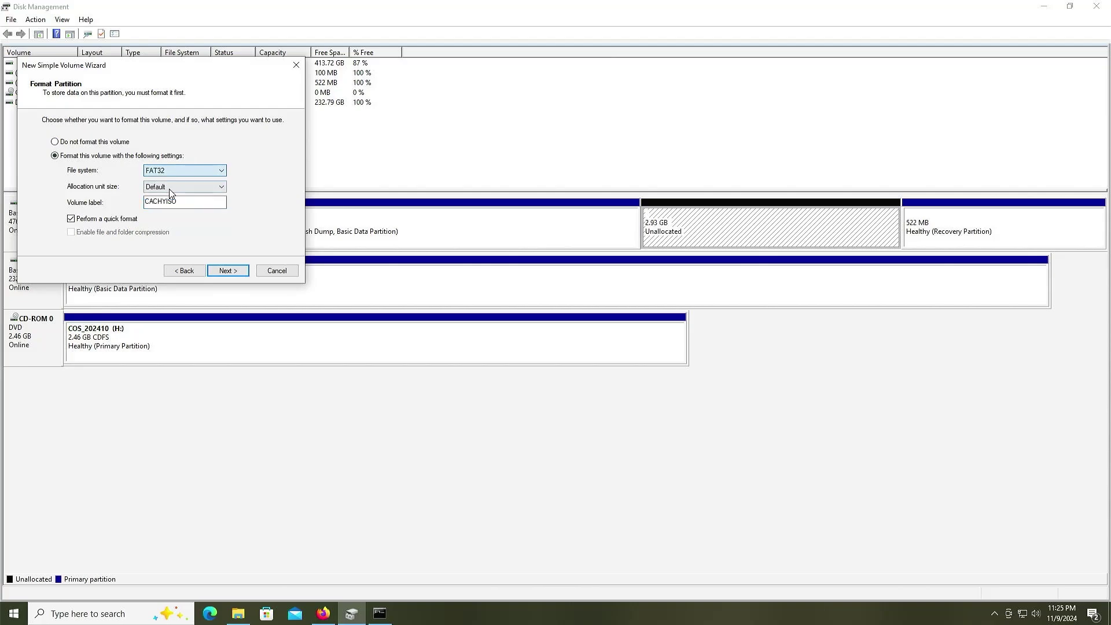
left_click(218, 271)
left_click(225, 271)
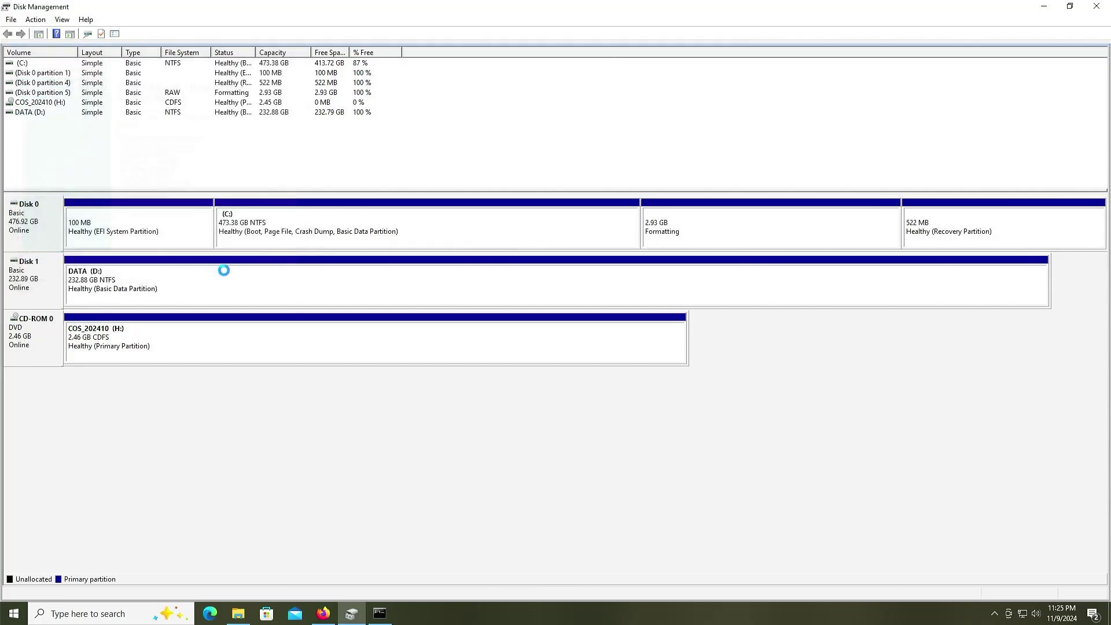
Step: Copy all files and folders from the mounted DVD Drive (H:) into CACHYISO (E:)
left_click(240, 615)
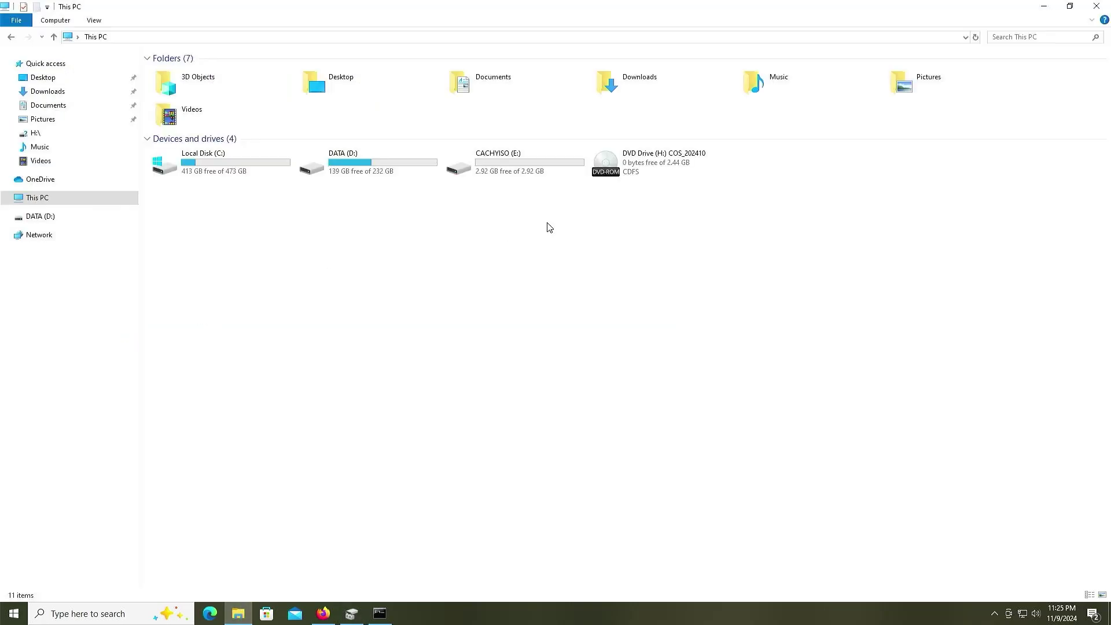
double_click(640, 172)
left_click_drag(300, 187, 159, 65)
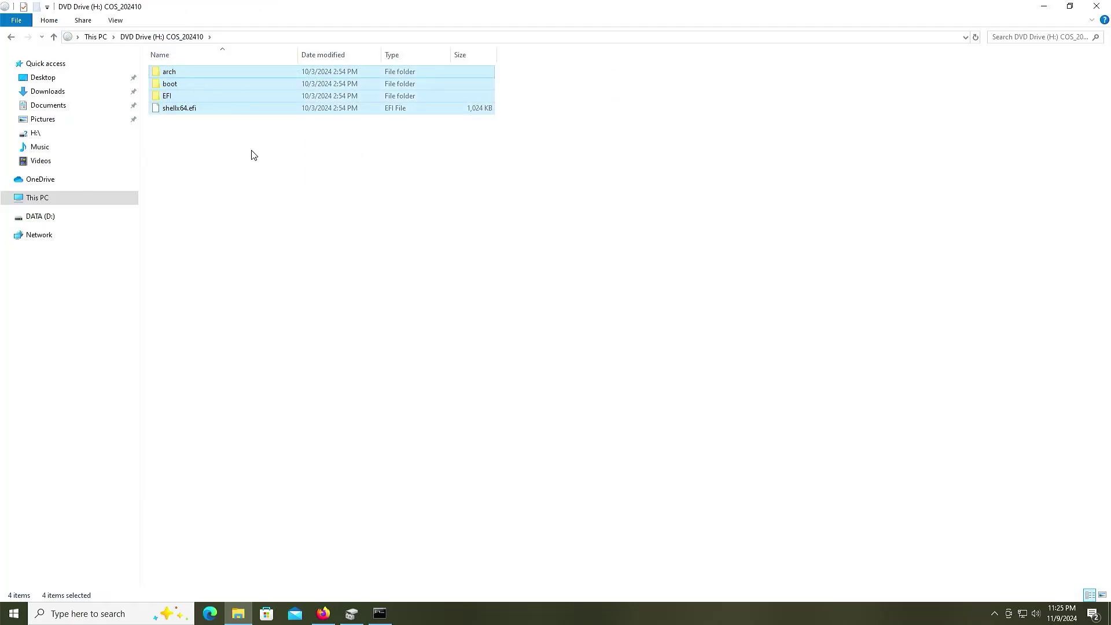
key("alt+Left")
double_click(481, 177)
key("ctrl+v")
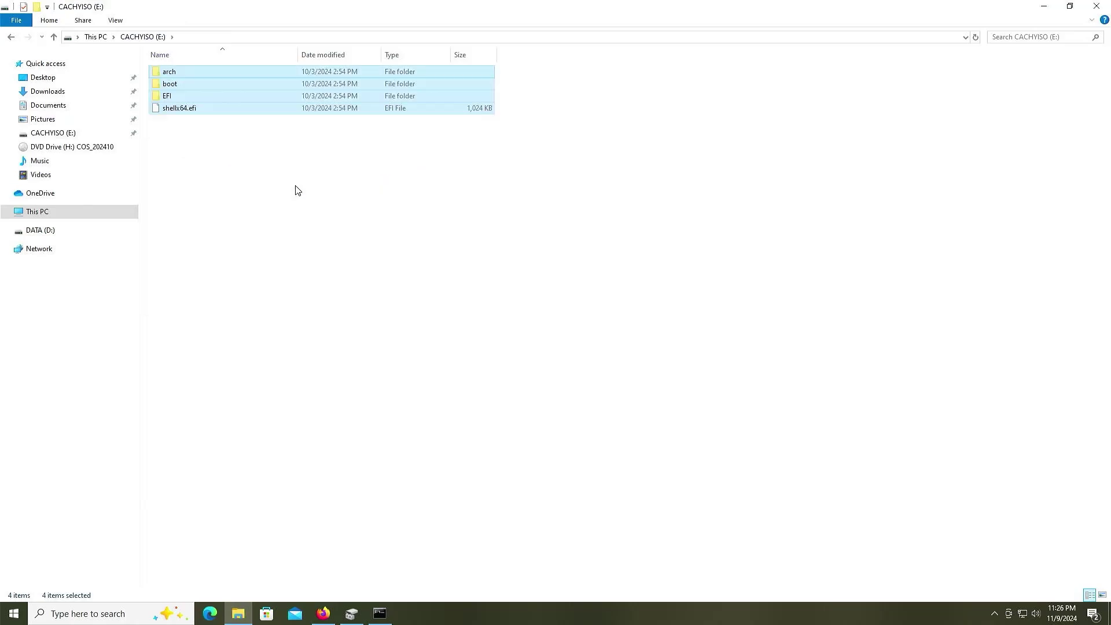
key("alt+Left")
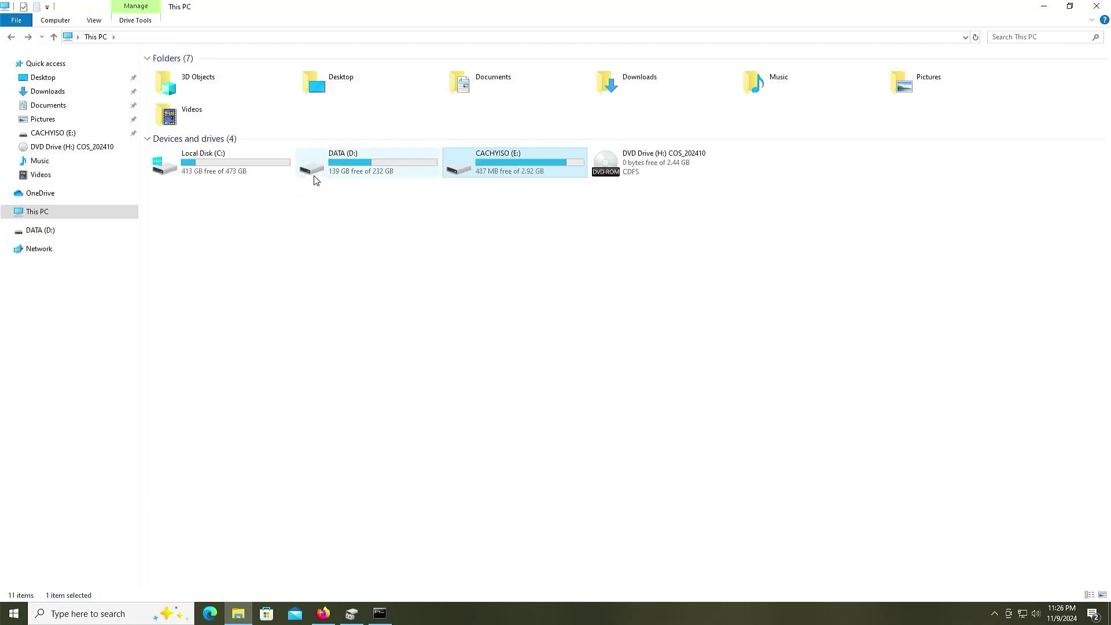
Step: Eject DVD Drive (H:), then open CACHYISO (E:) and select its EFI folder
right_click(659, 177)
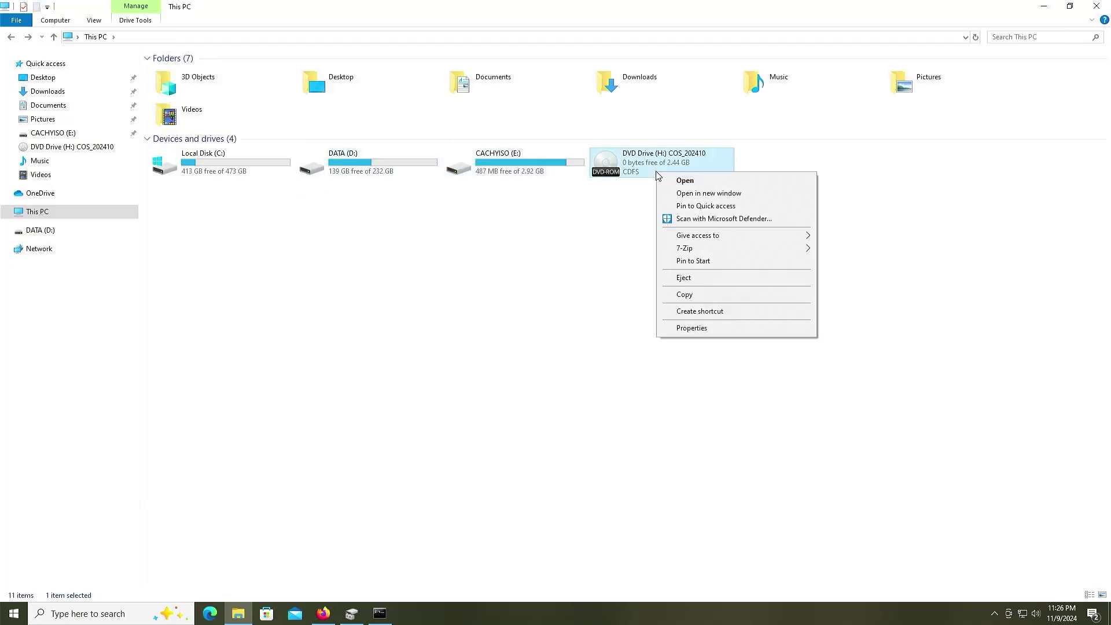
left_click(698, 278)
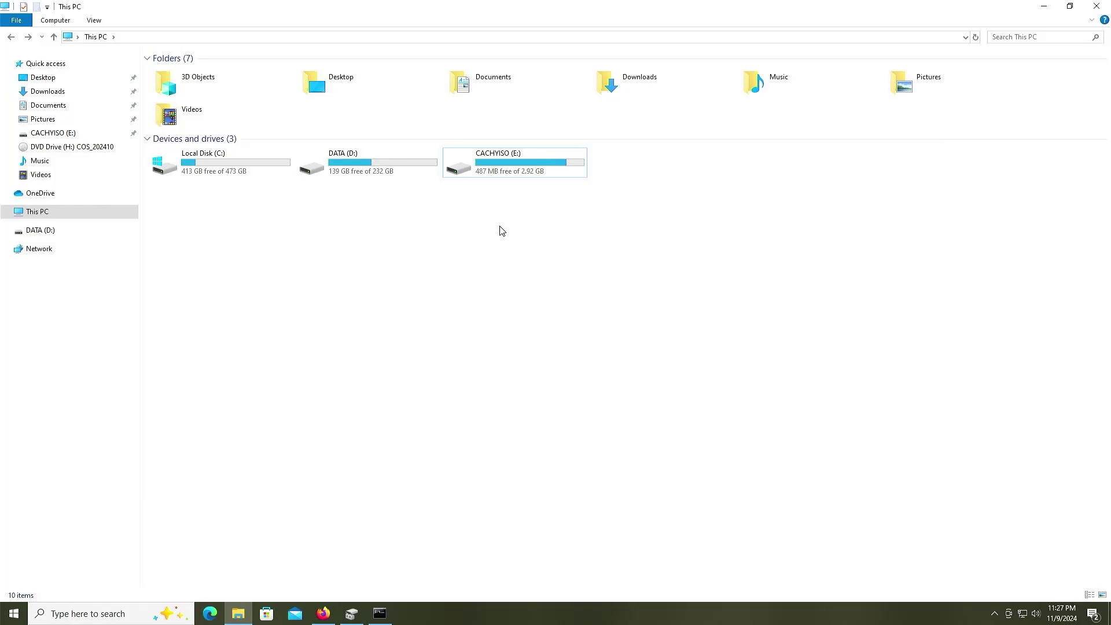
double_click(496, 173)
left_click(206, 98)
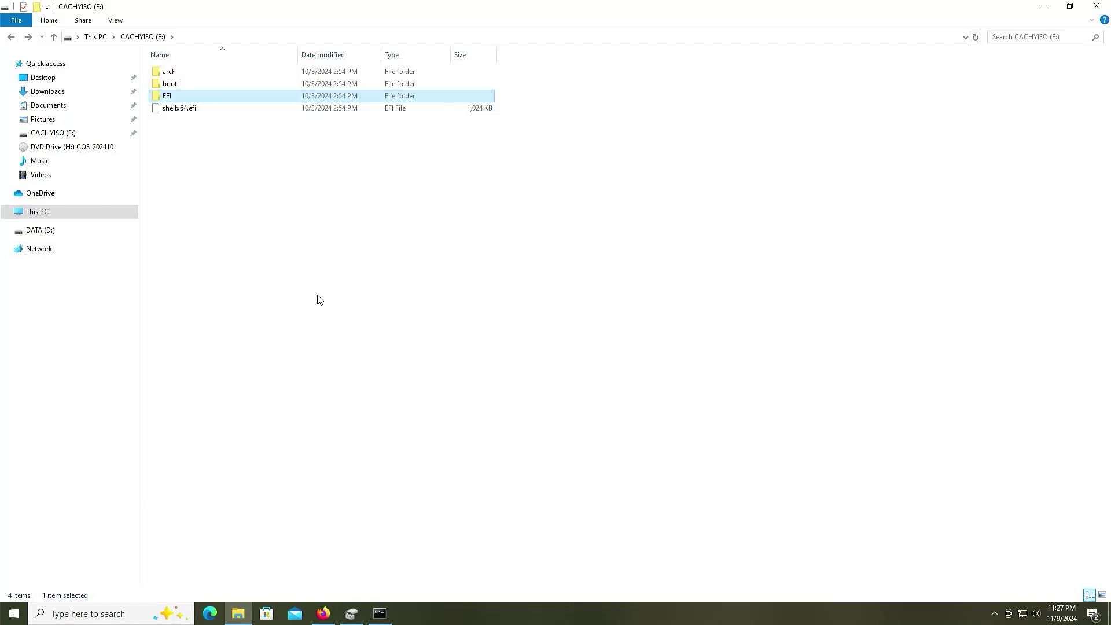
Step: Inspect the CACHYISO (E:) and 100 MB EFI System partitions on Disk 0 in Disk Management
left_click(353, 613)
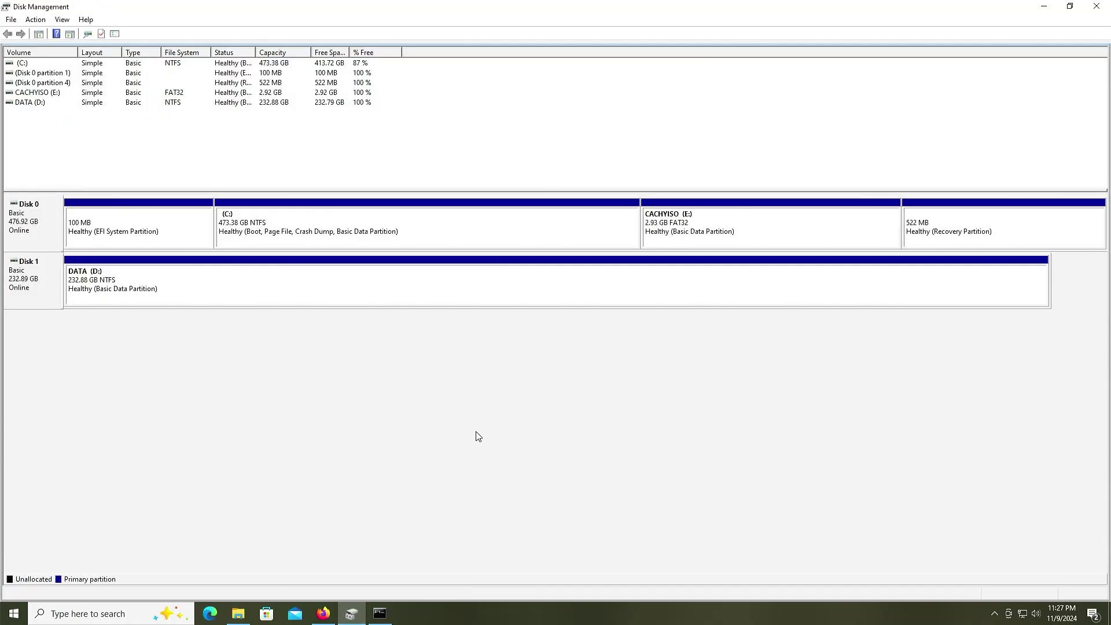
left_click(725, 236)
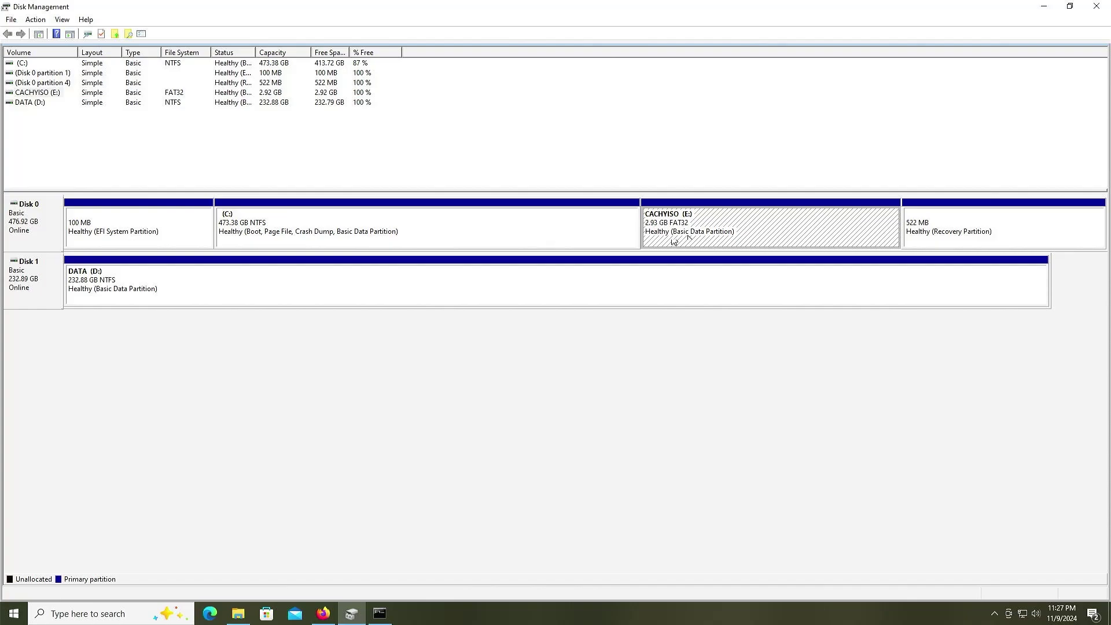
left_click(107, 238)
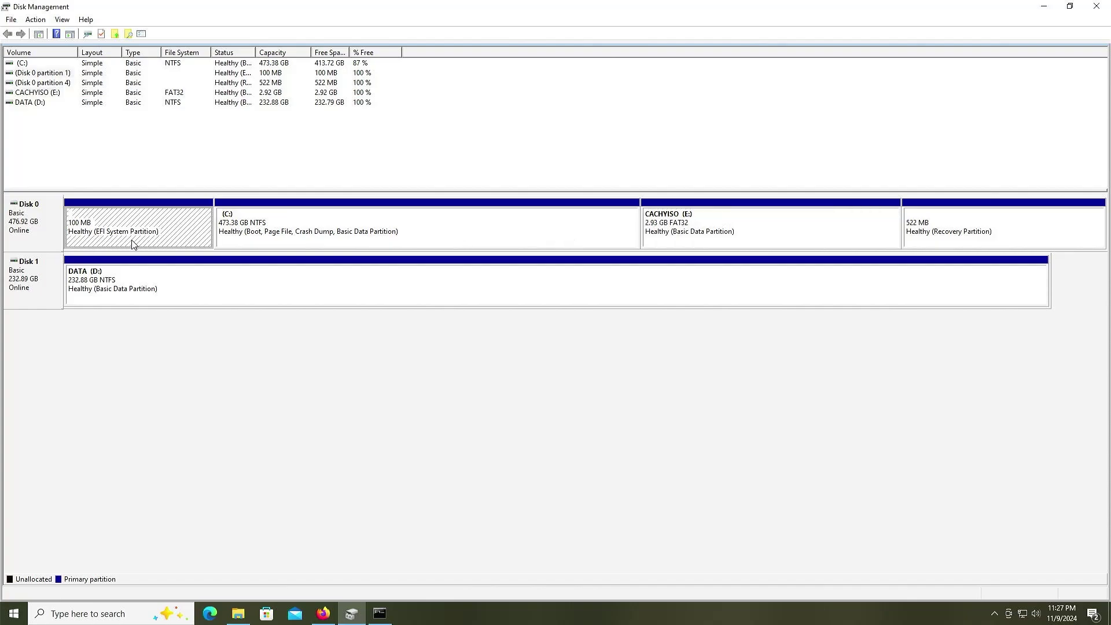
Step: Launch Command Prompt (cmd) with Run as administrator
left_click(17, 611)
type("cmd")
key("Tab")
key("Down")
key("Return")
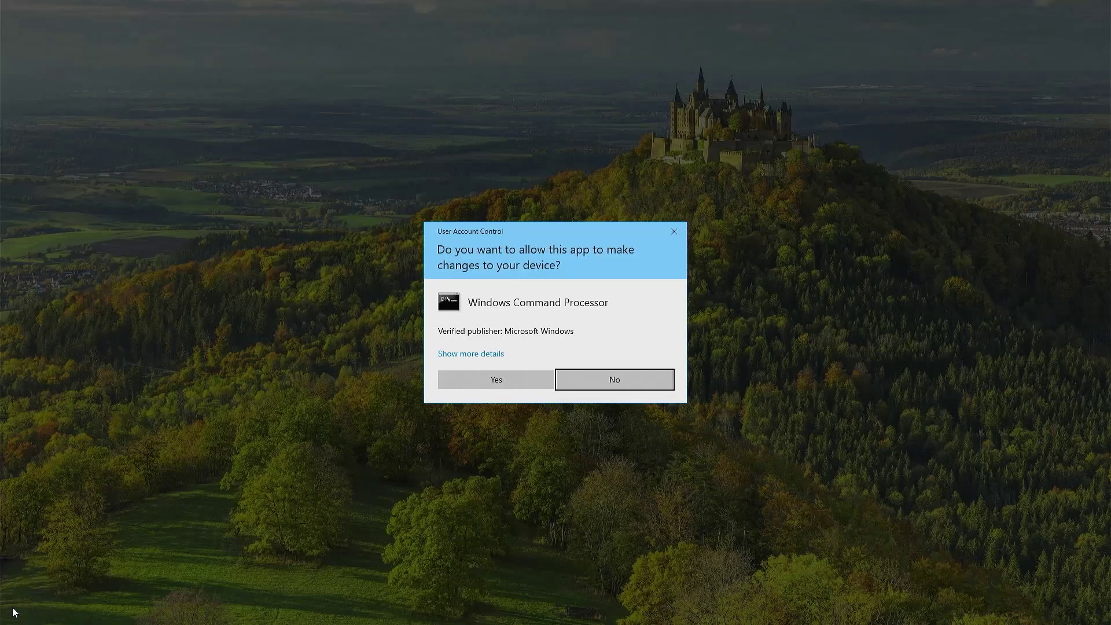
Step: Accept the admin prompt, start diskpart, and select Disk 0, partition 5
key("Left")
key("Return")
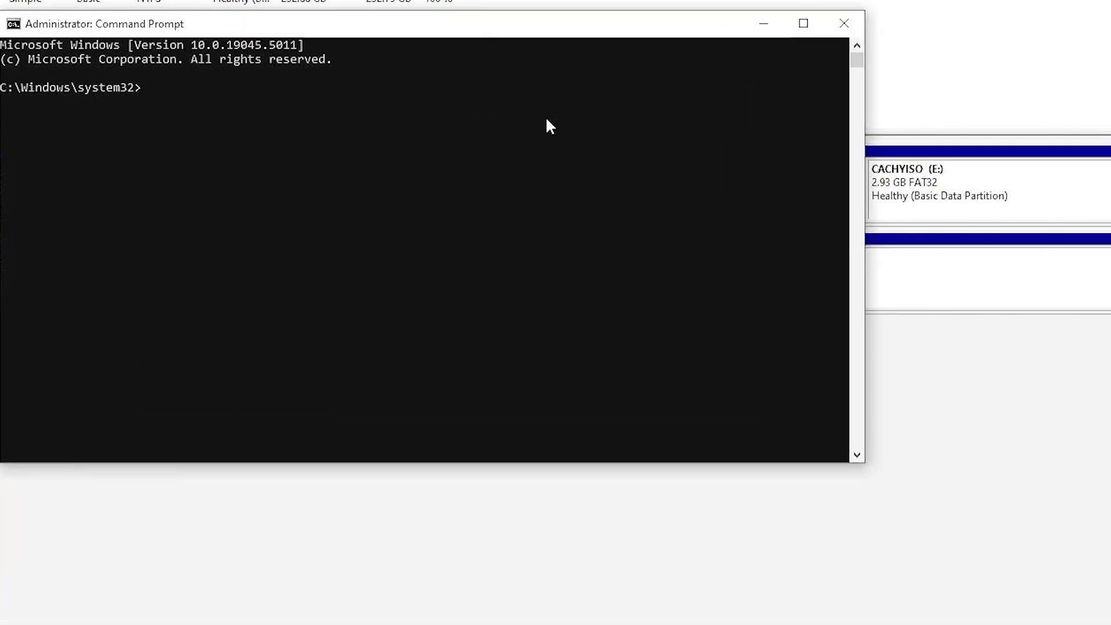
type("diskpart")
key("Return")
type("list disk")
key("Return")
type("sel di")
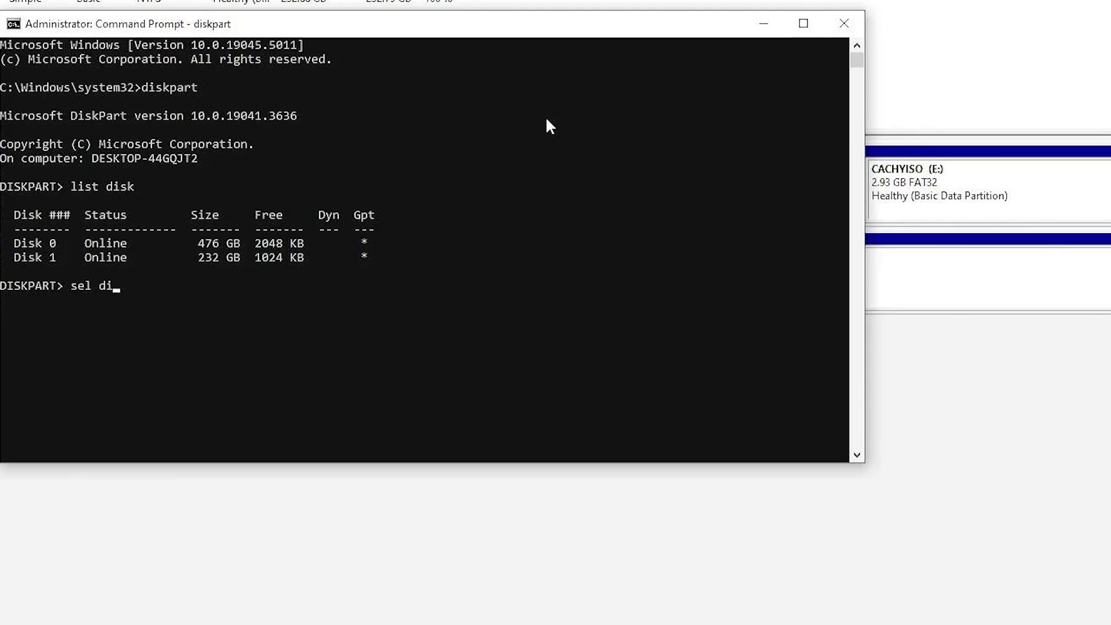
type("sk 0")
key("Return")
type("list part")
key("Return")
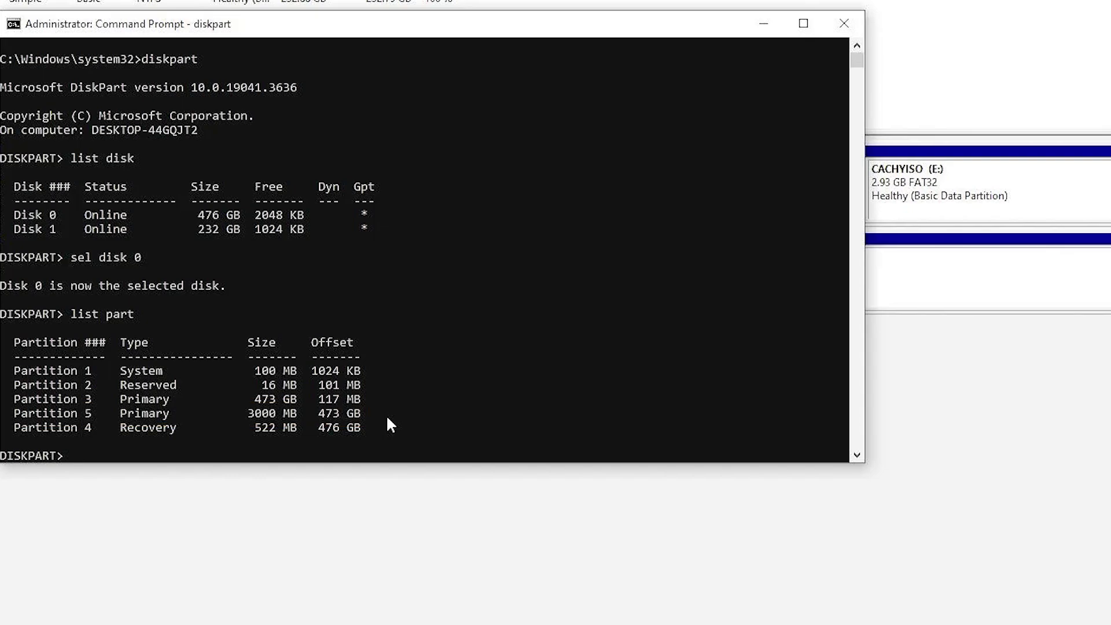
type("sel part 5")
key("Return")
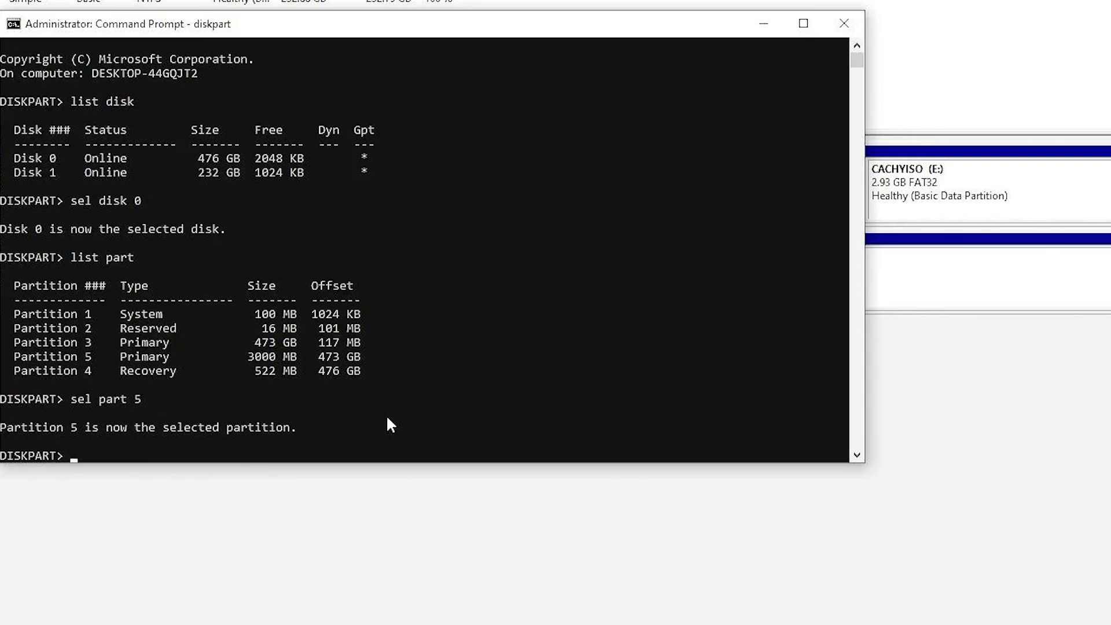
Step: Set partition 5's ID to the EFI System GUID copied from help setid
type("help setid")
key("Return")
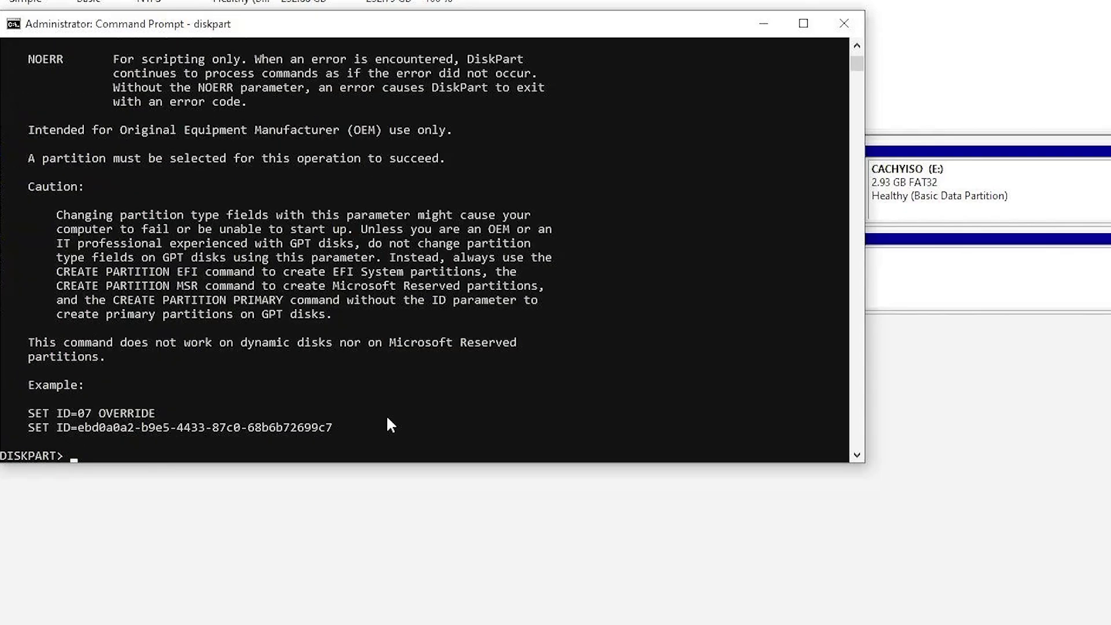
scroll(370, 405, "up", 15)
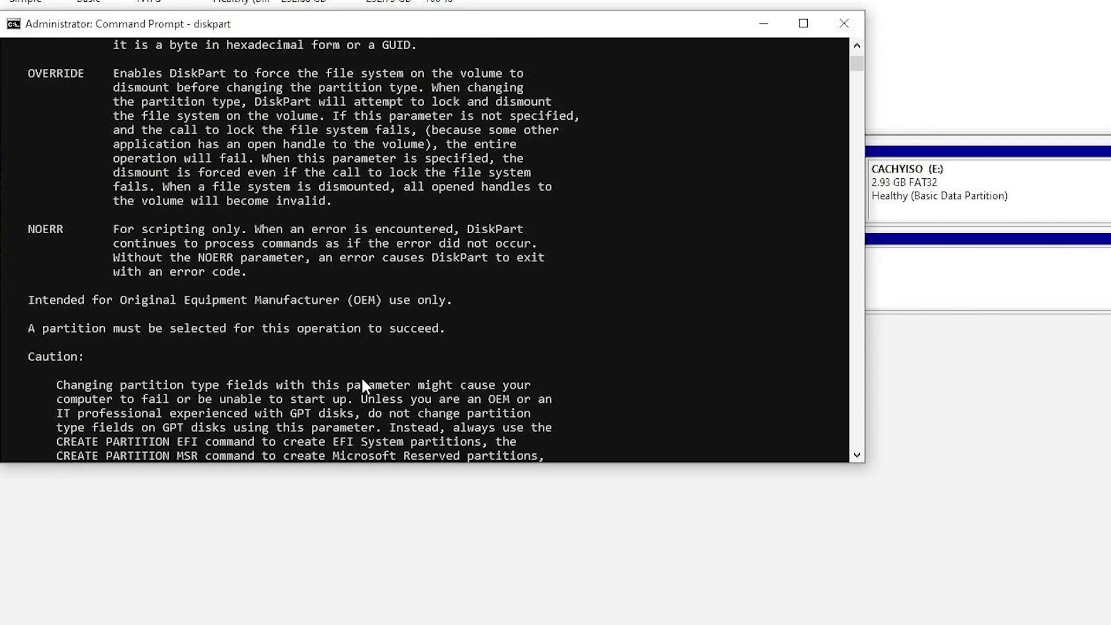
scroll(361, 380, "up", 4)
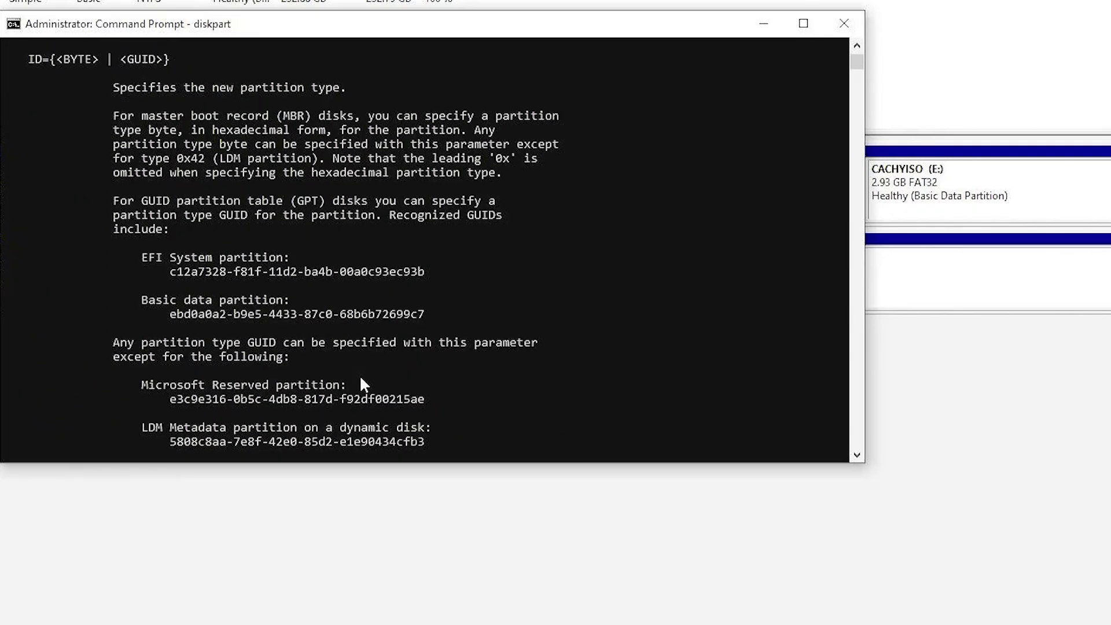
left_click(216, 329)
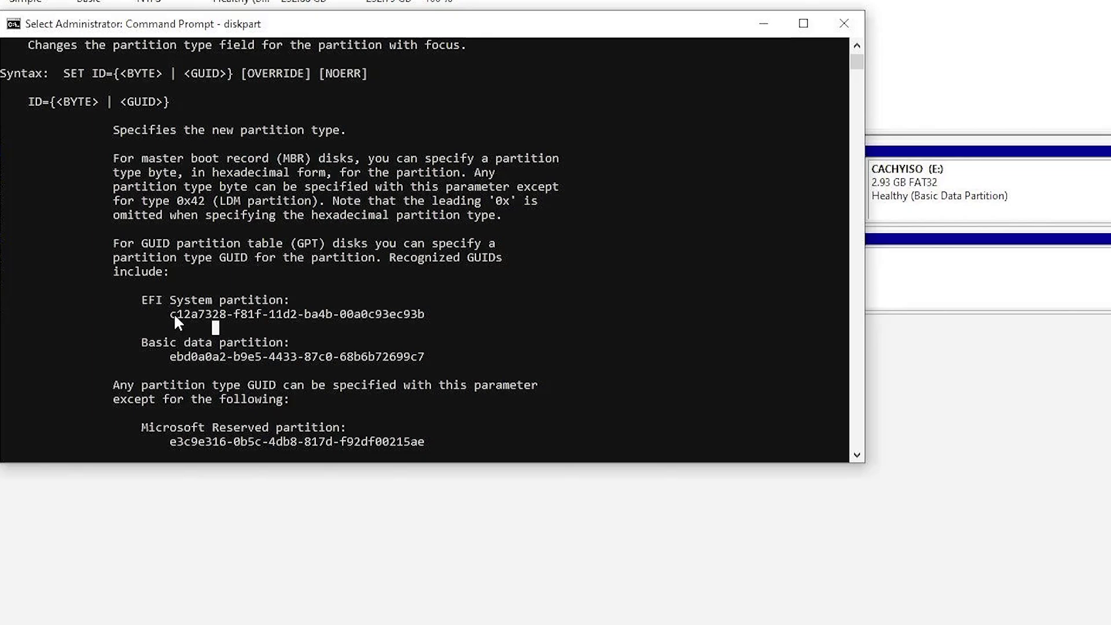
left_click_drag(173, 316, 403, 318)
key("ctrl+c")
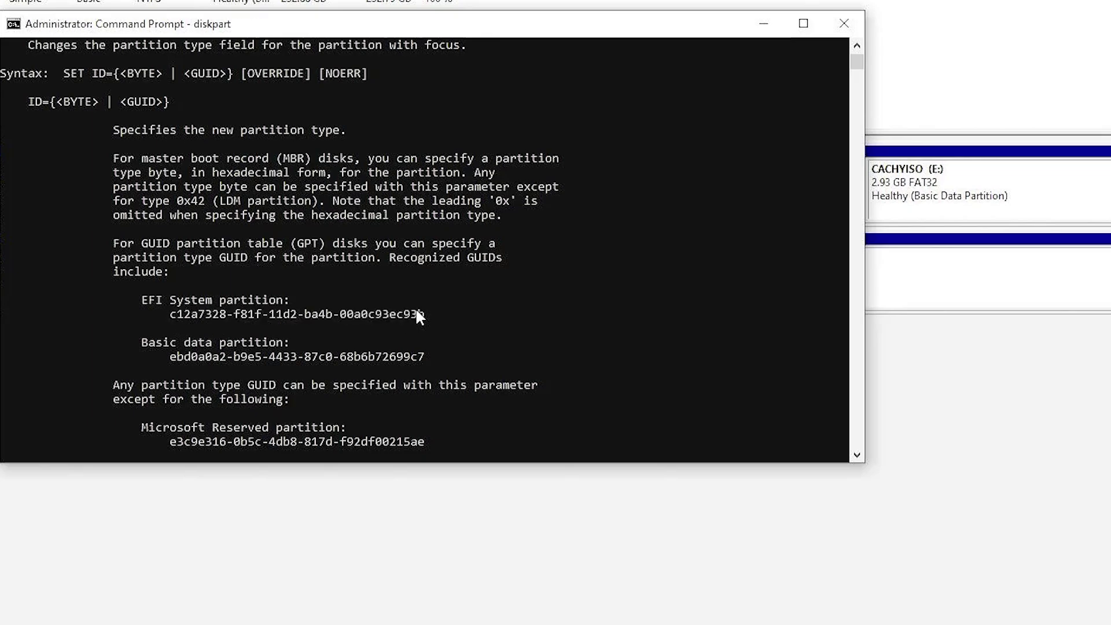
type("set")
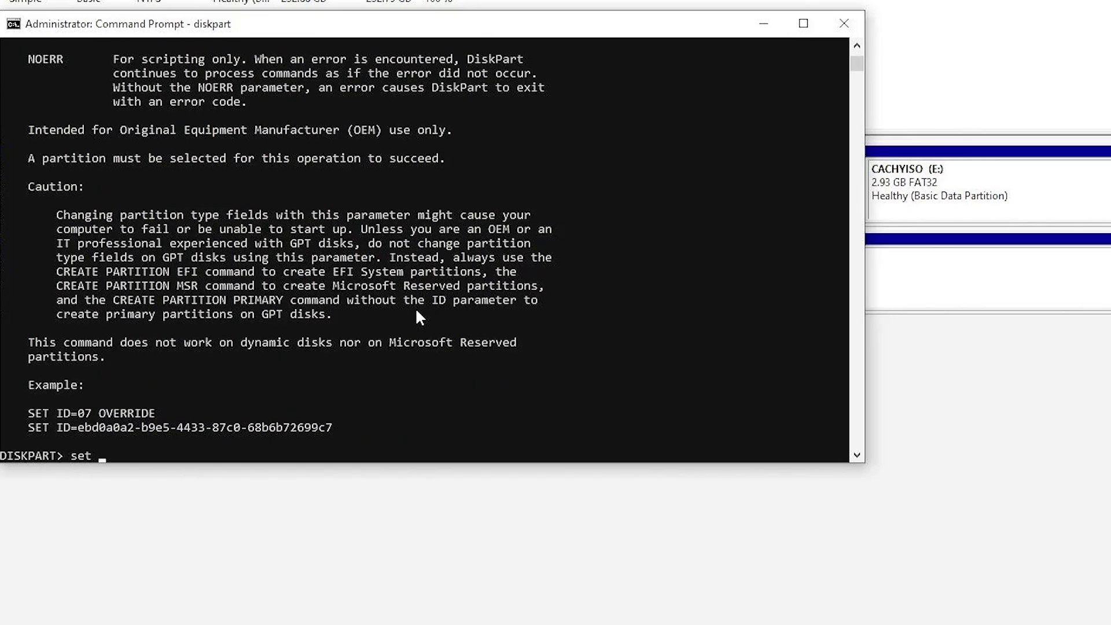
type(" id=")
key("ctrl+v")
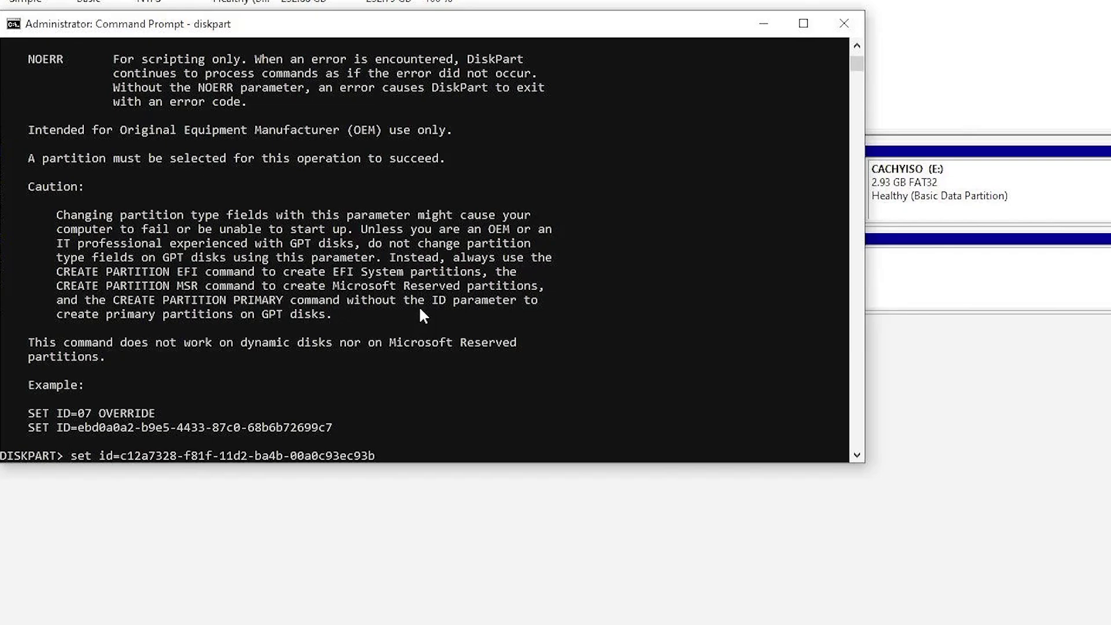
key("Return")
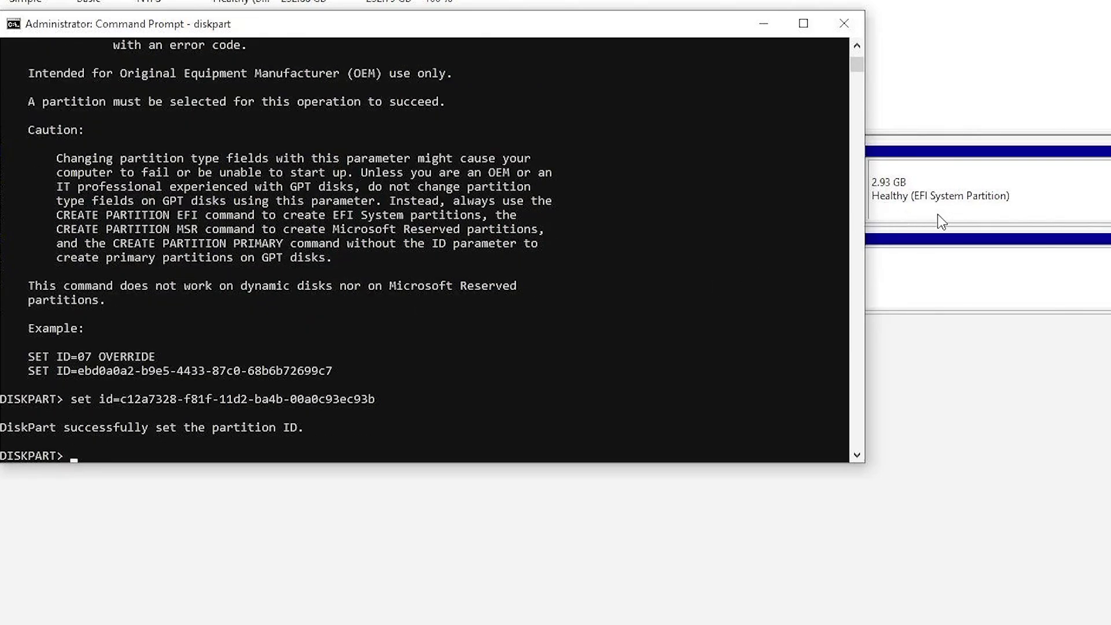
Step: Restart the computer from the power user menu
left_click(749, 188)
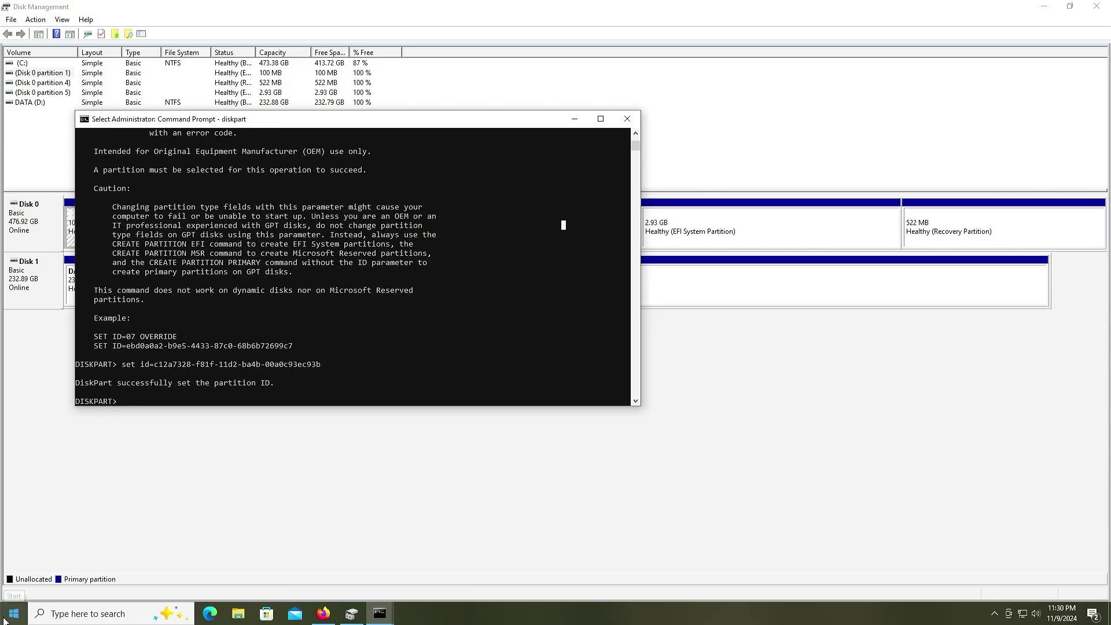
right_click(3, 621)
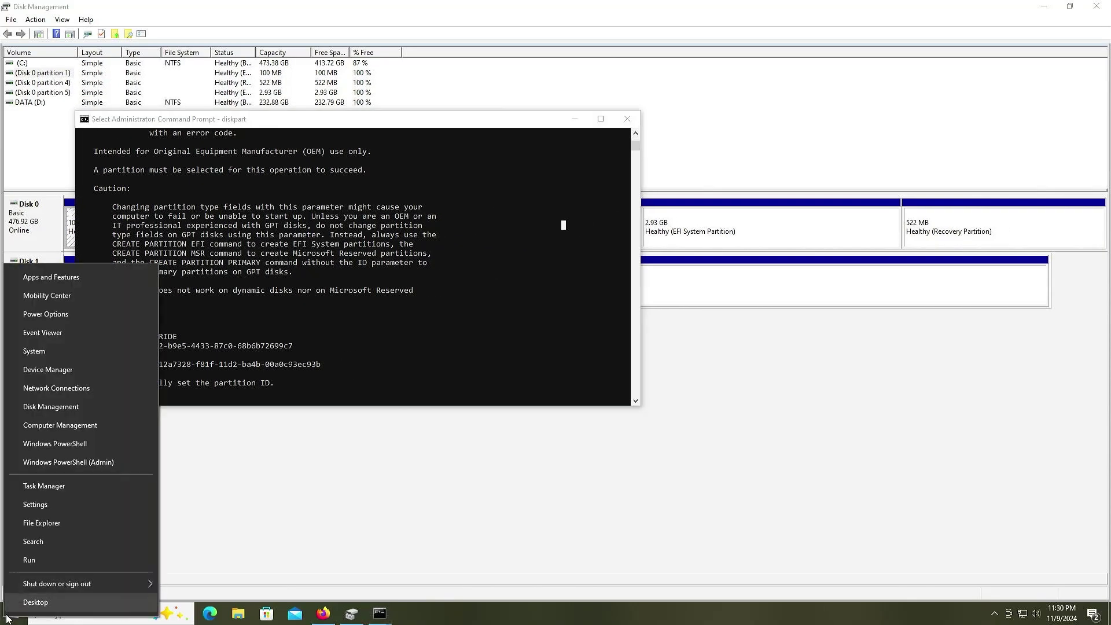
mouse_move(136, 584)
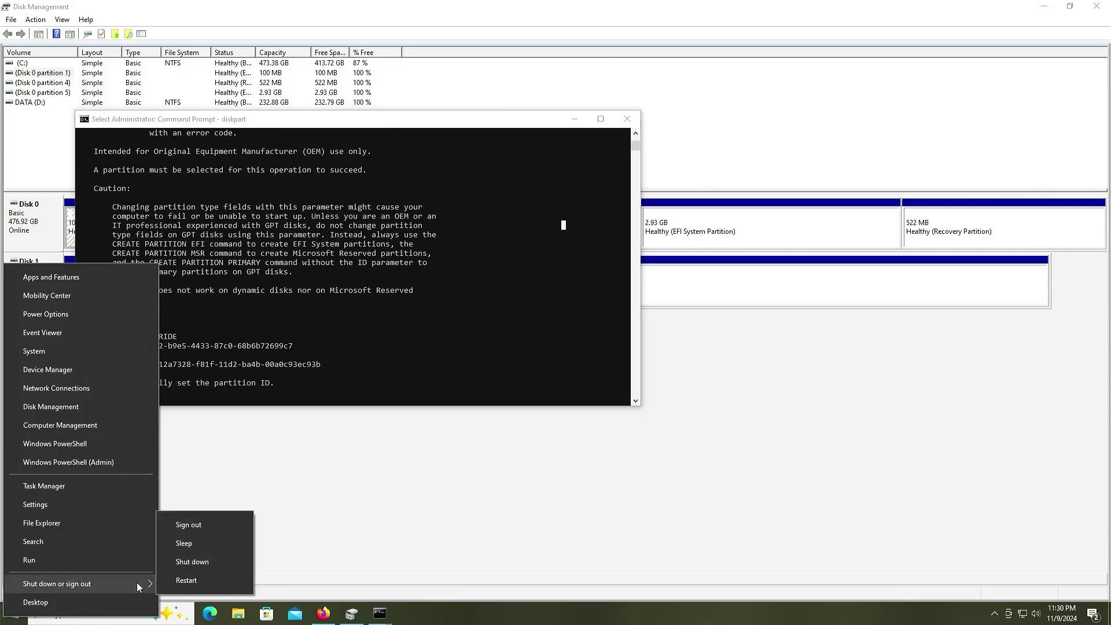
left_click(185, 582)
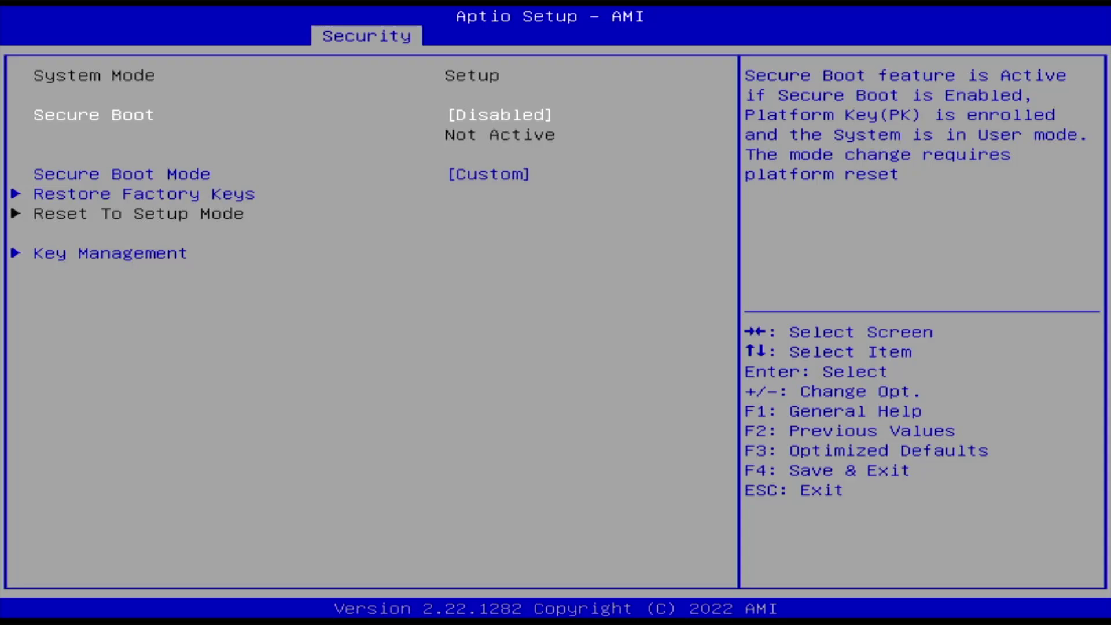
Step: Review UEFI Hard Disk Drive BBS Priorities: Windows Boot Manager first, UEFI OS second
key("Right")
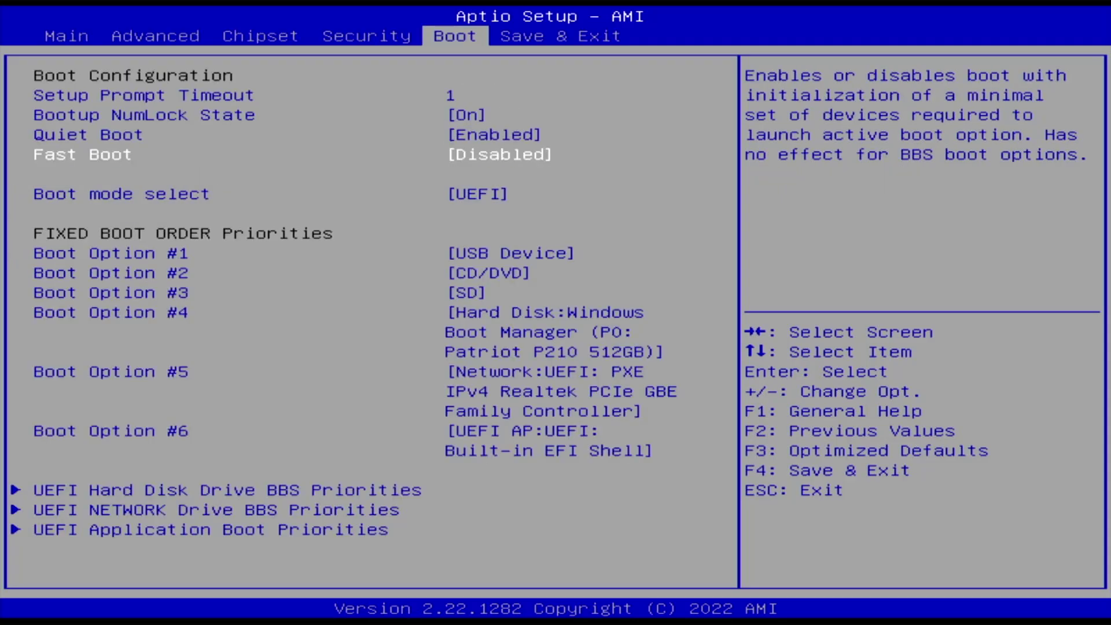
key("Down")
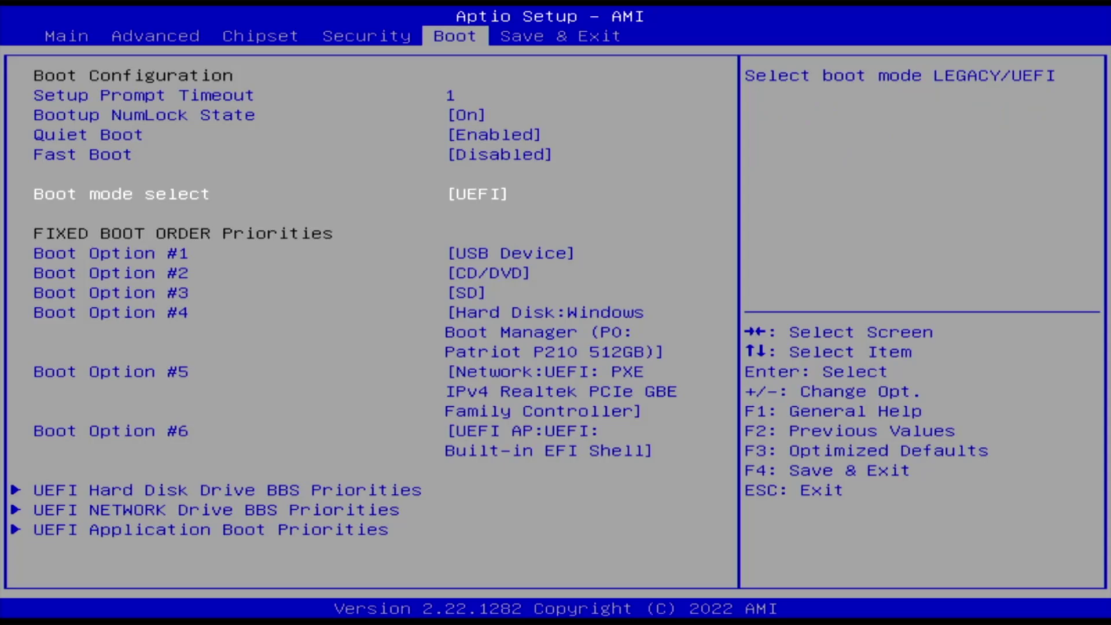
key("Down")
key("Down")
key("Down")
key("Down")
key("Down")
key("Down")
key("Down")
key("Return")
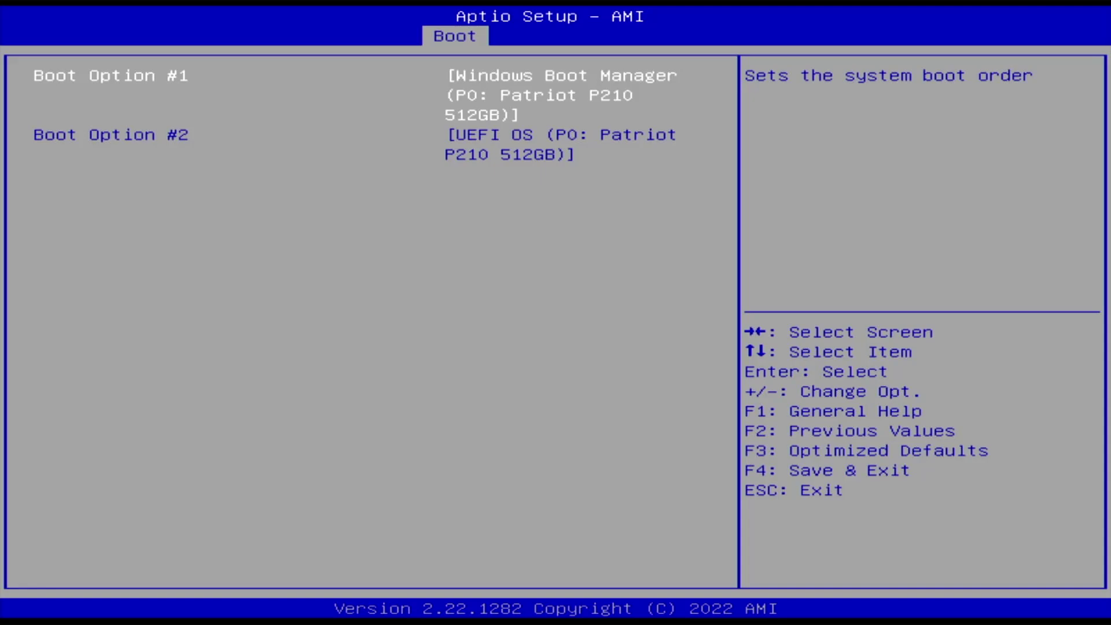
key("Down")
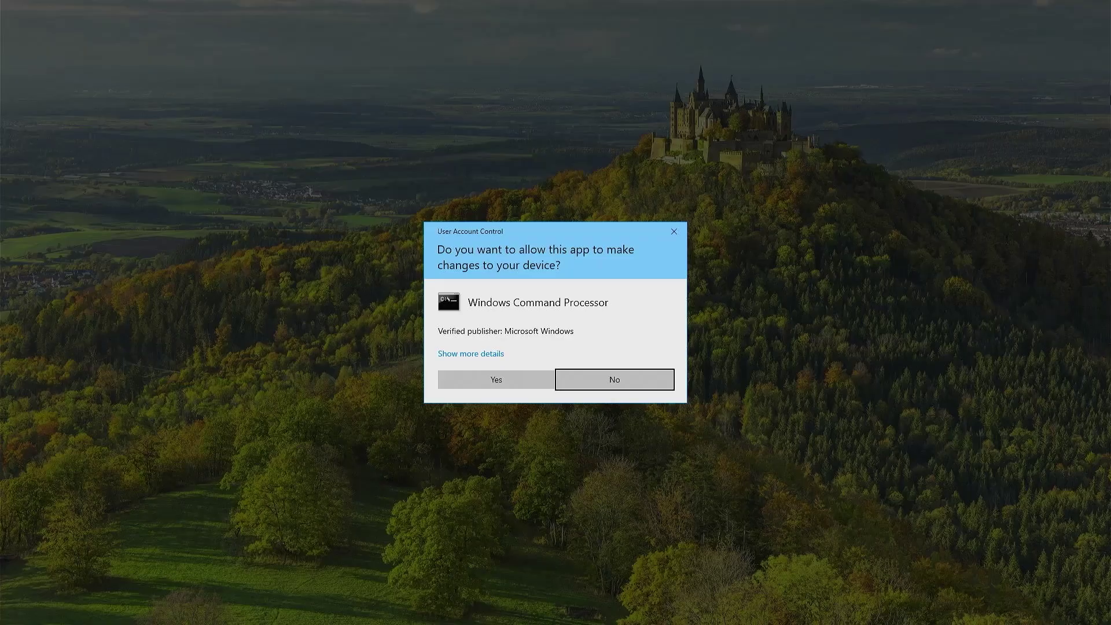
Step: Accept the admin prompt and run bcdedit /enum firmware to list firmware boot entries
key("Left")
key("Return")
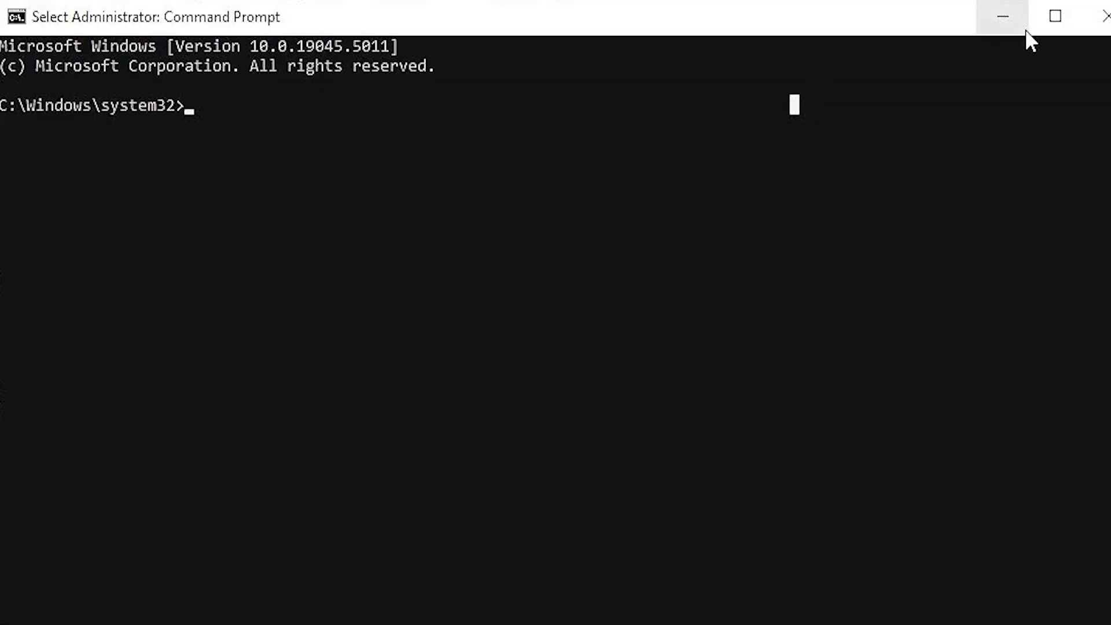
type("bcdedit /enum firm")
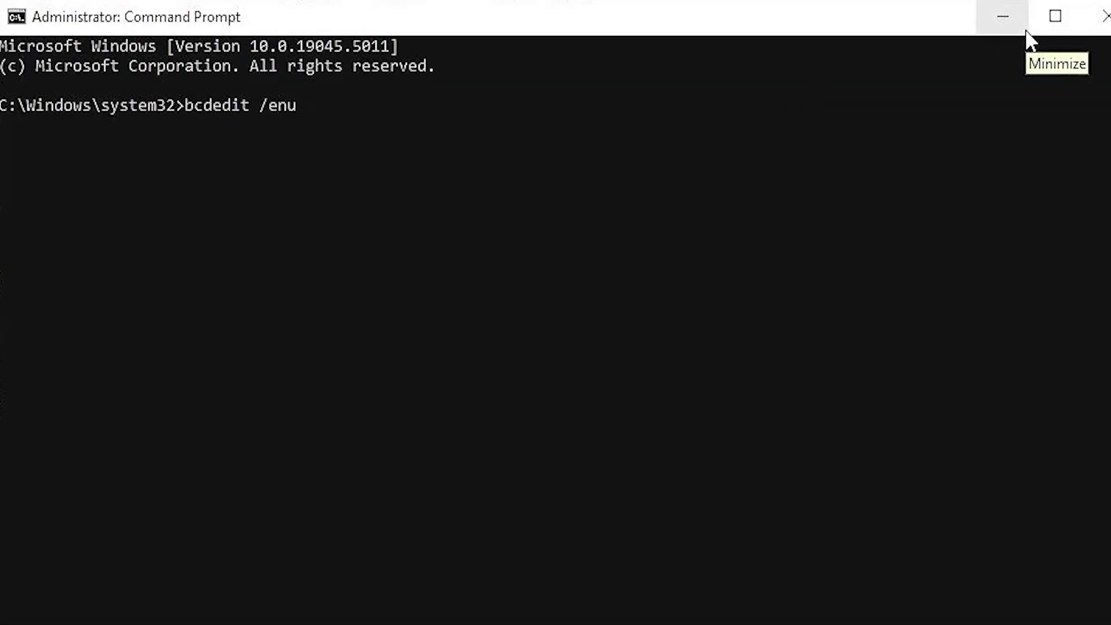
type("ware")
key("Return")
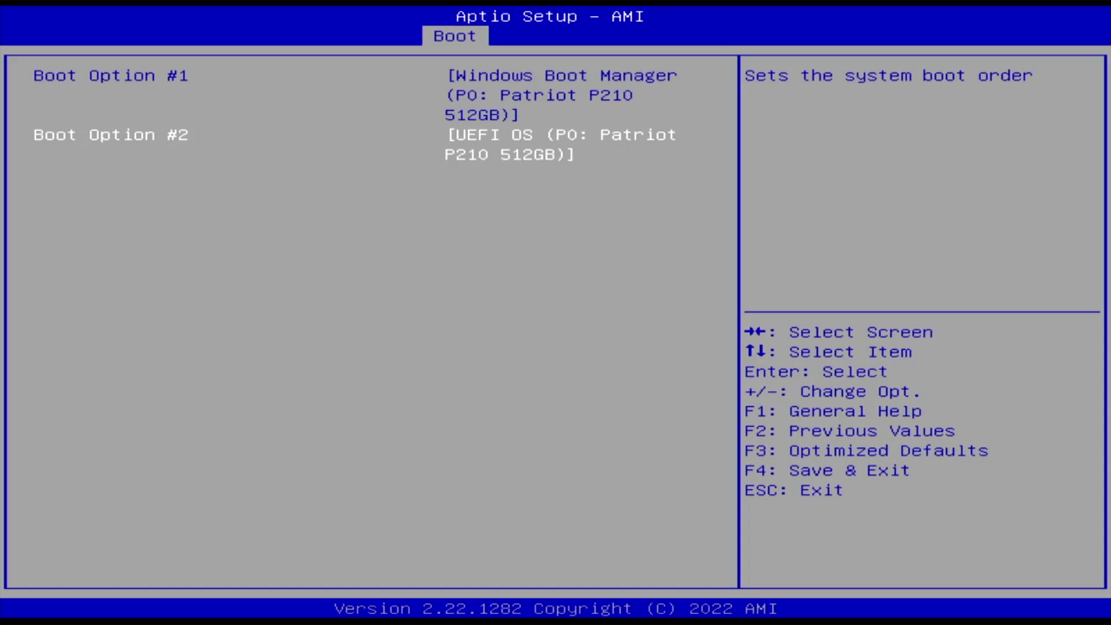
Step: Make UEFI OS (P0: Patriot P210 512GB) Boot Option #1 in the boot priorities
key("Up")
key("Return")
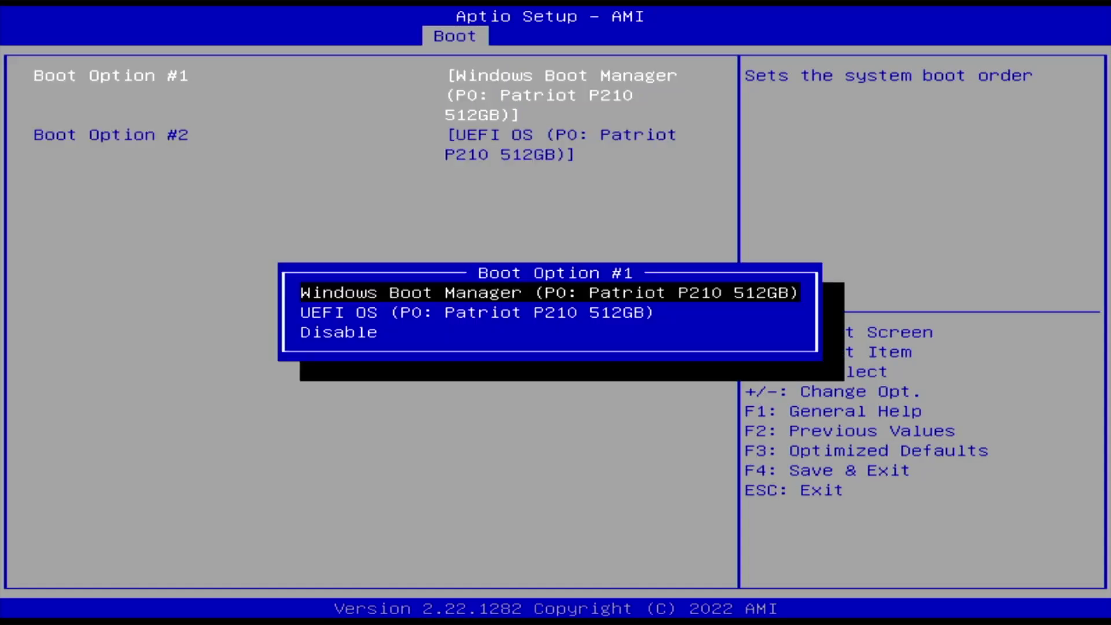
key("Down")
key("Return")
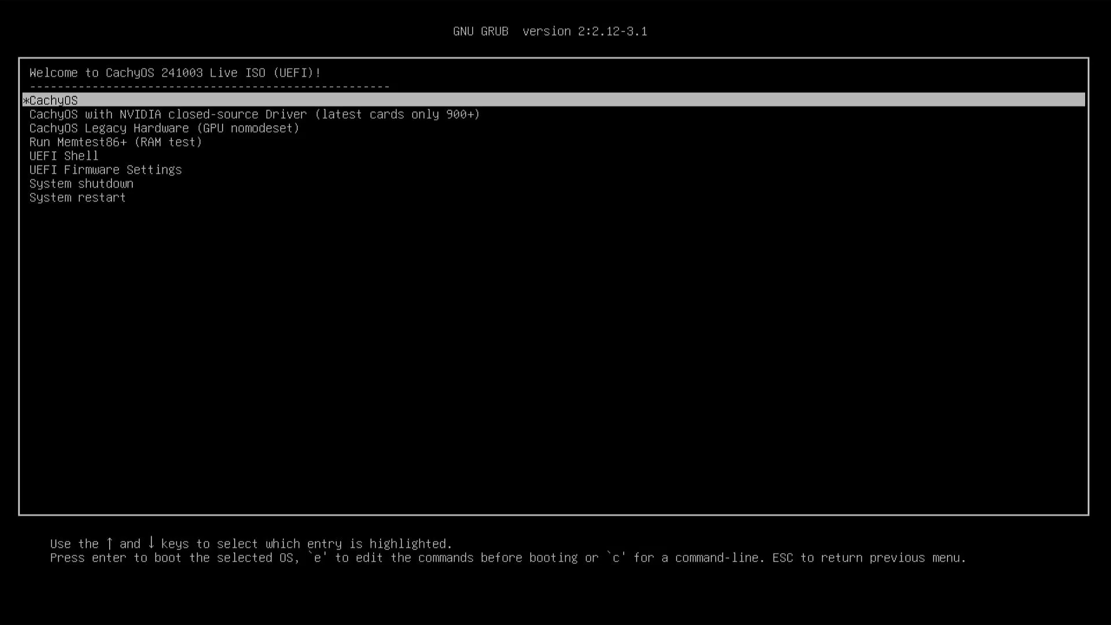
Step: Browse the NVIDIA and Legacy Hardware GRUB entries, then return to the plain CachyOS entry
key("Down")
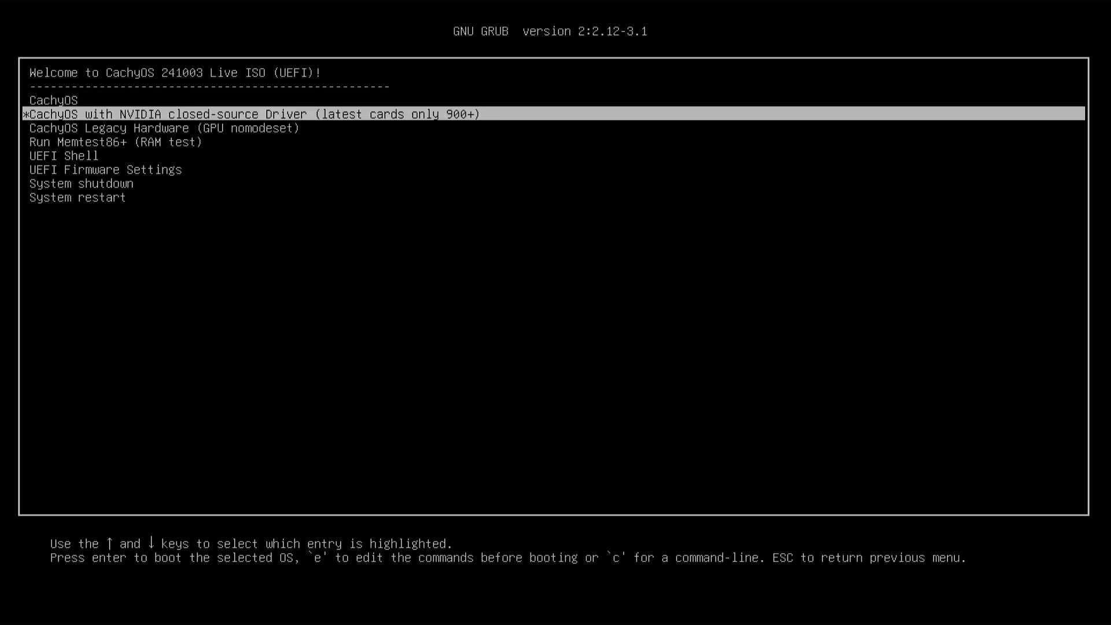
key("Down")
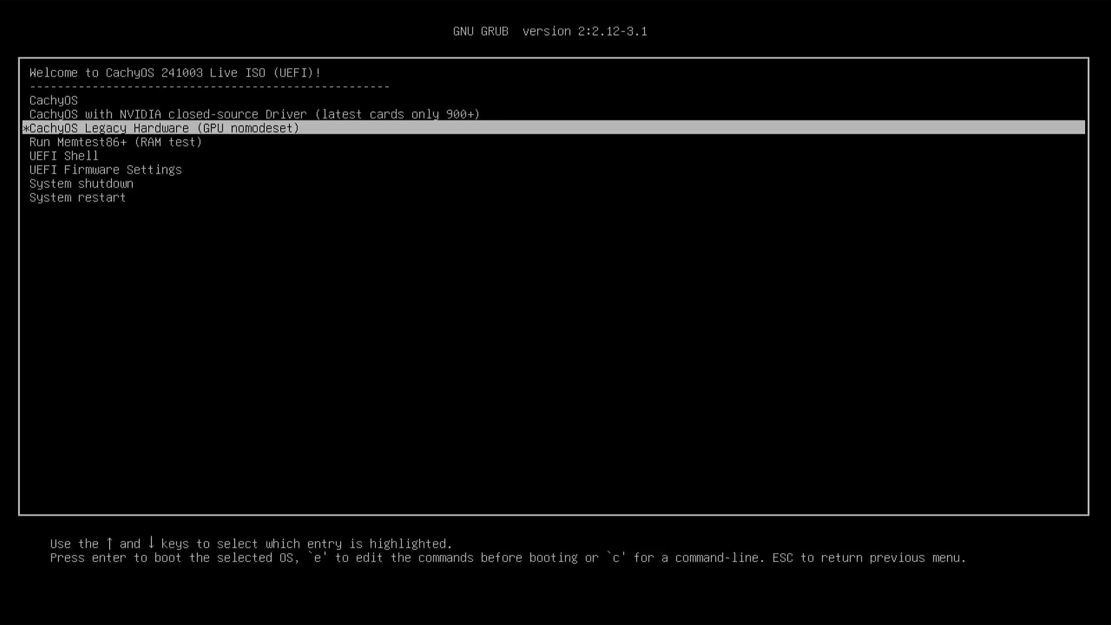
key("Up")
key("Up")
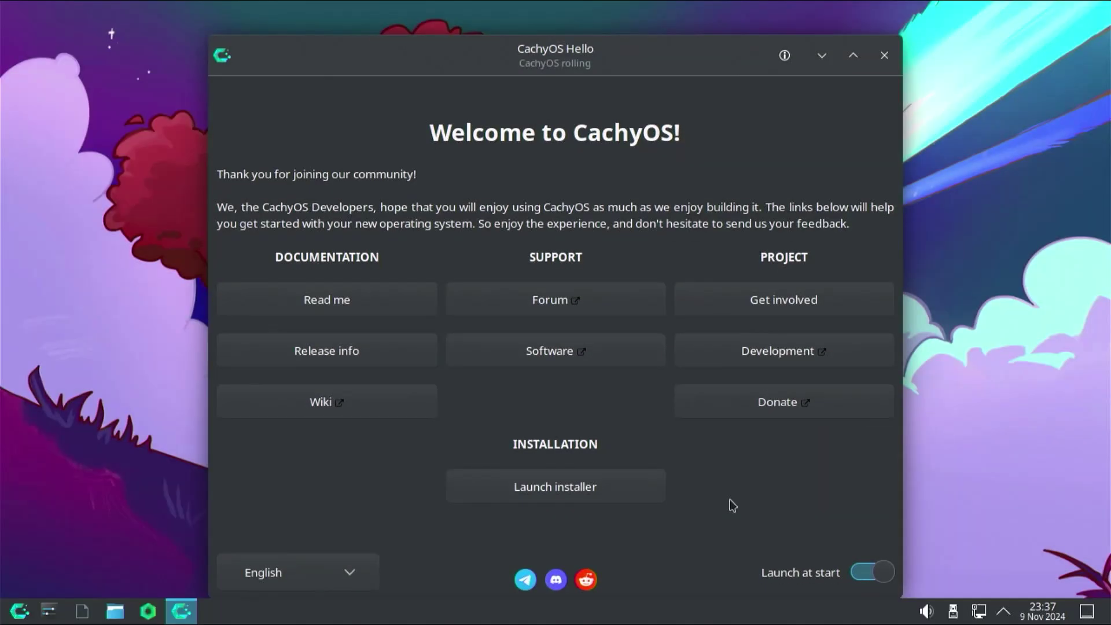
Step: Launch the installer from CachyOS Hello with Grub as the bootloader
left_click(633, 496)
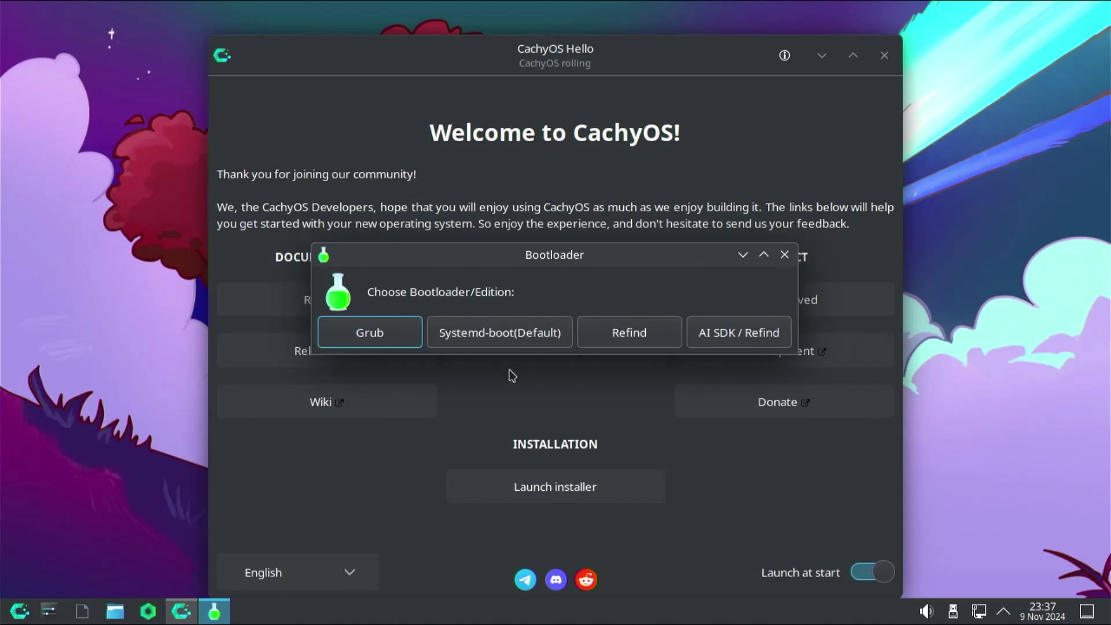
left_click(357, 335)
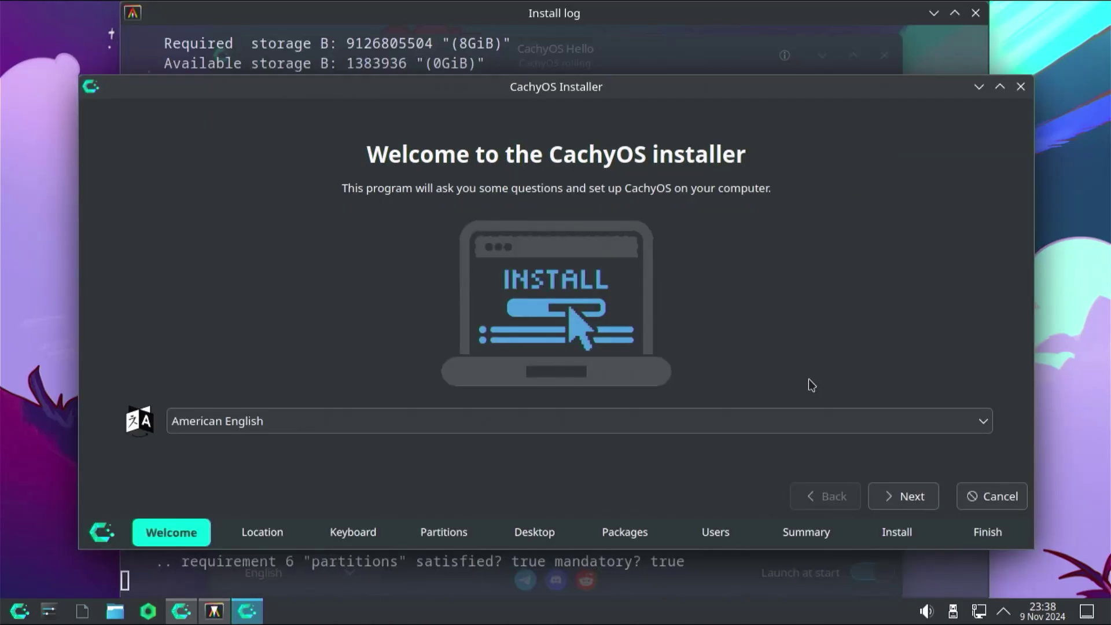
Step: Accept American English, New York timezone and English (US) keyboard, then pick Manual partitioning
left_click(906, 498)
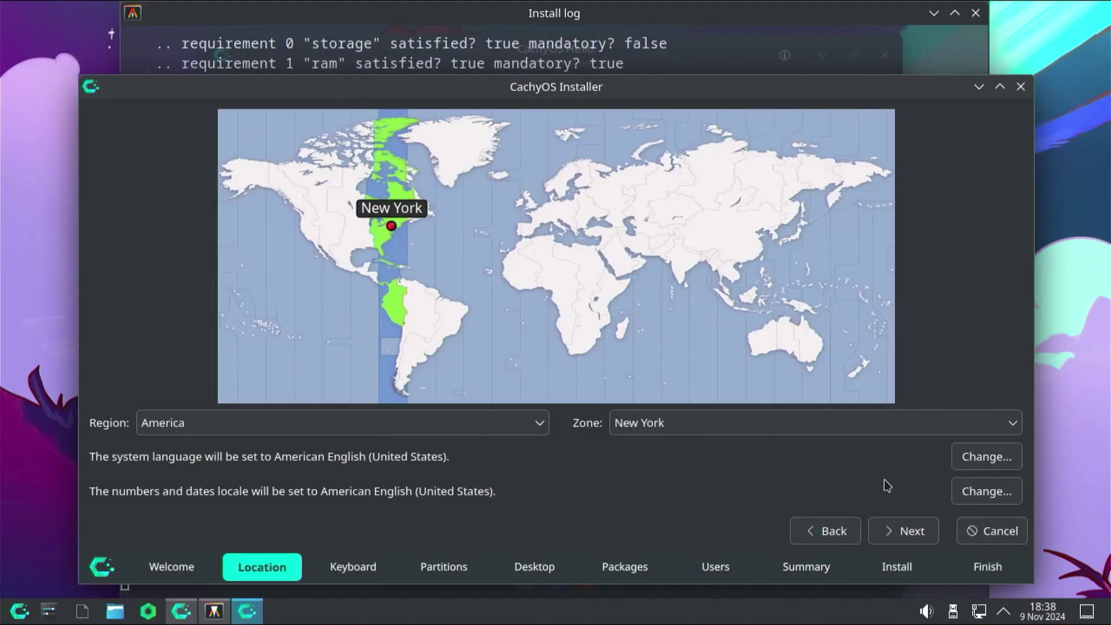
left_click(921, 544)
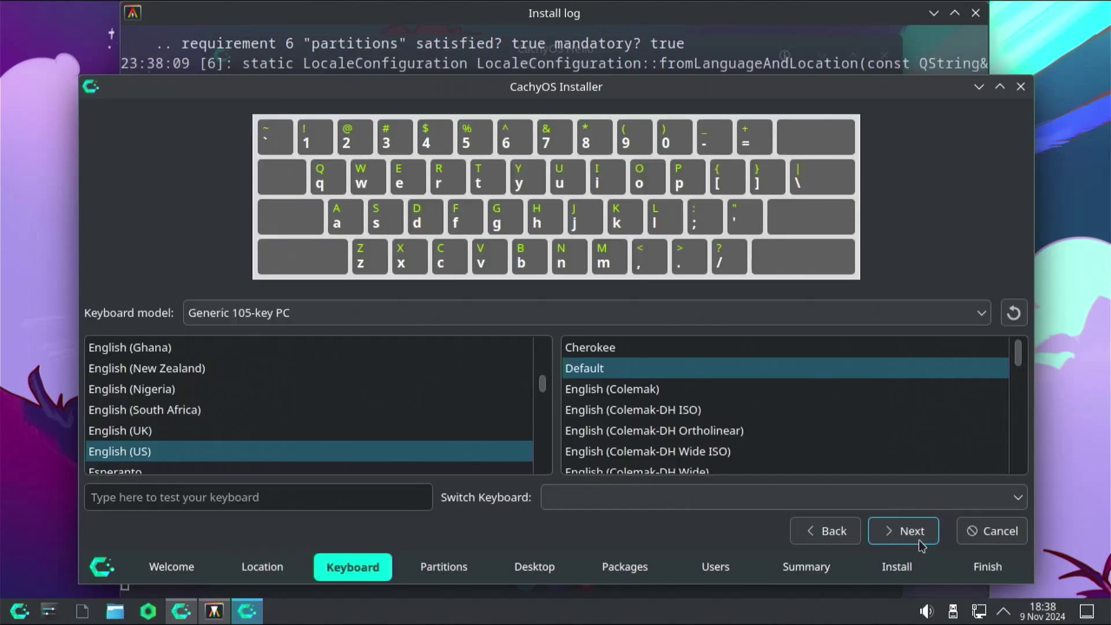
left_click(921, 543)
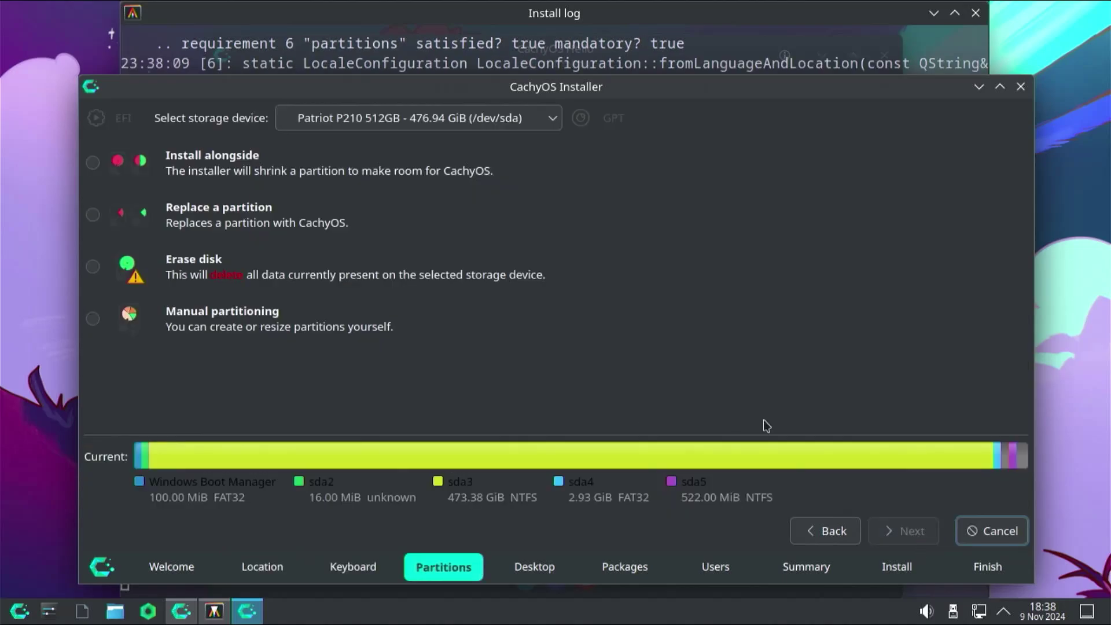
left_click(189, 324)
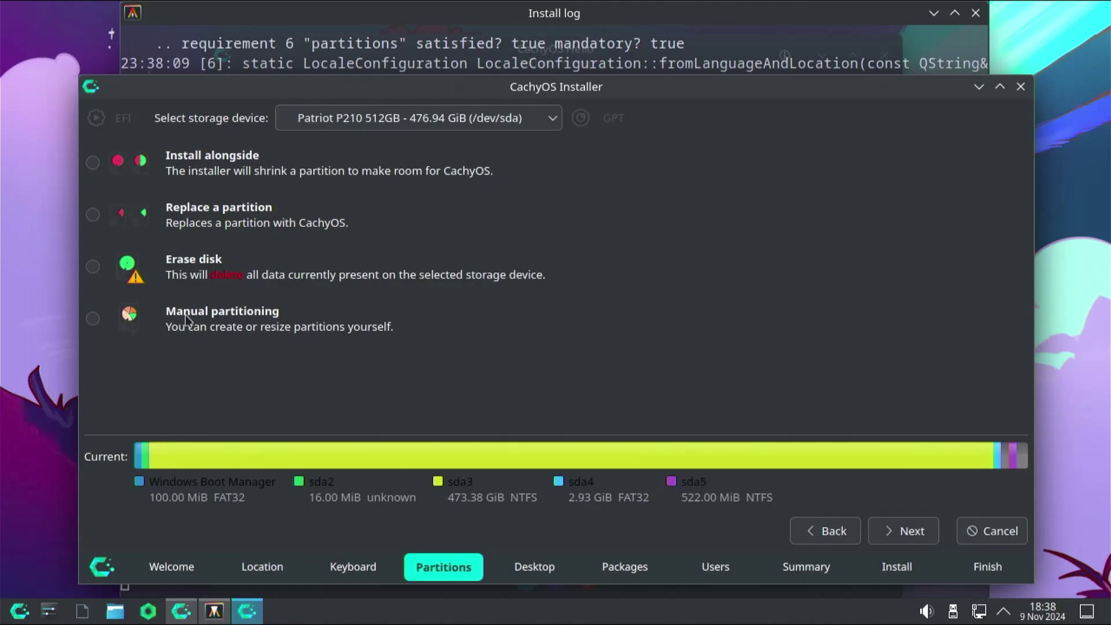
Step: On the manual partitioning page, switch to the Netac /dev/sdb drive and select sdb1
left_click(912, 539)
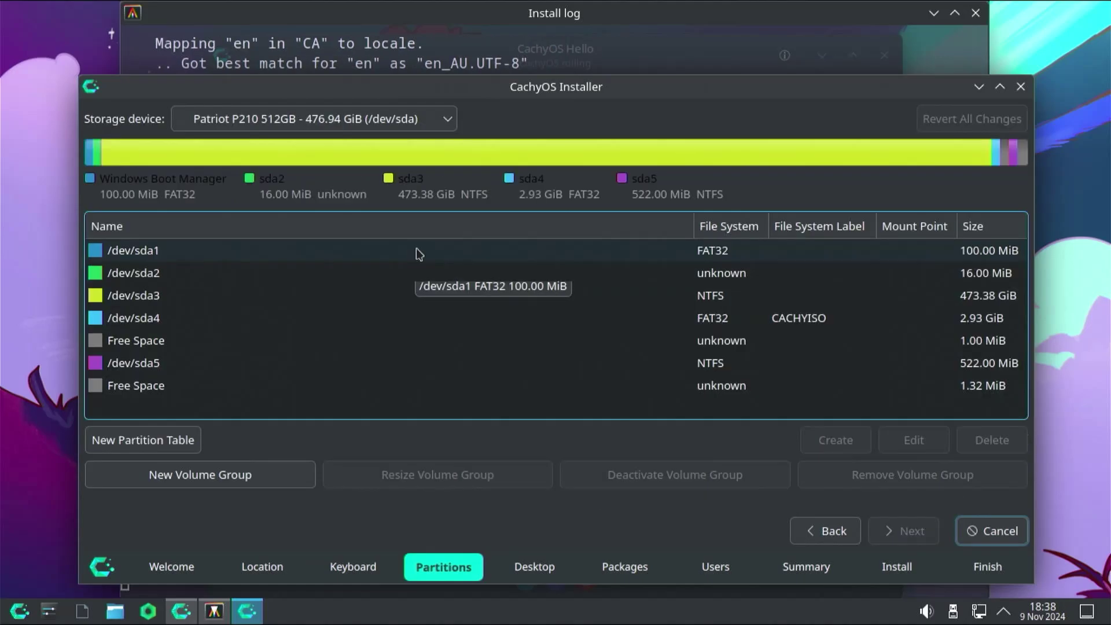
left_click(449, 119)
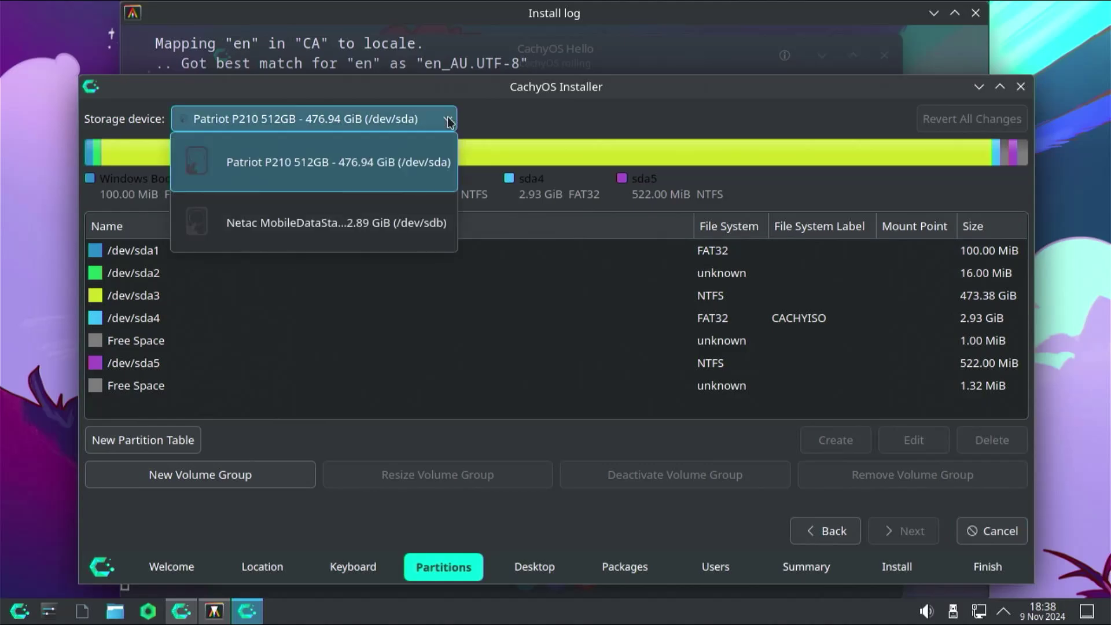
left_click(398, 231)
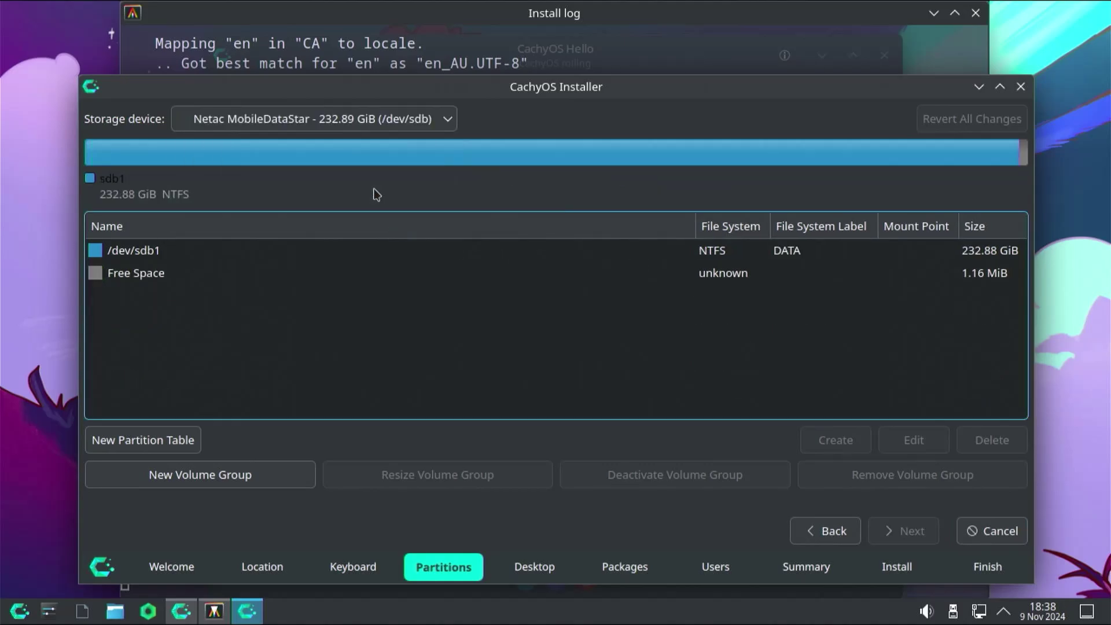
left_click(724, 255)
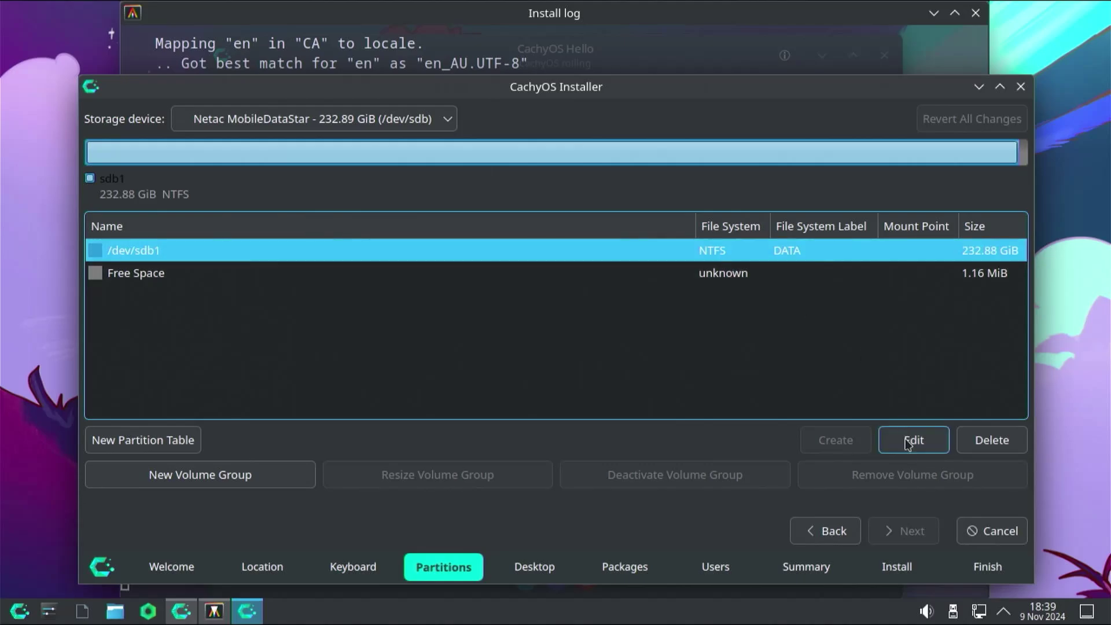
Step: Shrink sdb1 to 200000 MiB (195.31 GiB), leaving 37.57 GiB of free space selected
left_click(913, 455)
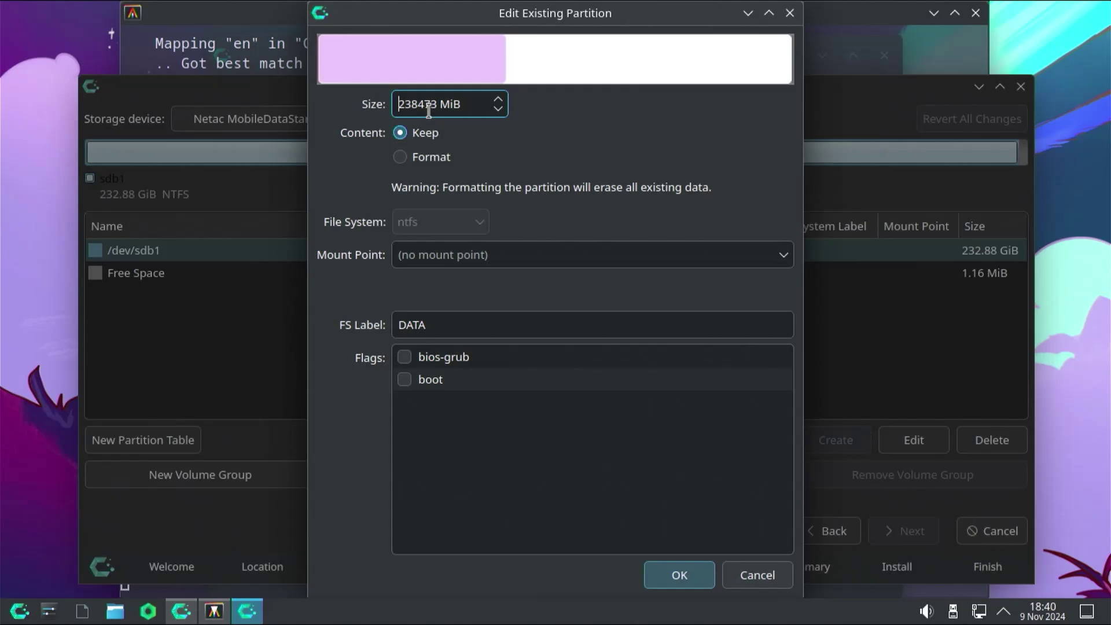
left_click_drag(438, 105, 372, 104)
type("200000")
left_click(660, 546)
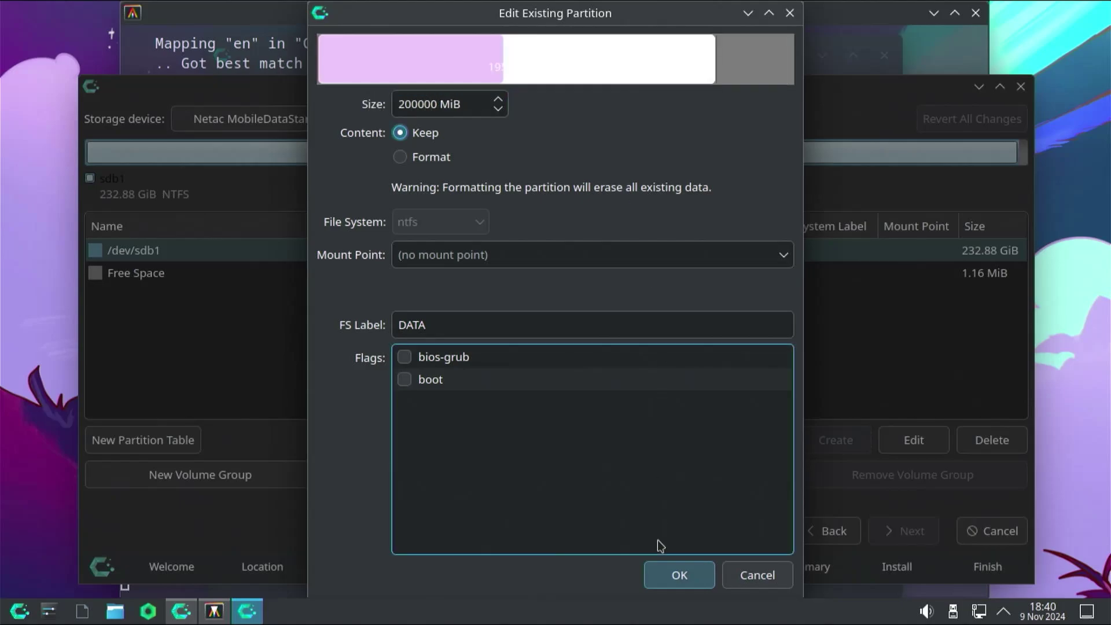
left_click(677, 584)
left_click(730, 281)
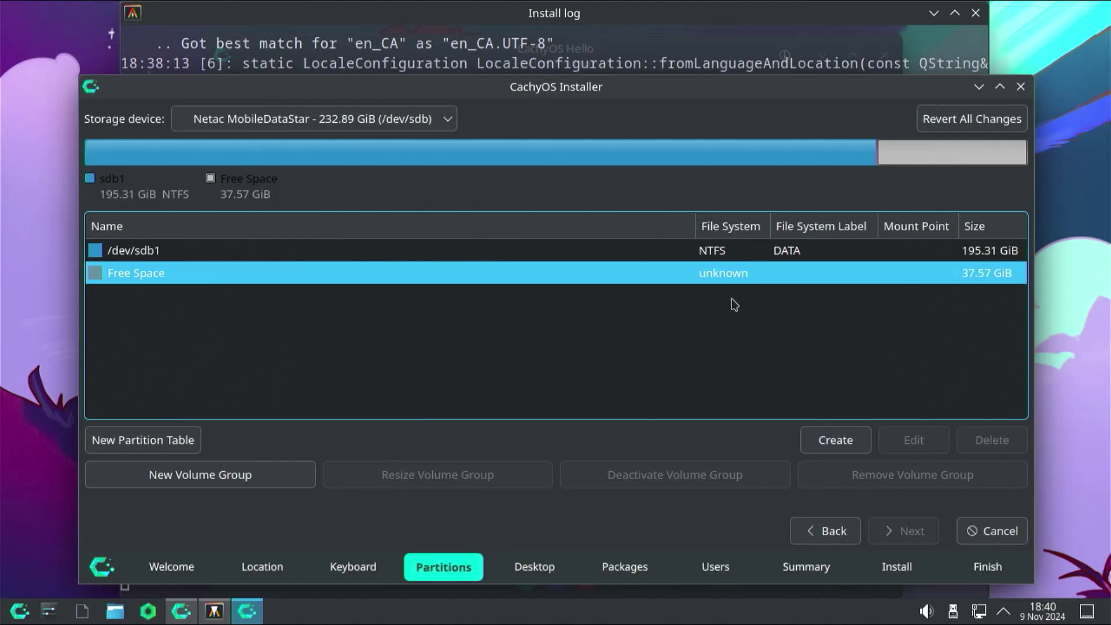
Step: Create a 512 MiB fat32 partition mounted at /boot/efi with the boot flag
left_click(815, 439)
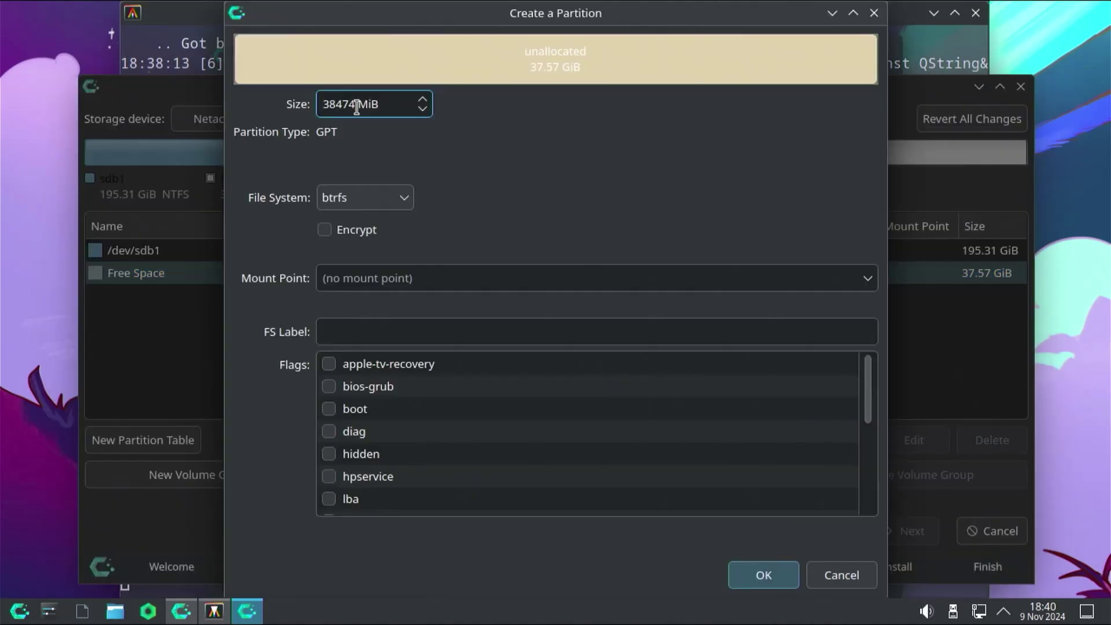
triple_click(357, 107)
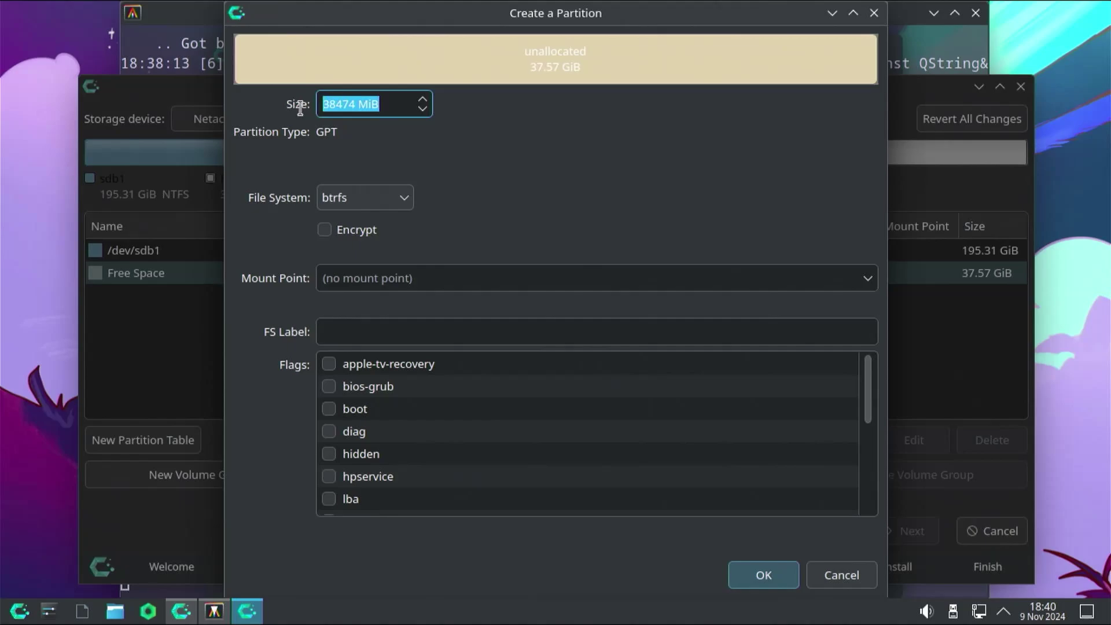
left_click(328, 108)
double_click(328, 107)
type("512")
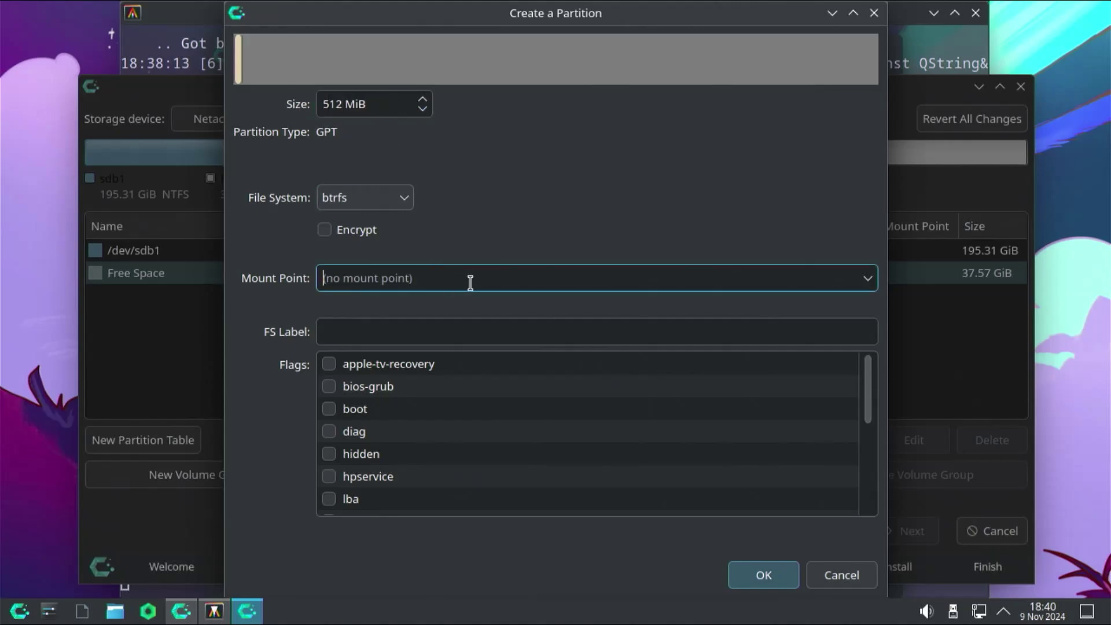
left_click(868, 278)
left_click(413, 354)
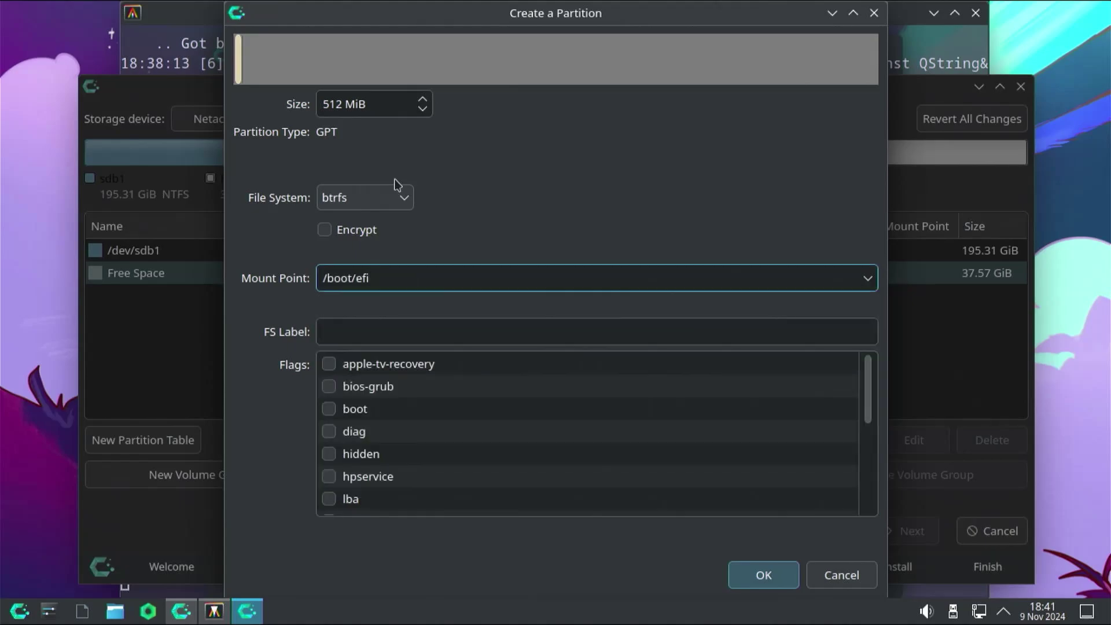
left_click(408, 198)
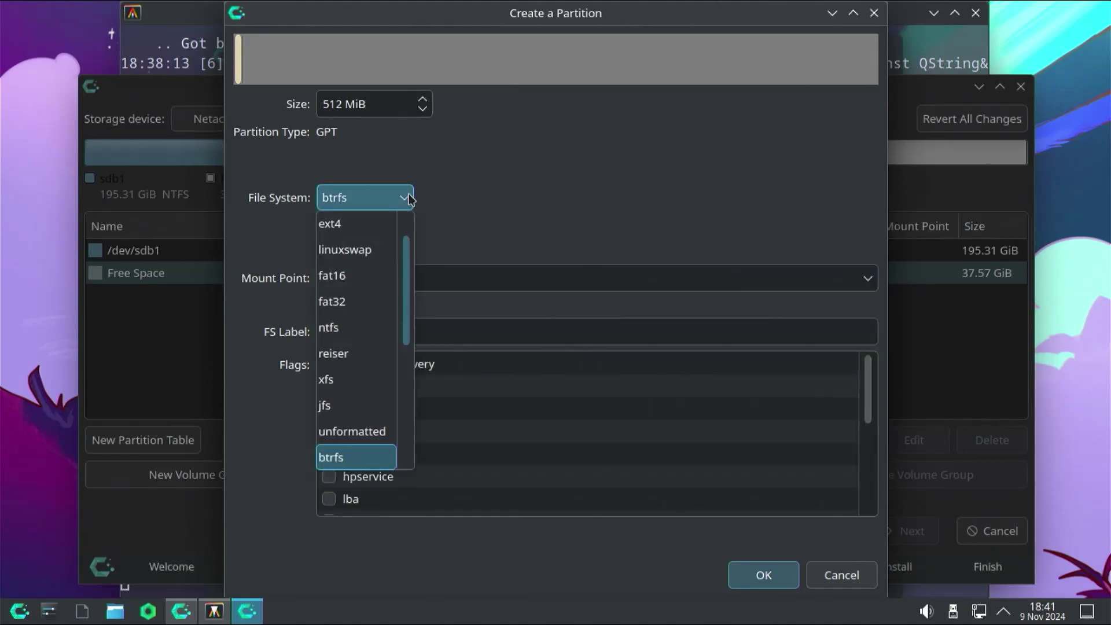
left_click(362, 301)
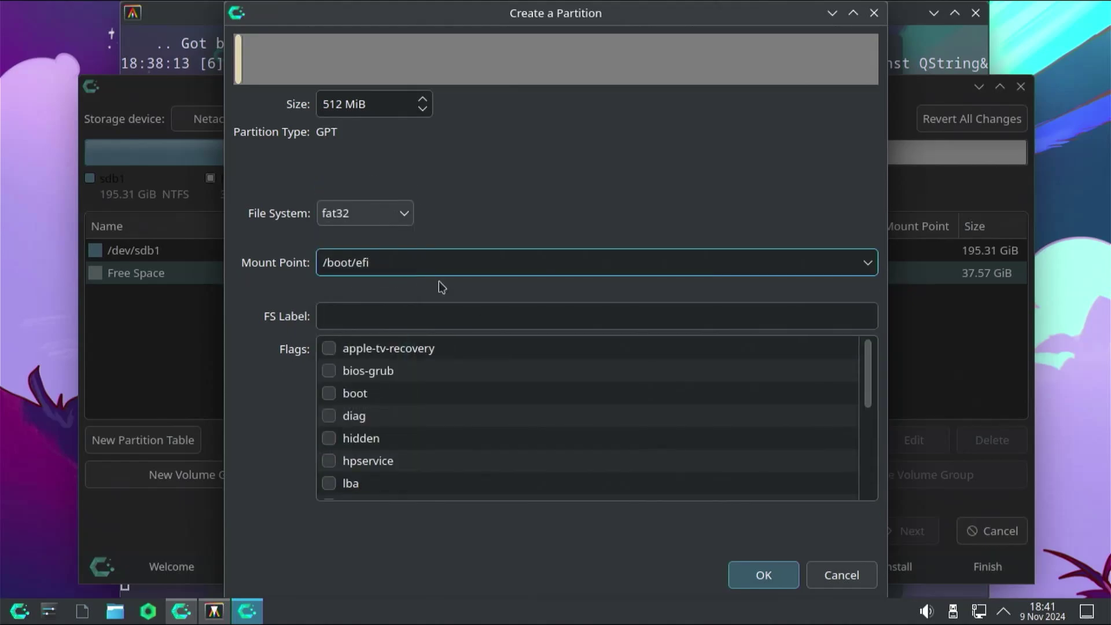
left_click(330, 394)
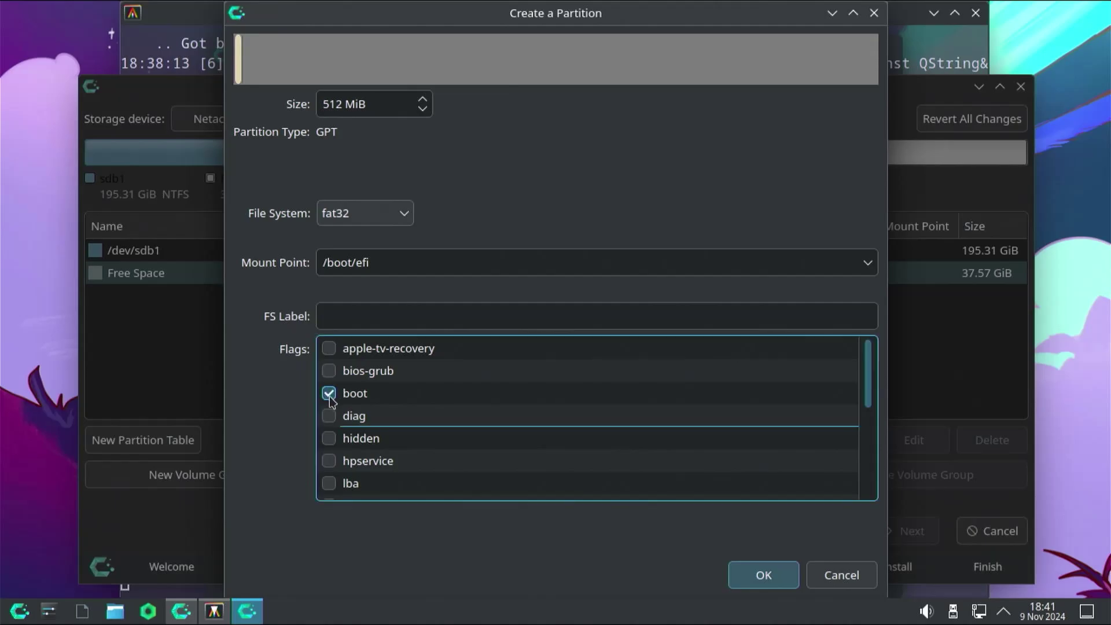
left_click(764, 576)
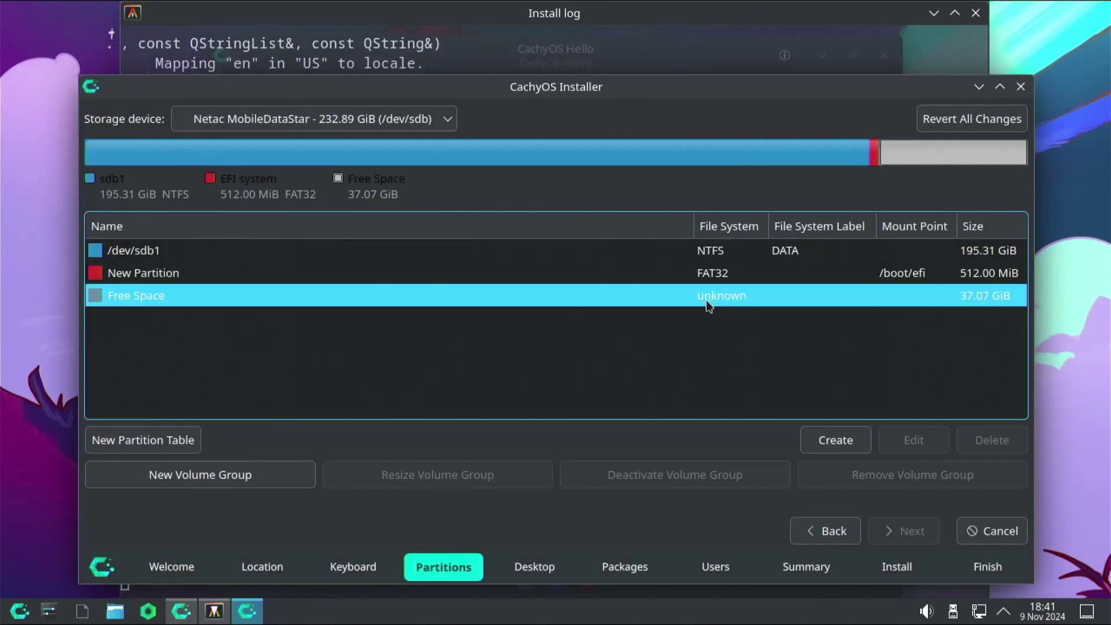
Step: Create a 20000 MiB ext4 partition mounted at /home and select the remaining 17.54 GiB
left_click(843, 441)
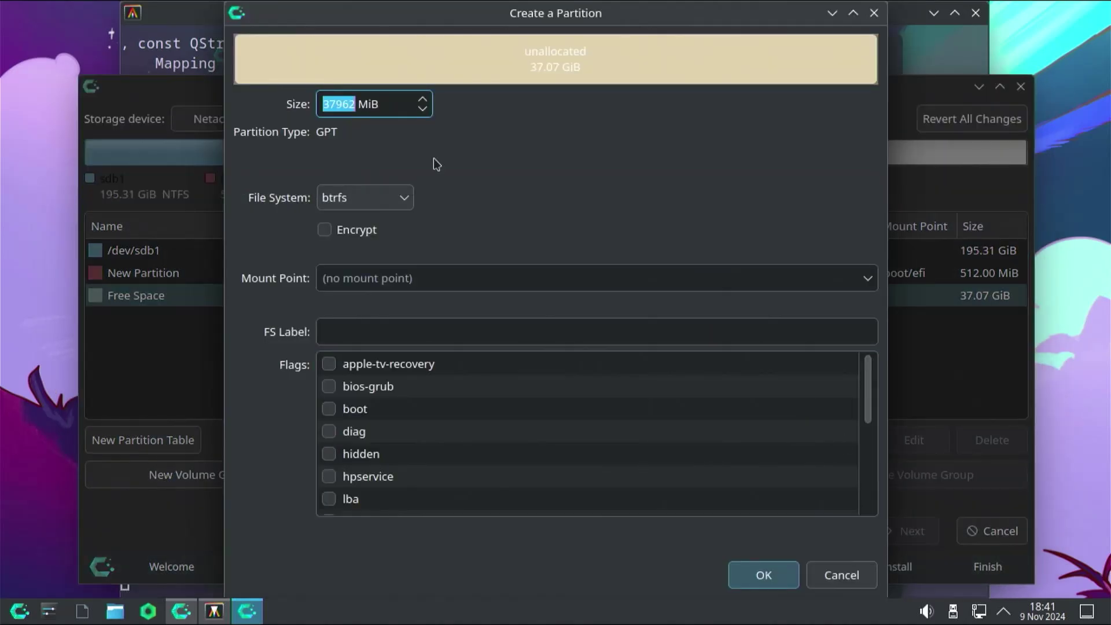
type("20000")
left_click(393, 205)
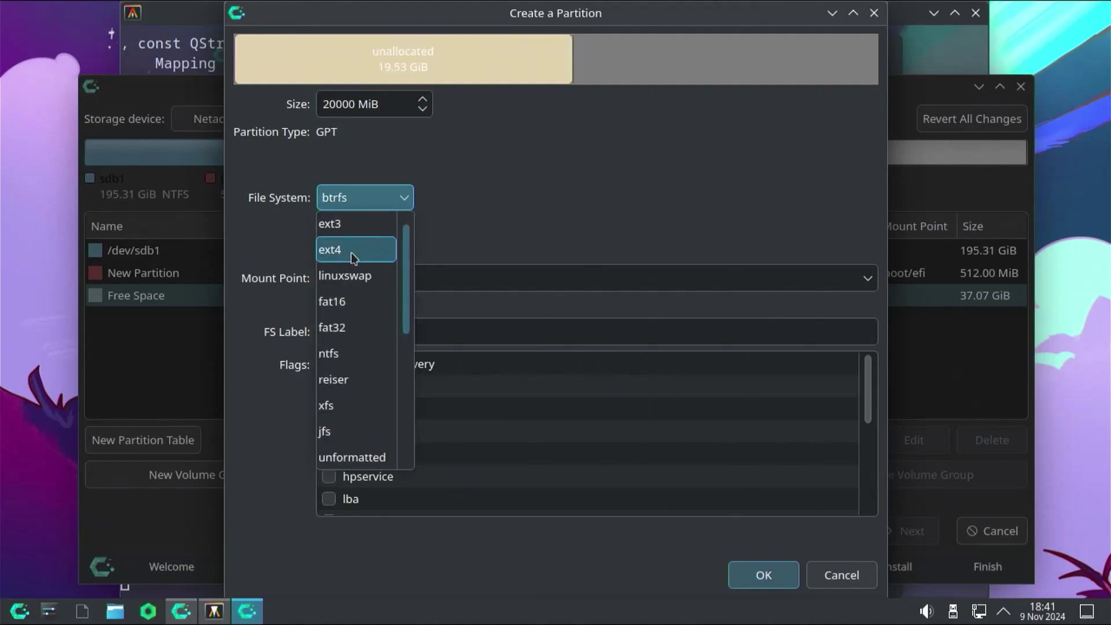
left_click(355, 252)
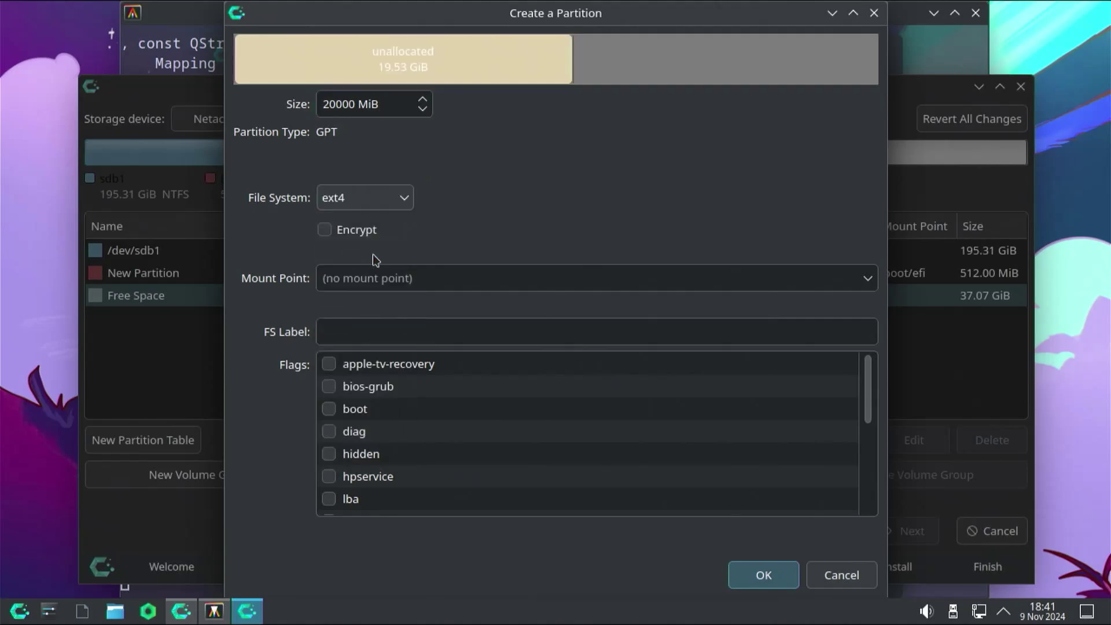
left_click(868, 279)
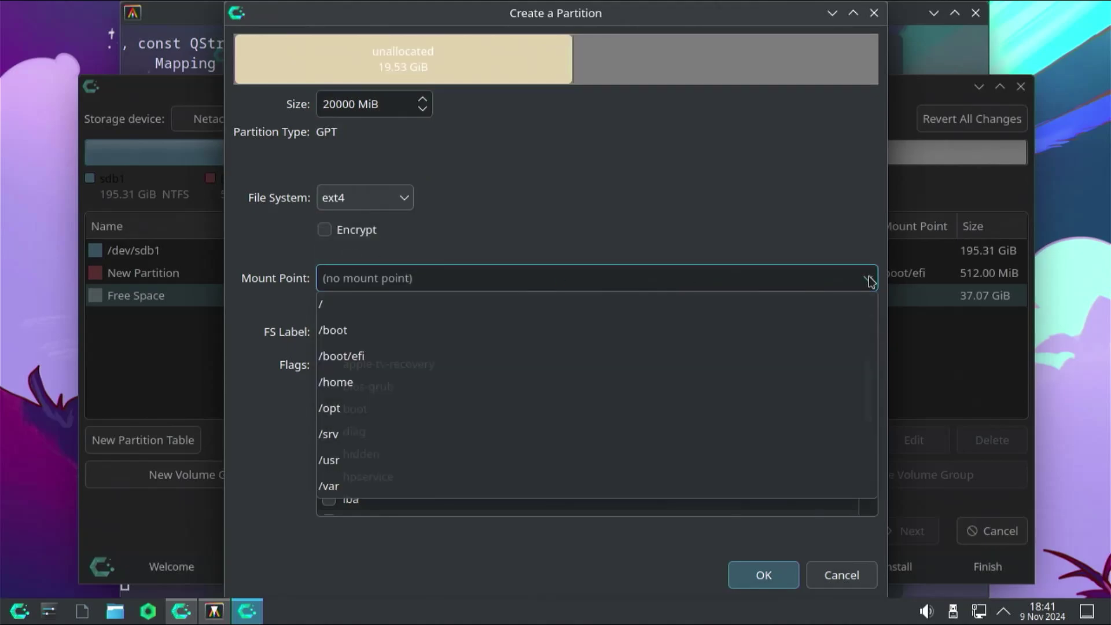
left_click(398, 385)
left_click(768, 578)
left_click(731, 320)
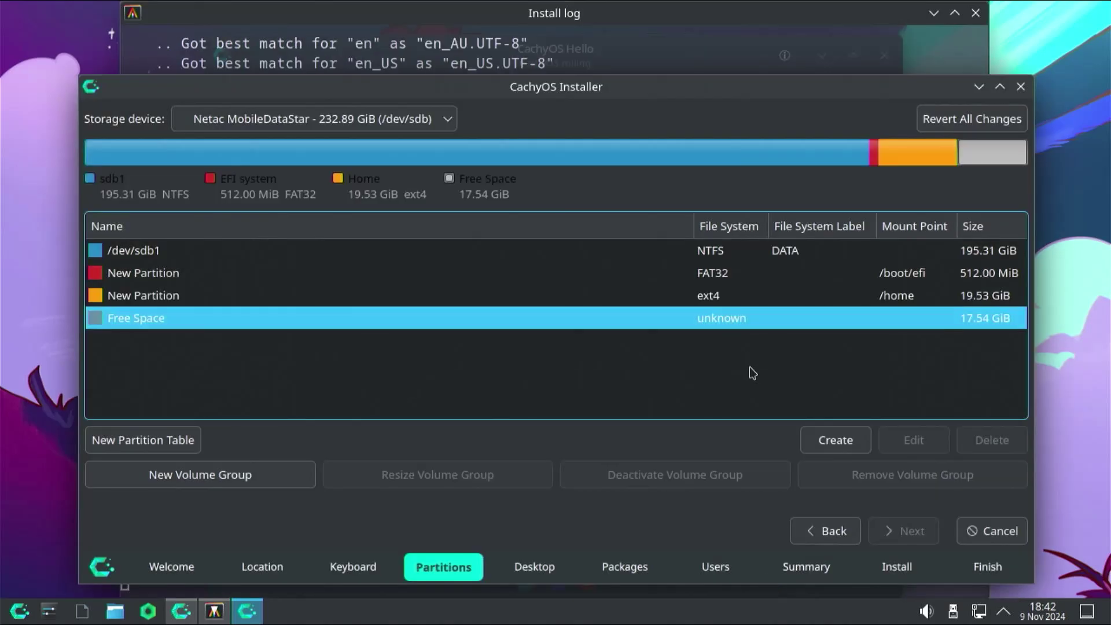
Step: Turn the remaining 17.54 GiB into an ext4 root (/) partition and continue past partitioning
left_click(832, 447)
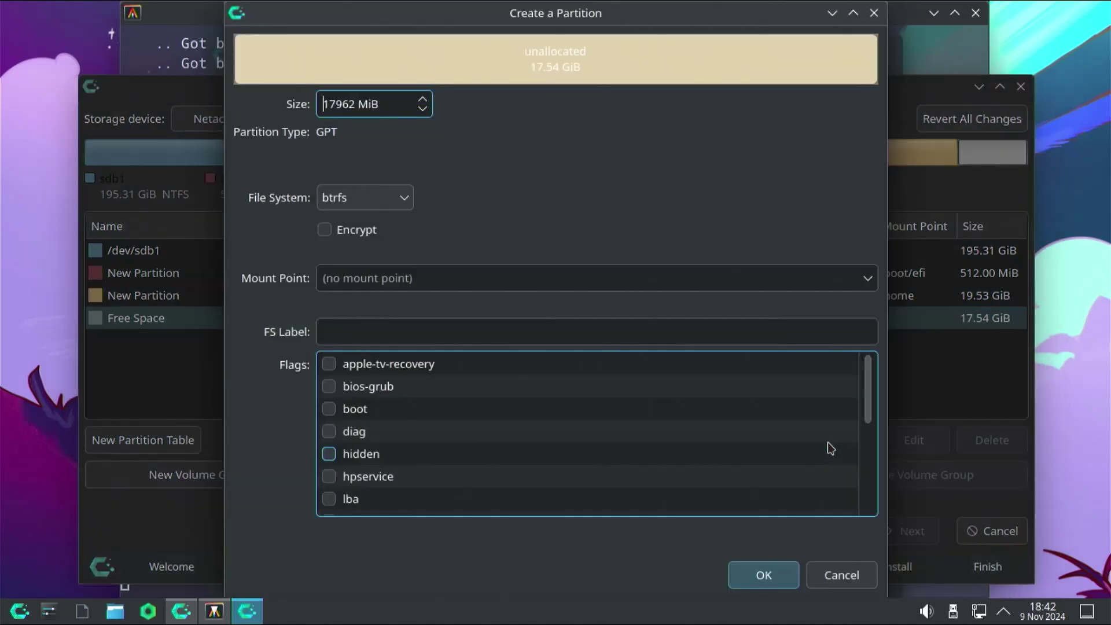
left_click(597, 279)
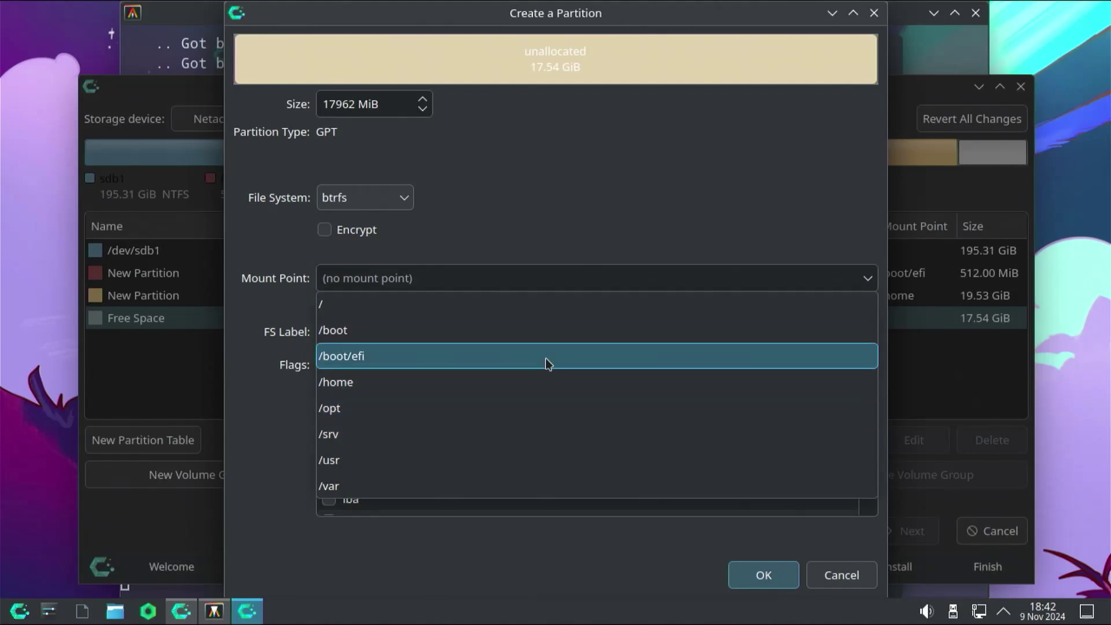
left_click(401, 313)
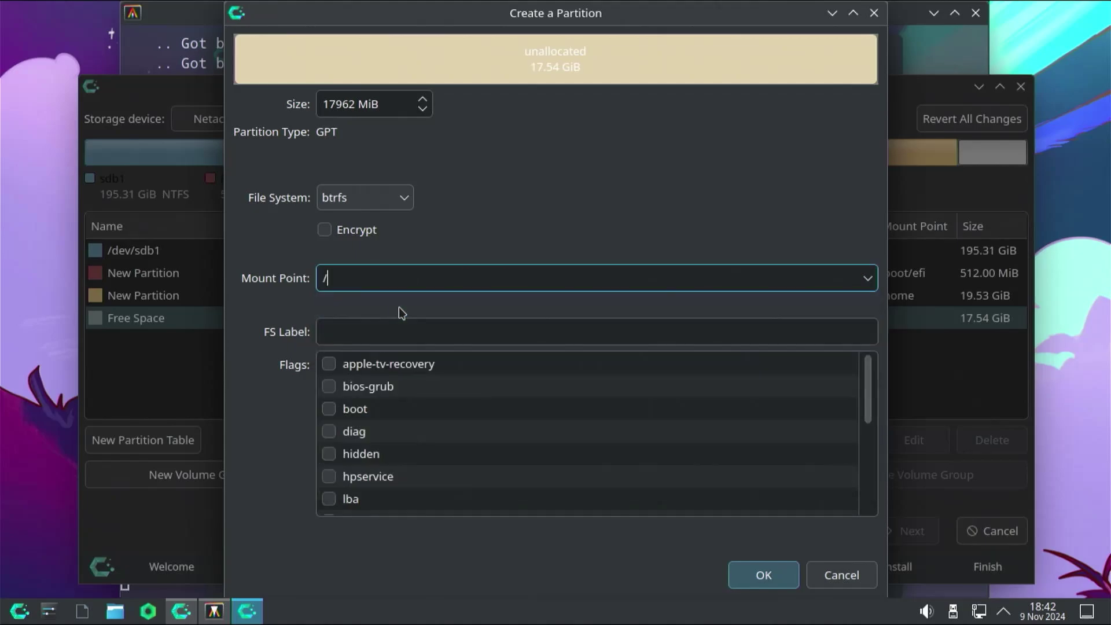
left_click(385, 200)
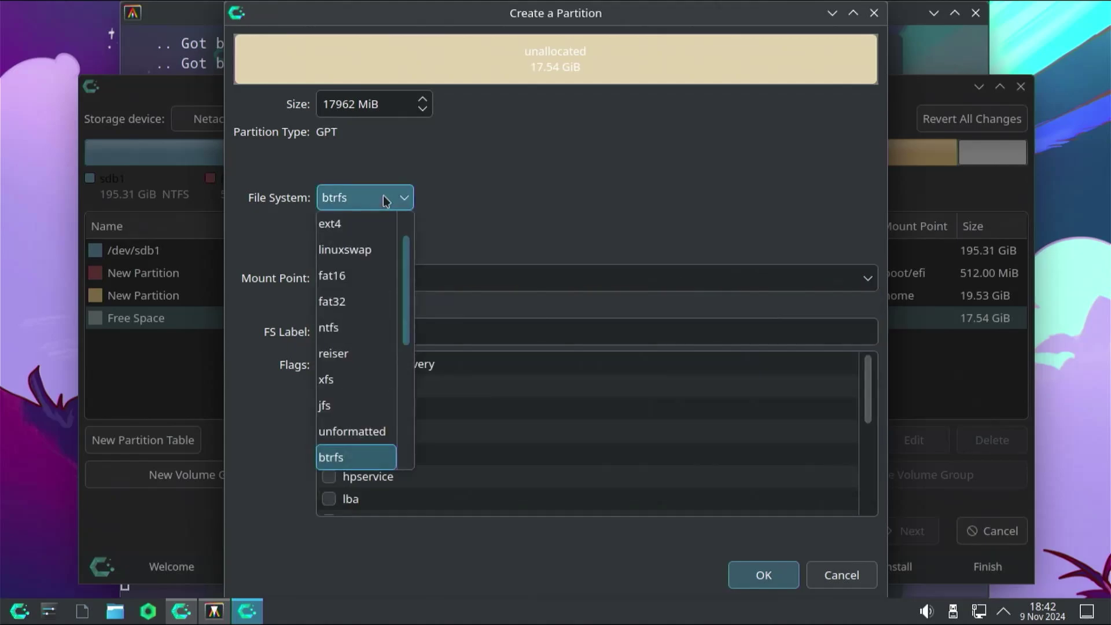
left_click(355, 230)
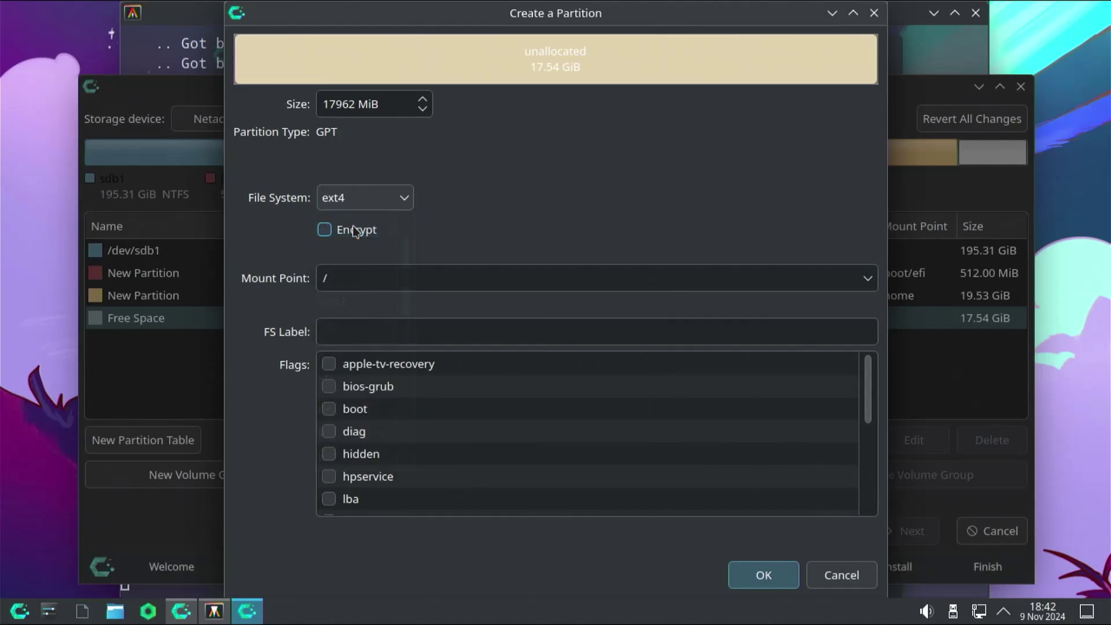
left_click(763, 574)
left_click(905, 533)
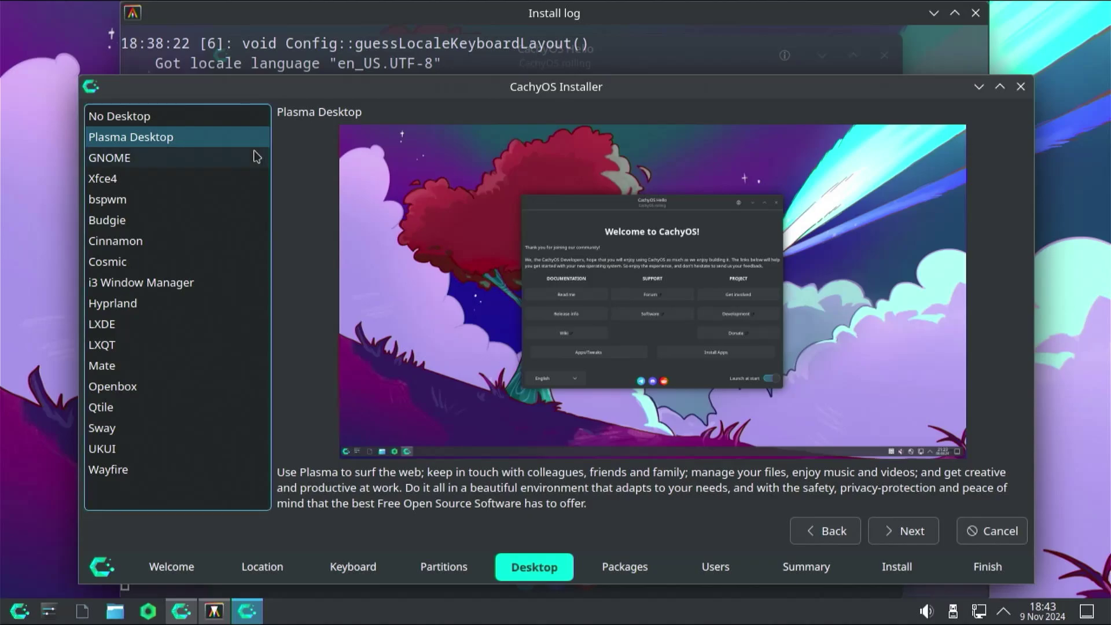
Step: Keep Plasma Desktop and add the Firefox and language package to the additional packages
left_click(905, 532)
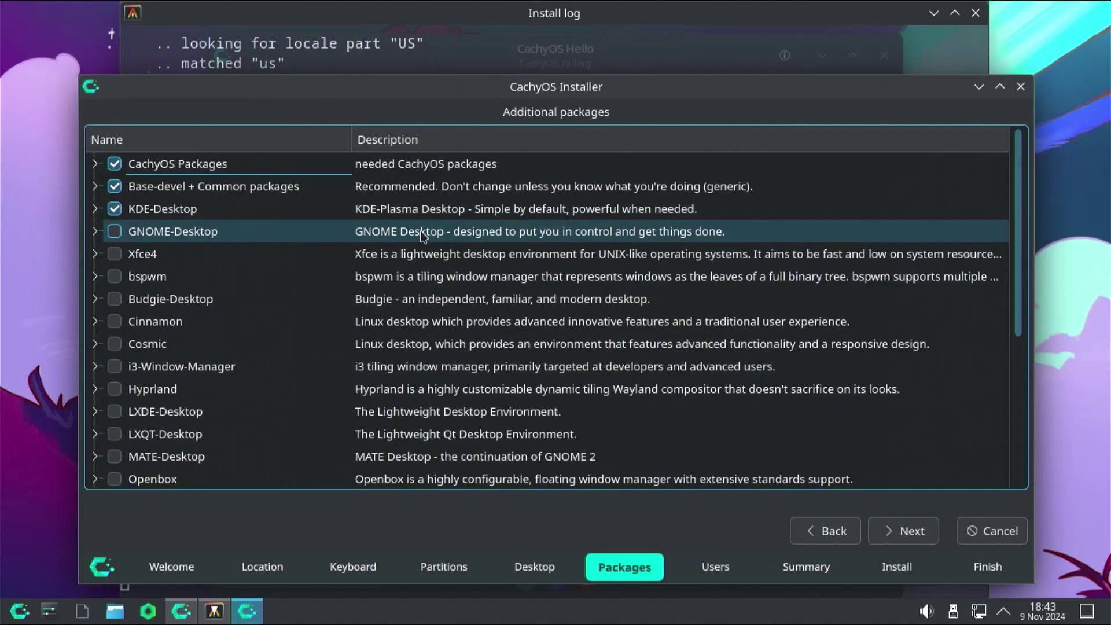
scroll(458, 271, "down", 4)
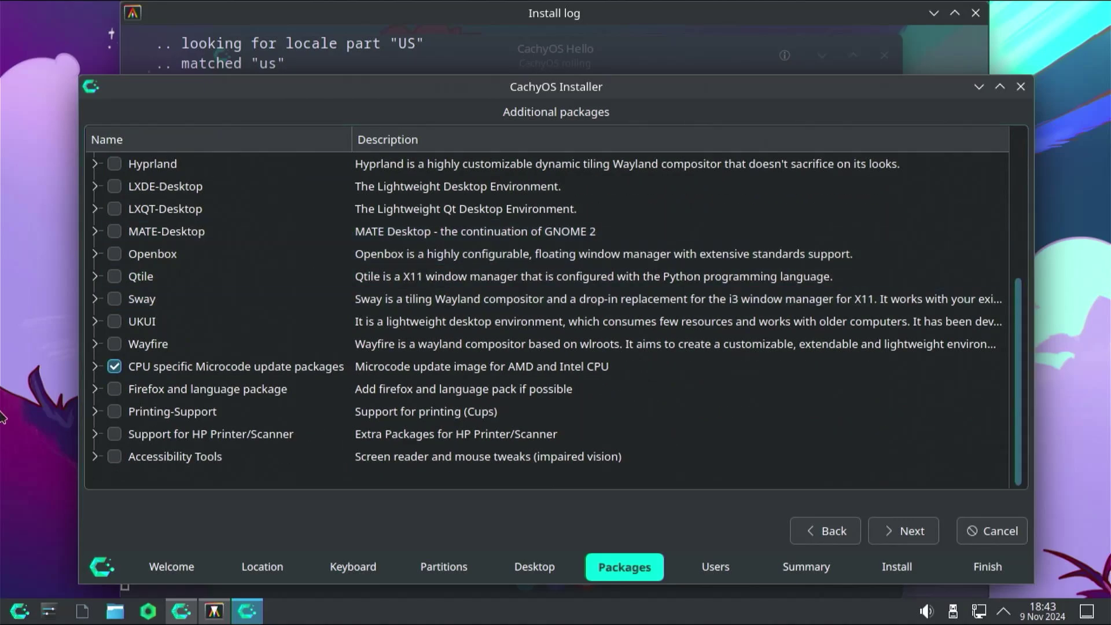
left_click(115, 391)
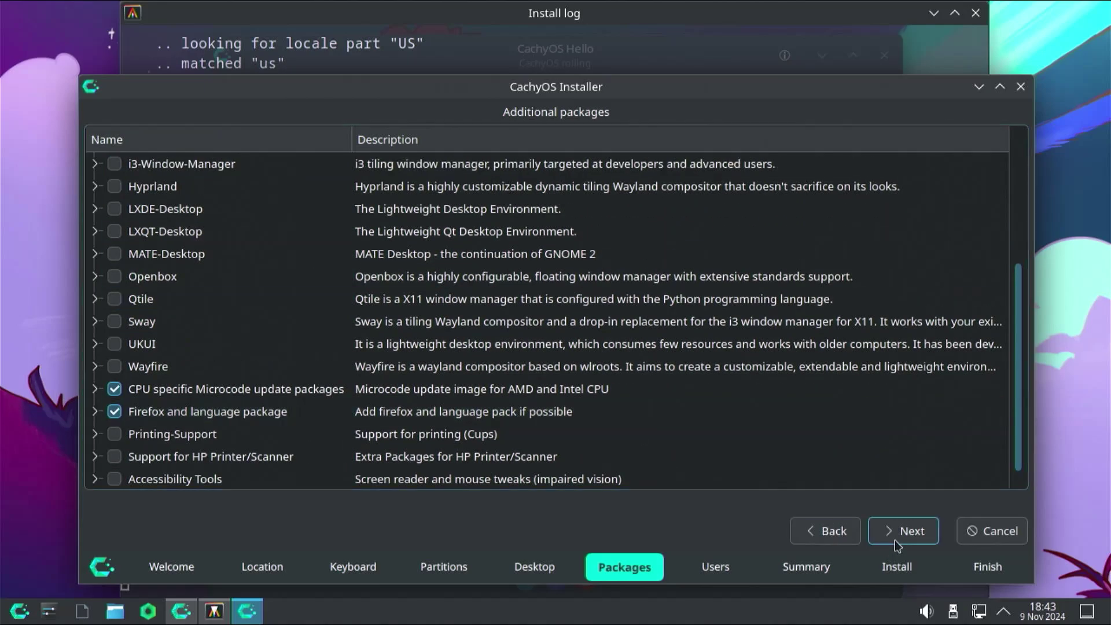
Step: Fill in the user account and computer name, then proceed to the Summary page
left_click(903, 535)
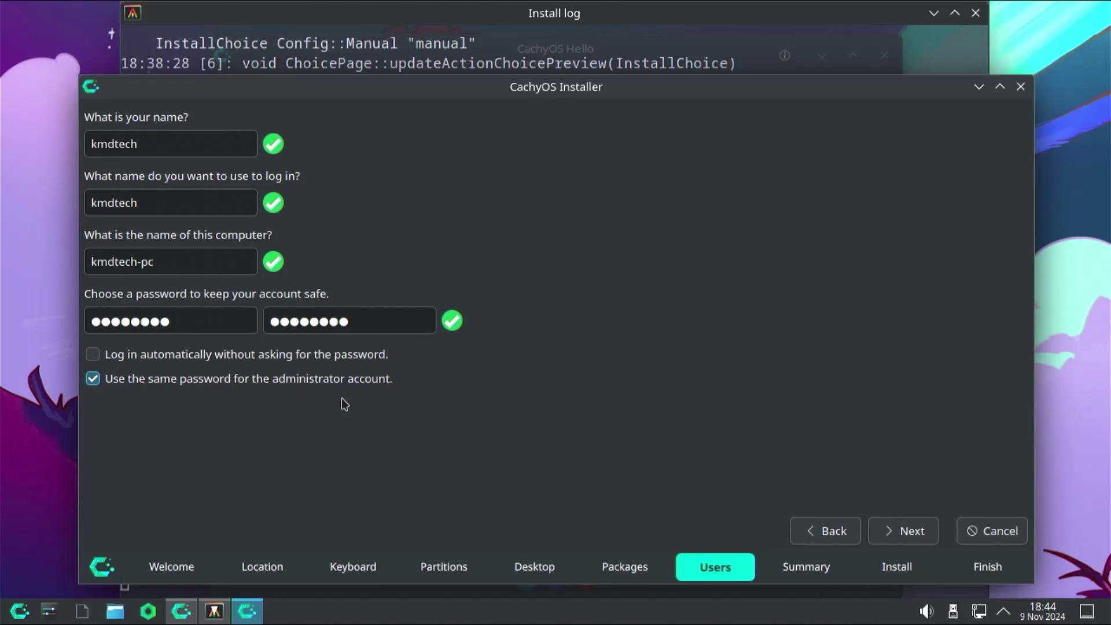
left_click(909, 531)
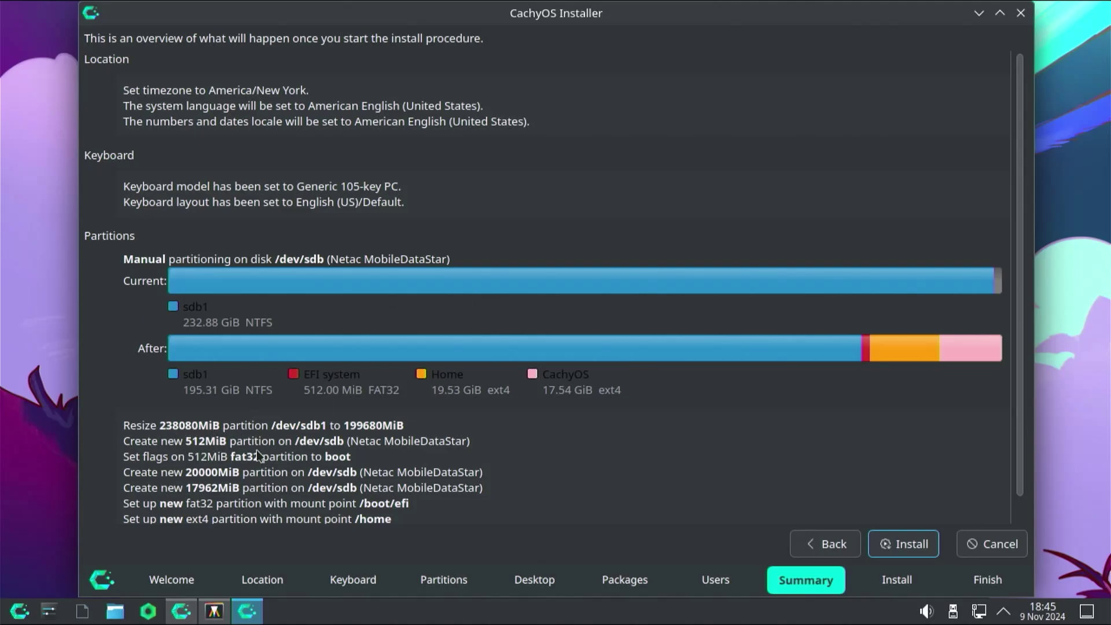
Step: Start the installation, briefly show and hide the log, and minimize the Pacman log window
left_click(910, 549)
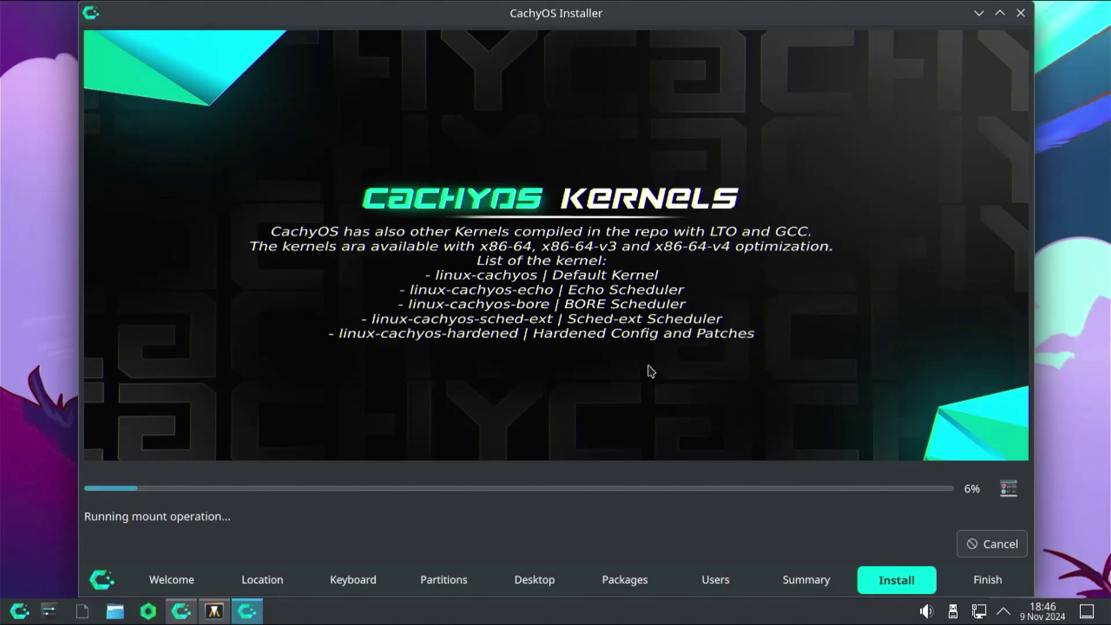
left_click(1008, 490)
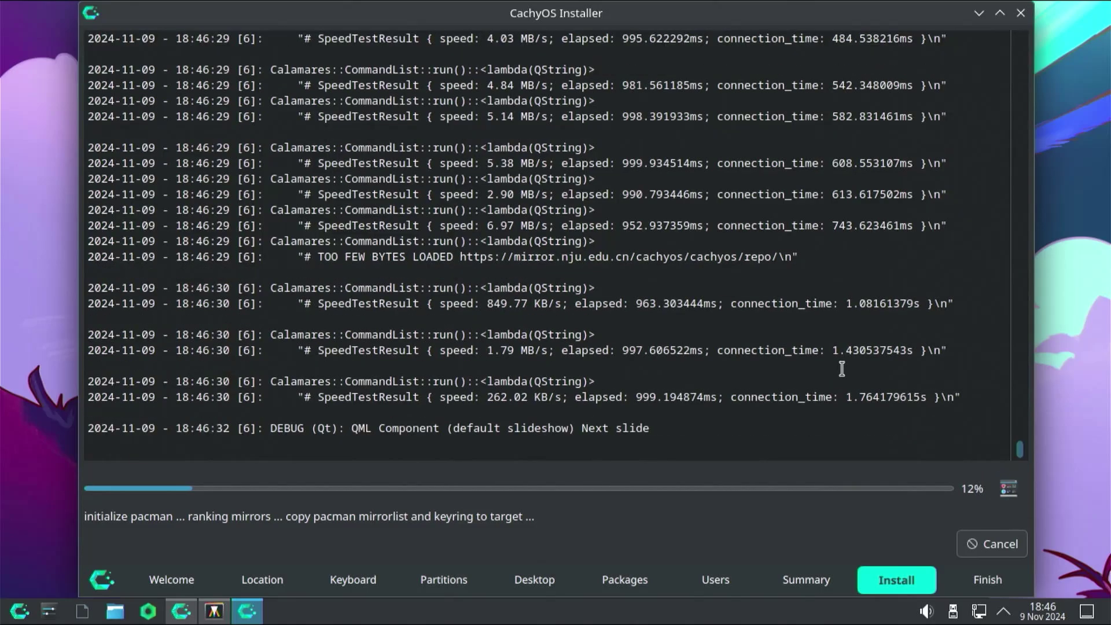
left_click(1010, 490)
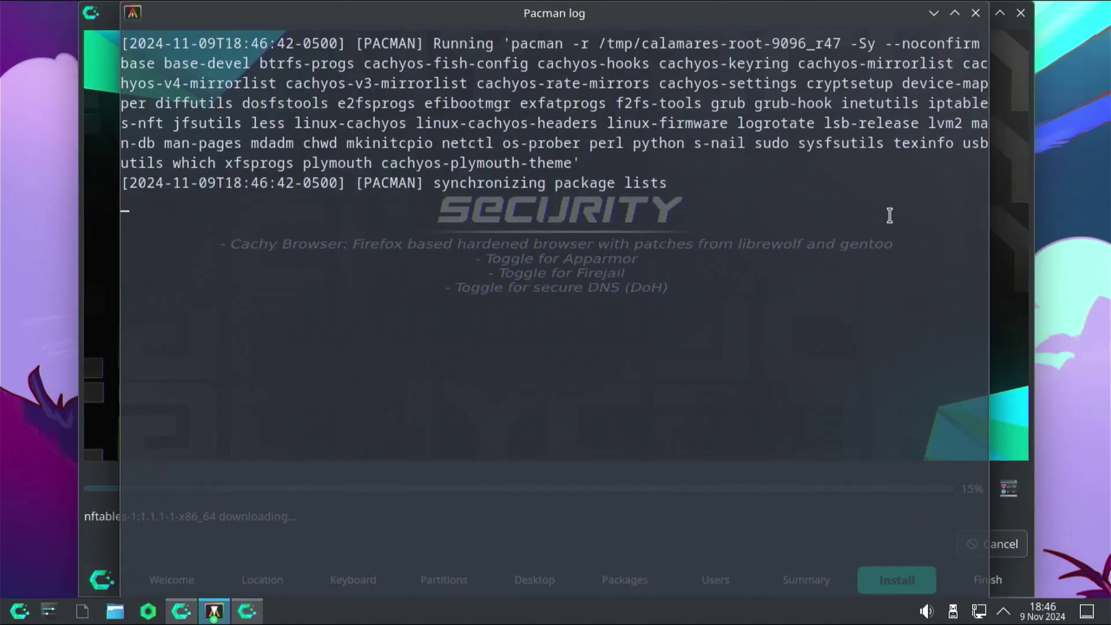
left_click(934, 13)
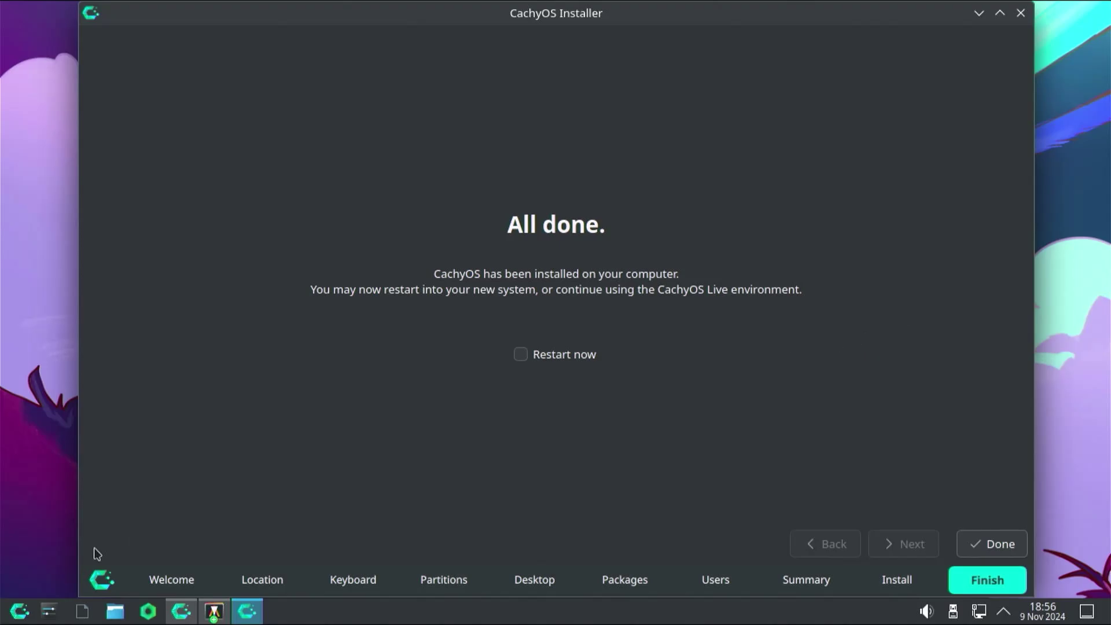
Step: Run efibootmgr in Konsole to confirm the new cachyos and Windows Boot Manager entries, then close it
left_click(19, 610)
type("terminal")
key("Return")
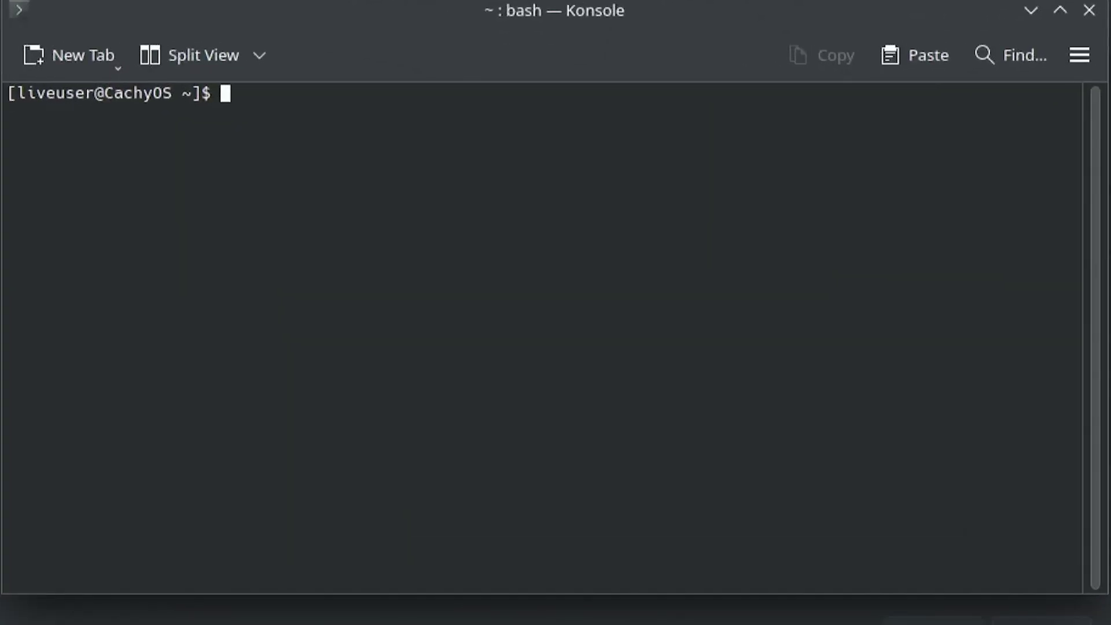
type("efibootmgr")
key("Return")
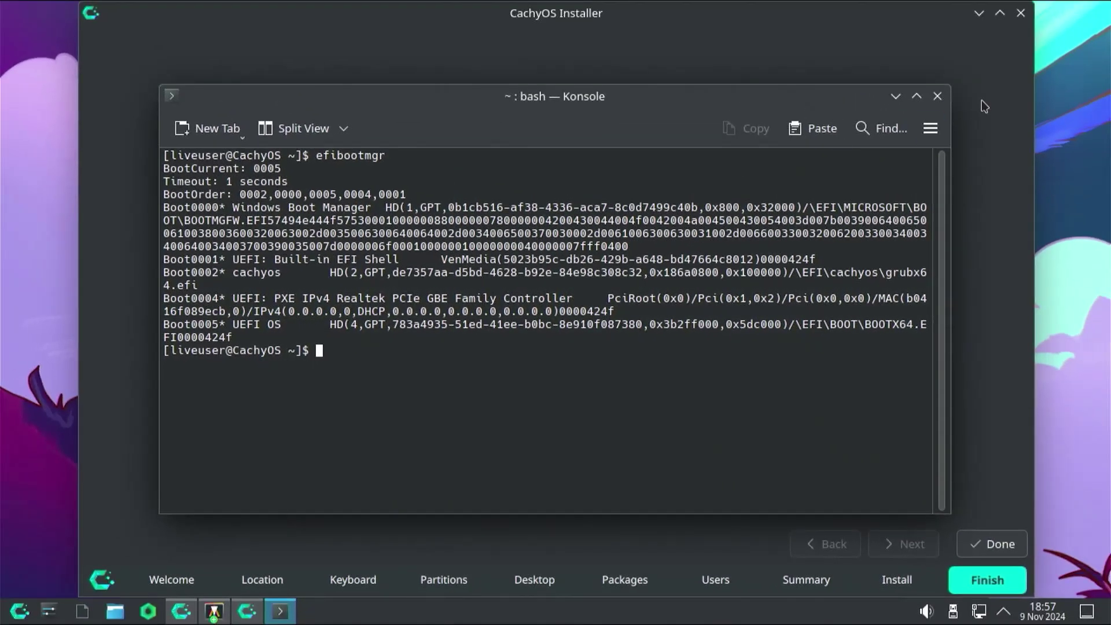
left_click(1090, 10)
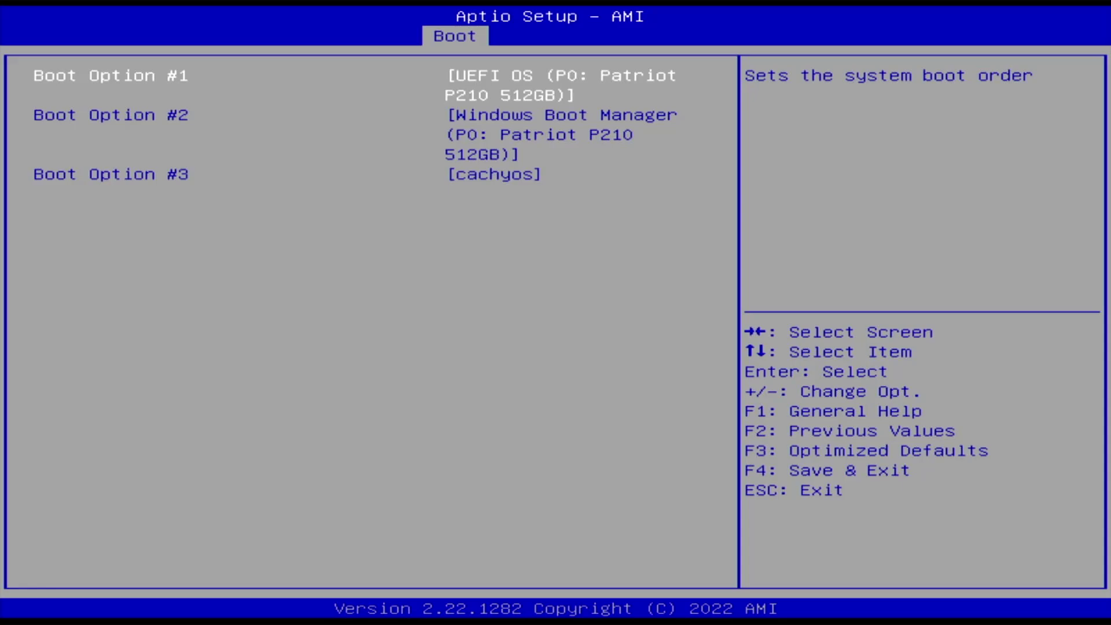
Step: Move the cachyos entry from Boot Option #3 up to Boot Option #1 in Aptio Setup
key("Down")
key("Down")
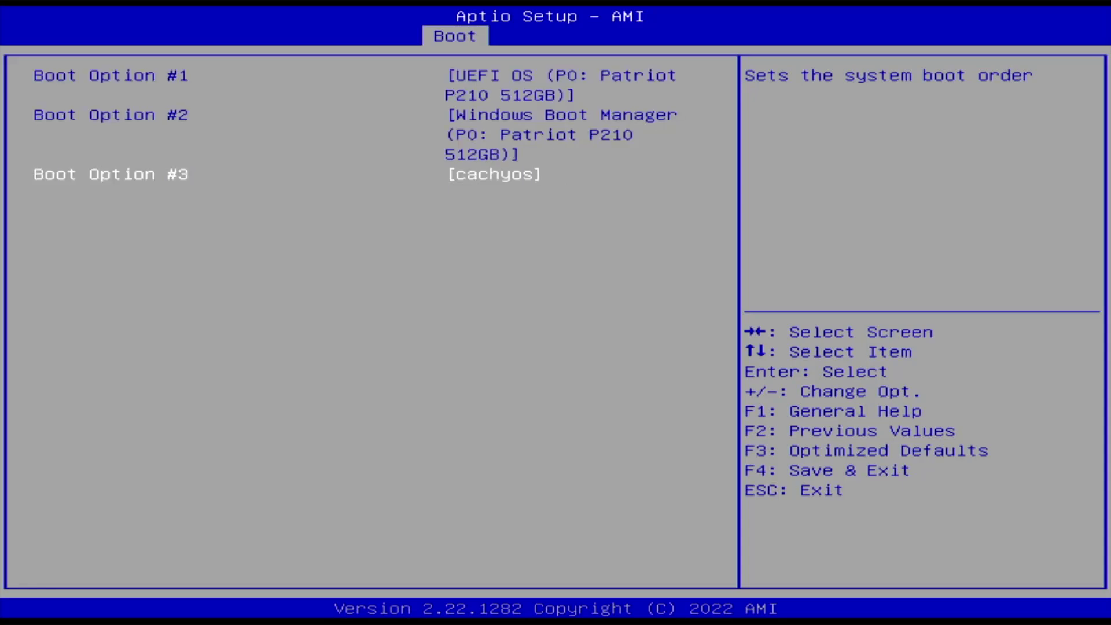
key("plus")
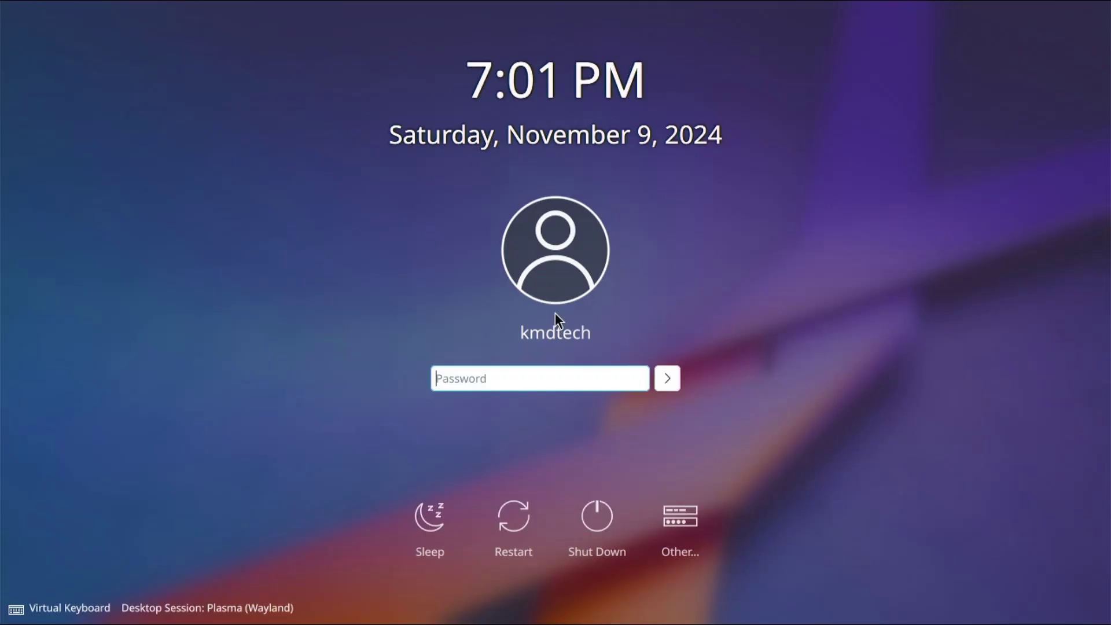
Step: Log into the Plasma desktop with the account password and get a root shell via sudo su -
type("*******")
key("Return")
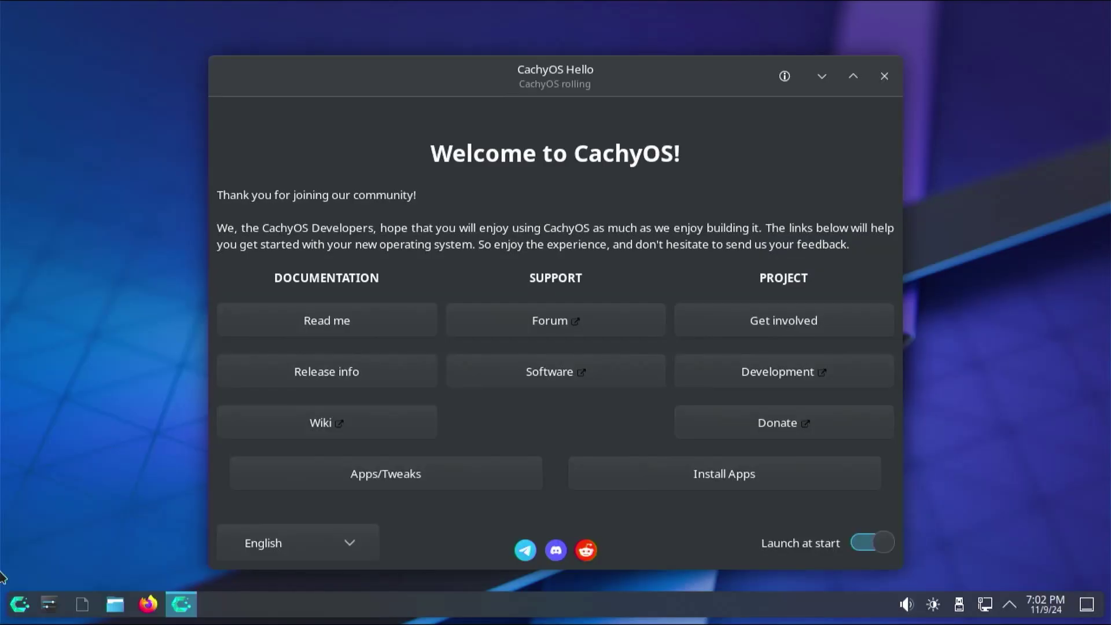
left_click(19, 605)
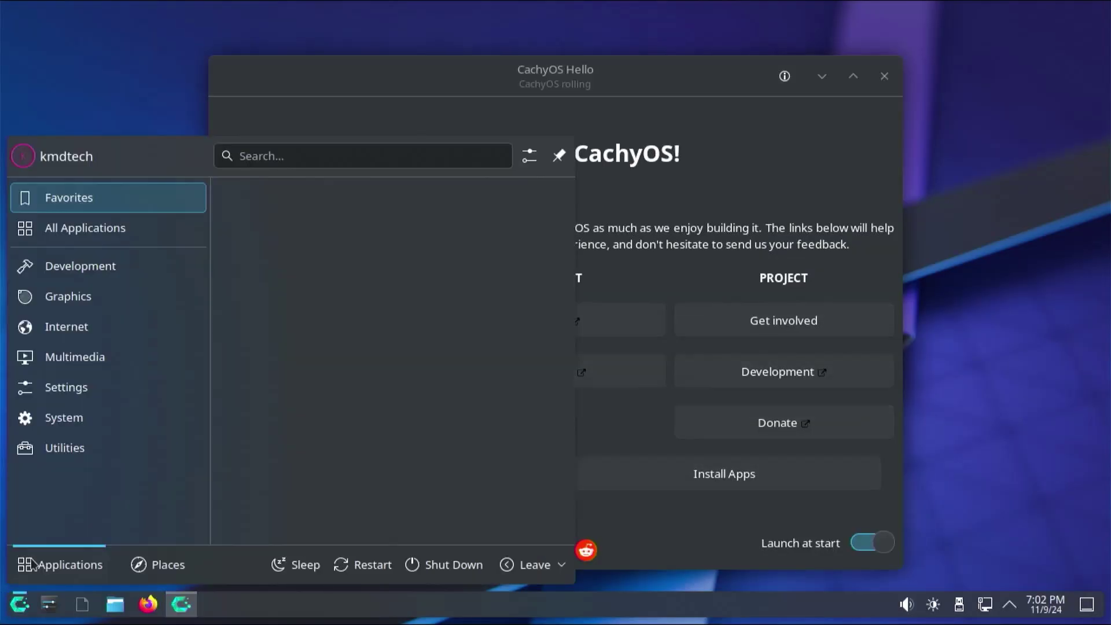
type("terminal")
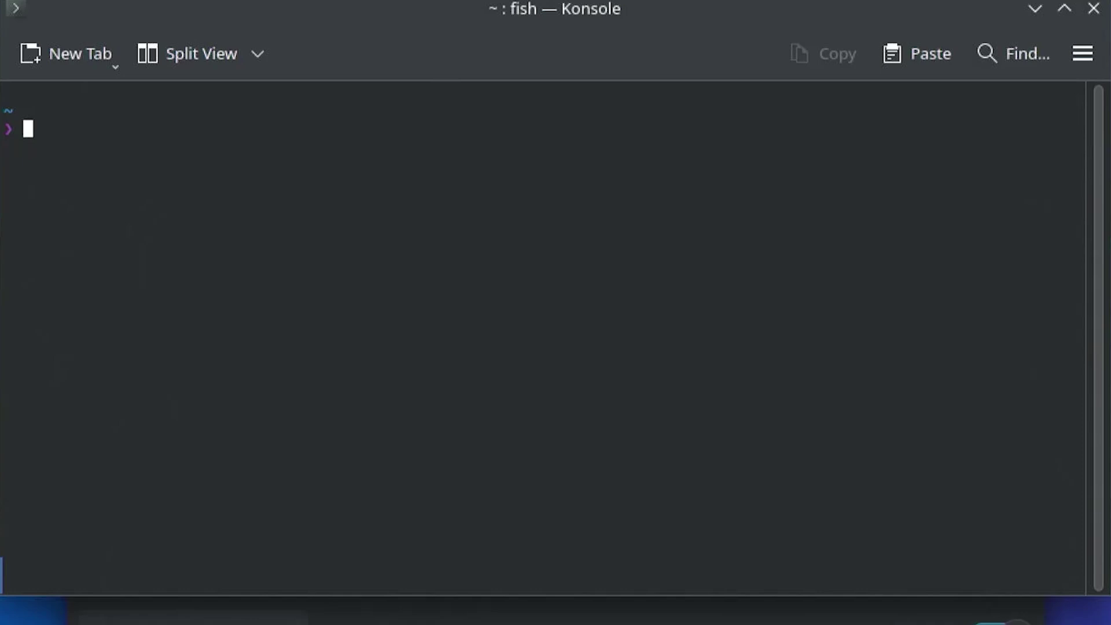
type("sudo su -")
key("Return")
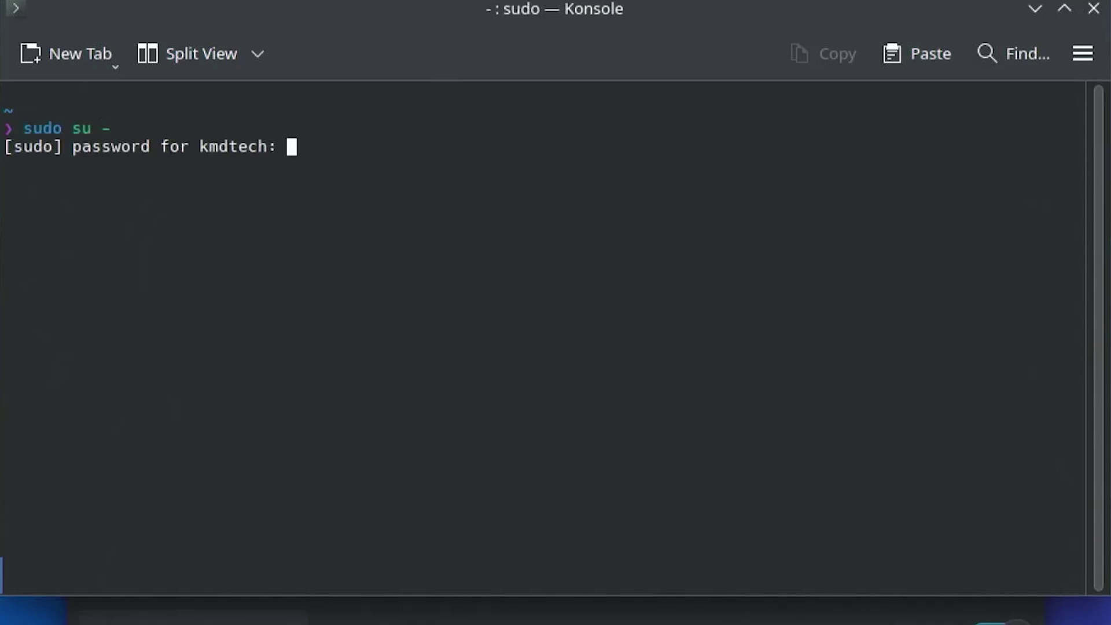
key("Return")
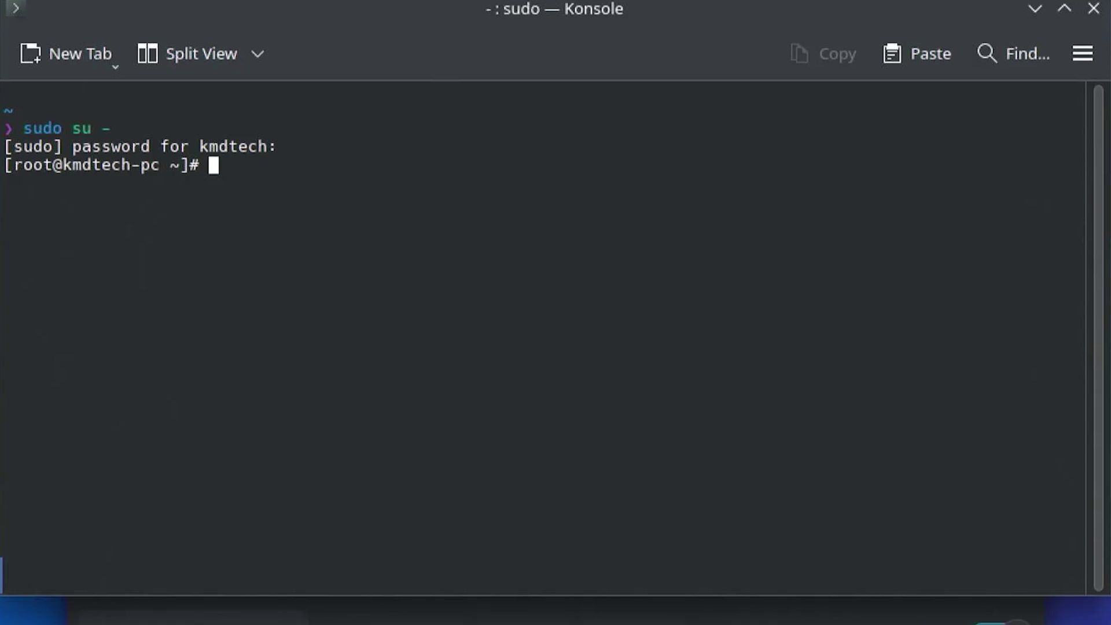
Step: Uncomment GRUB_DISABLE_OS_PROBER=false in /etc/default/grub using nano and save the change
type("nano /et")
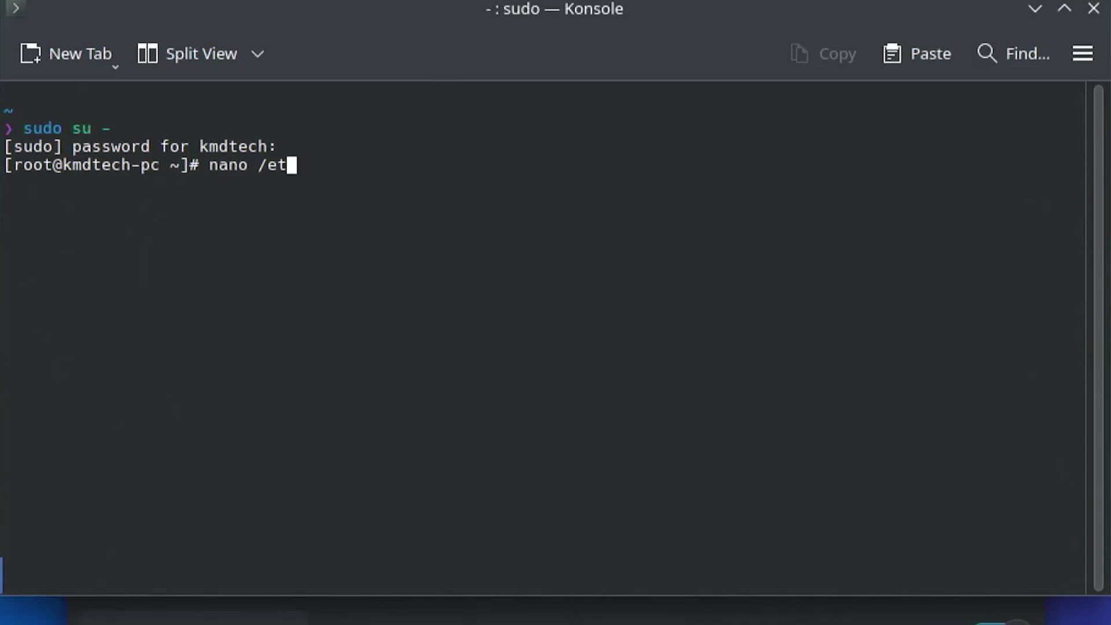
type("c/default/grub")
key("Return")
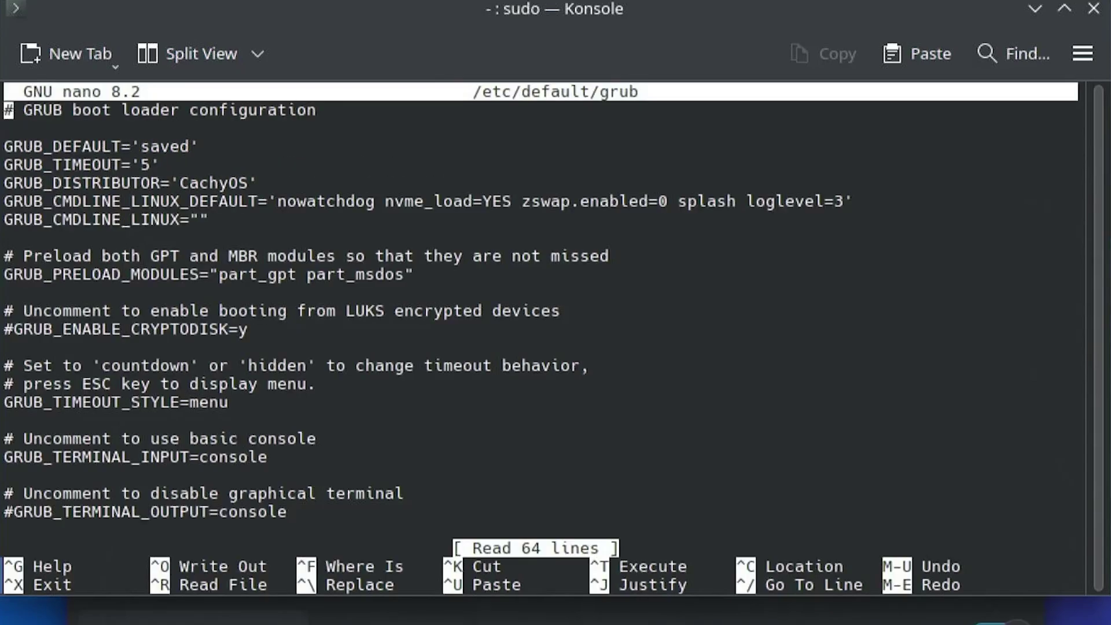
key("Down")
key("Down")
key("Down")
key("Down")
key("Down")
key("Down")
key("Down")
key("Down")
key("Down")
key("Down")
key("Down")
key("Down")
key("Down")
key("Down")
key("Down")
key("Down")
key("Down")
key("Down")
key("Down")
key("Down")
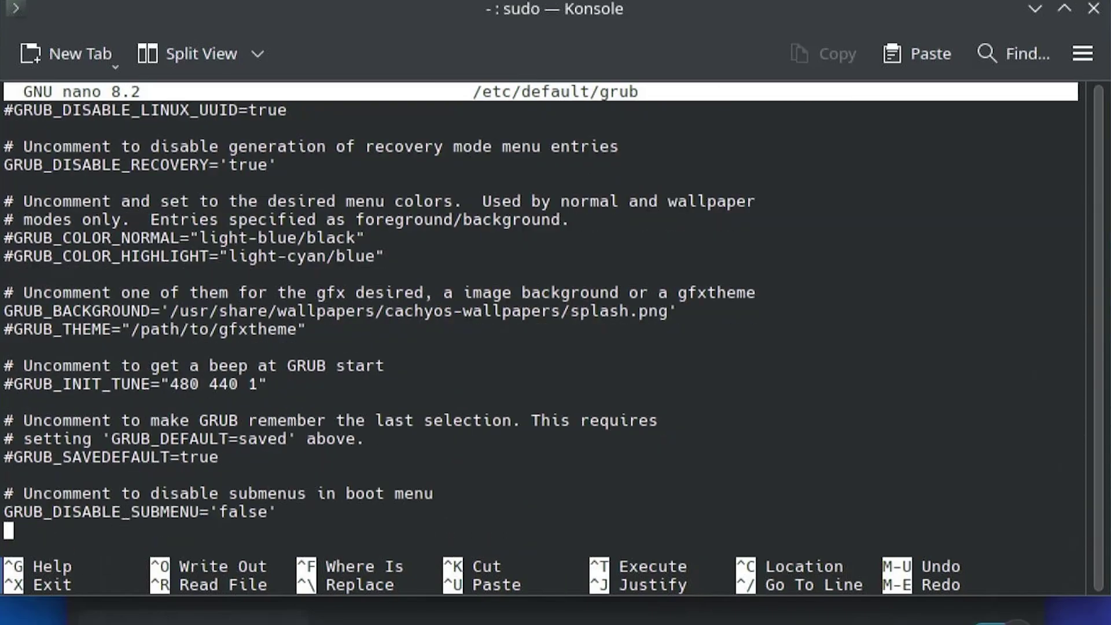
key("Down")
key("Down")
key("Down")
key("Down")
key("Down")
key("Down")
key("Down")
key("Up")
key("Up")
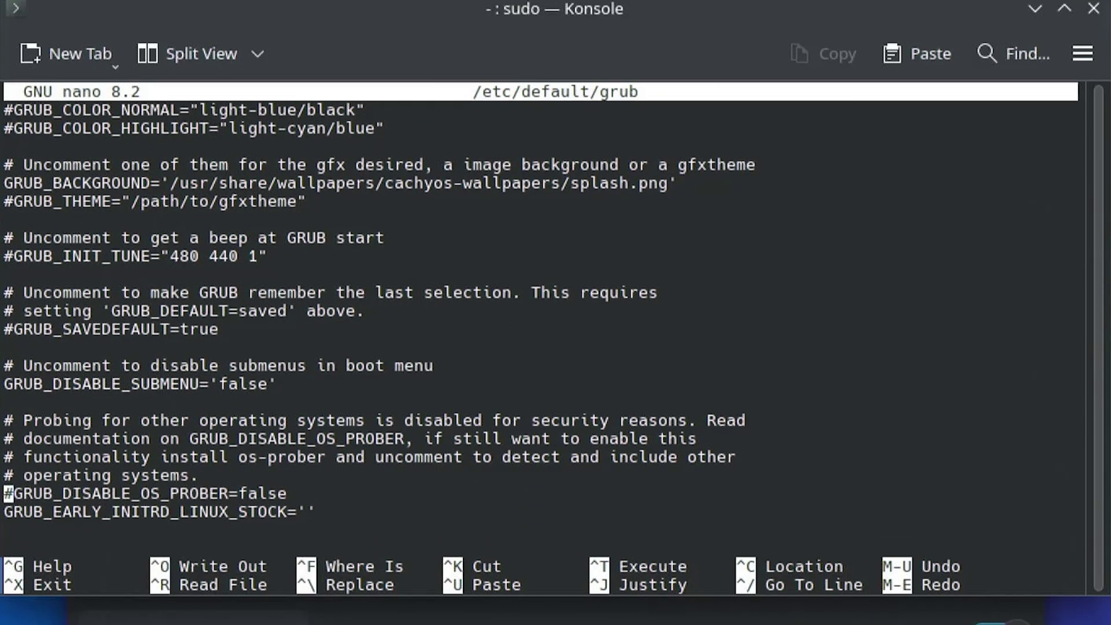
key("Right")
key("BackSpace")
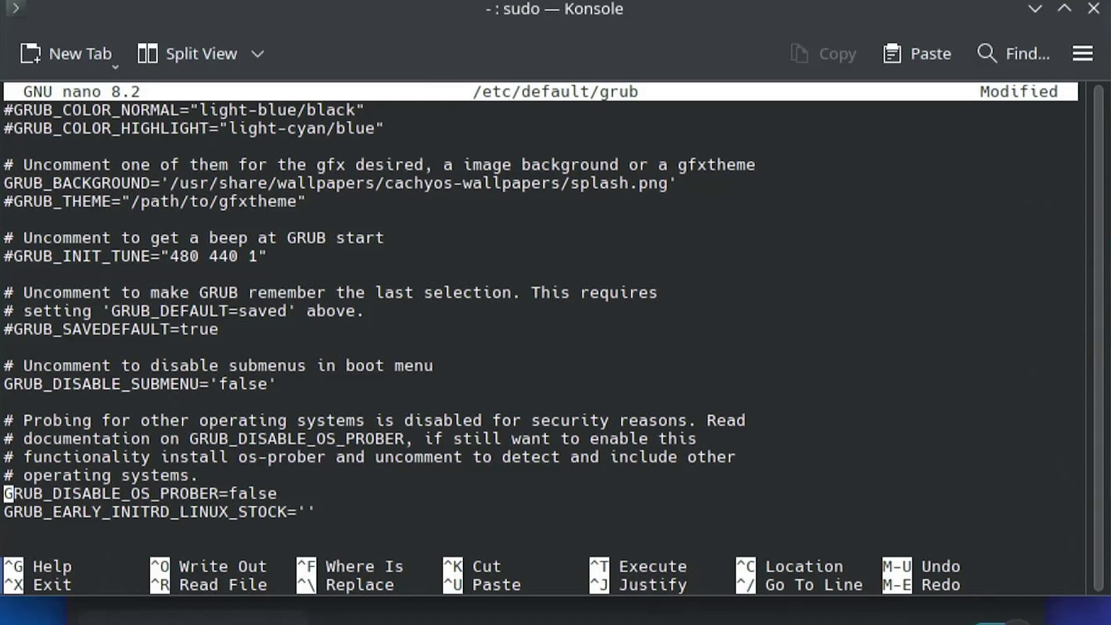
key("ctrl+x")
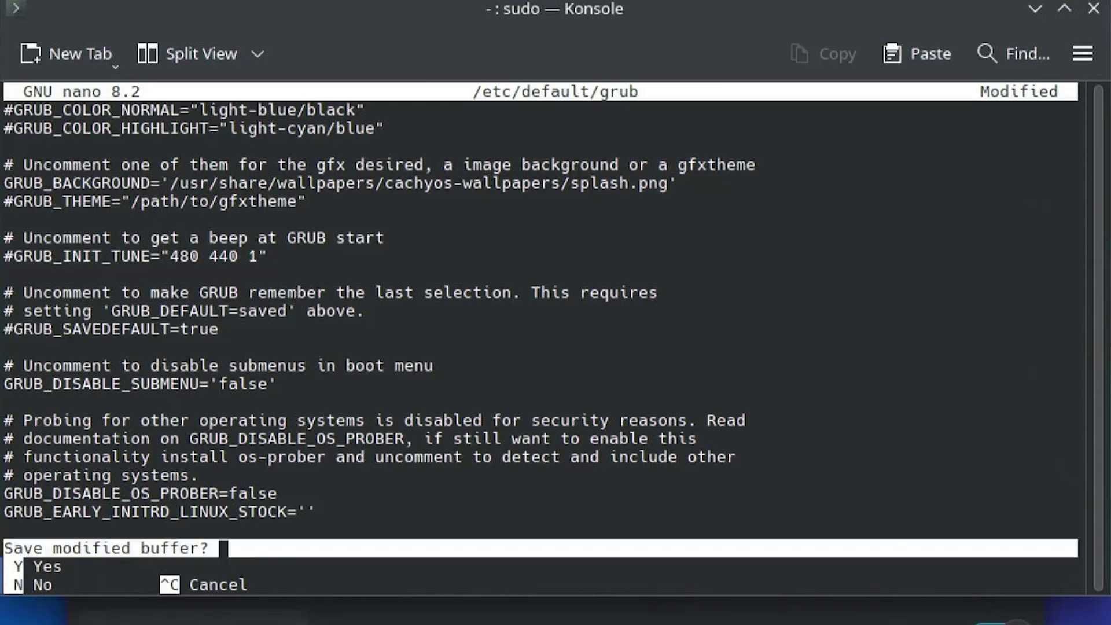
key("y")
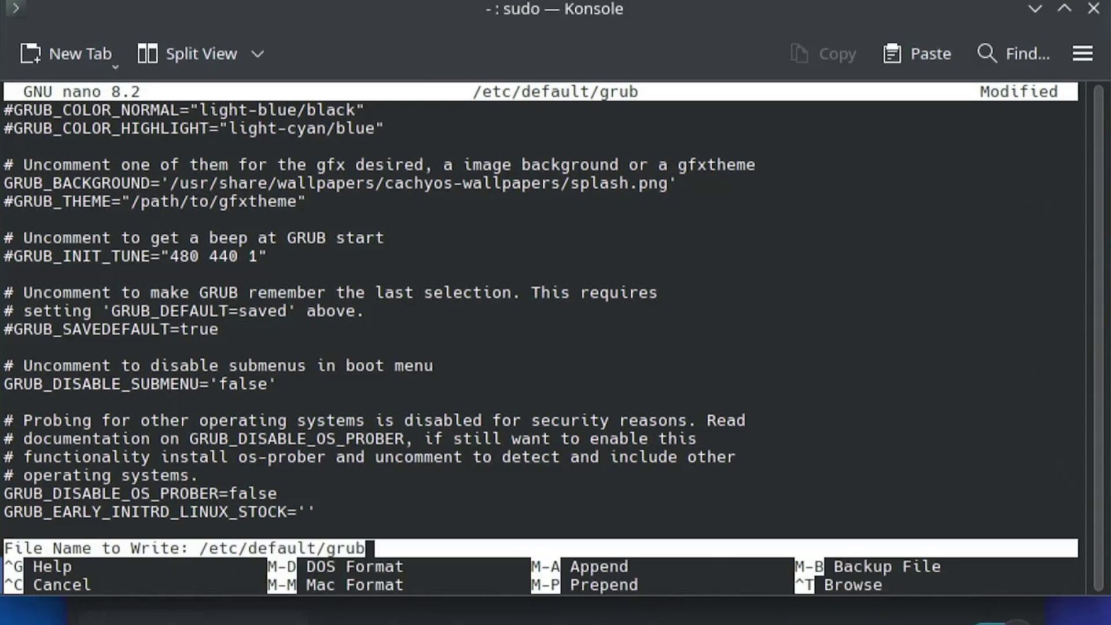
Step: Write the GRUB file, run os-prober, and regenerate /boot/grub/grub.cfg with grub-mkconfig
key("Return")
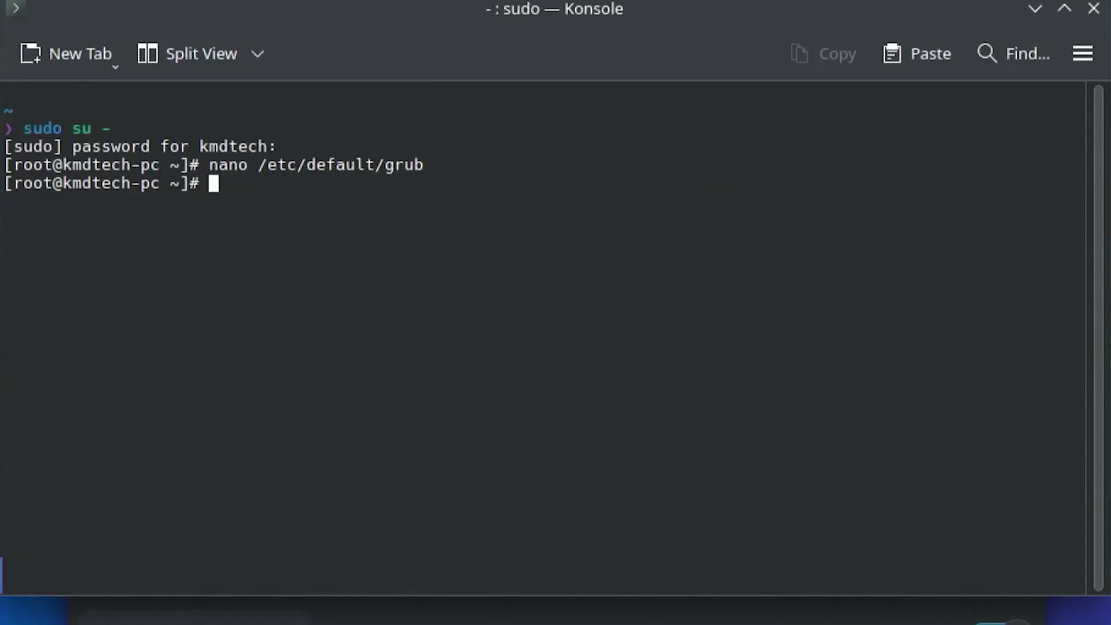
type("os-prober")
key("Return")
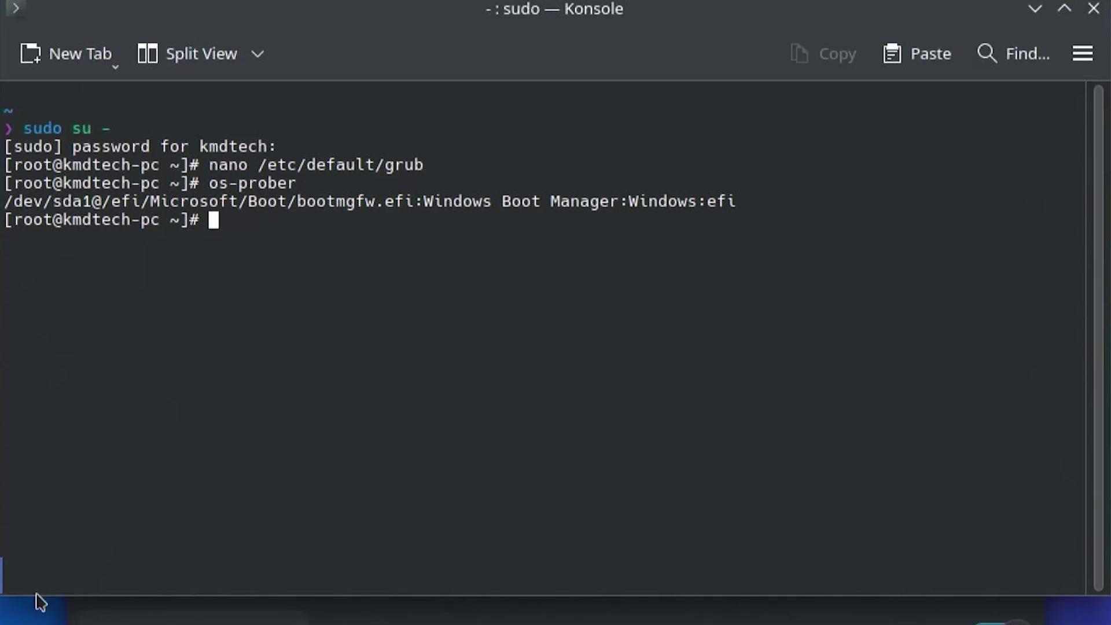
type("grub")
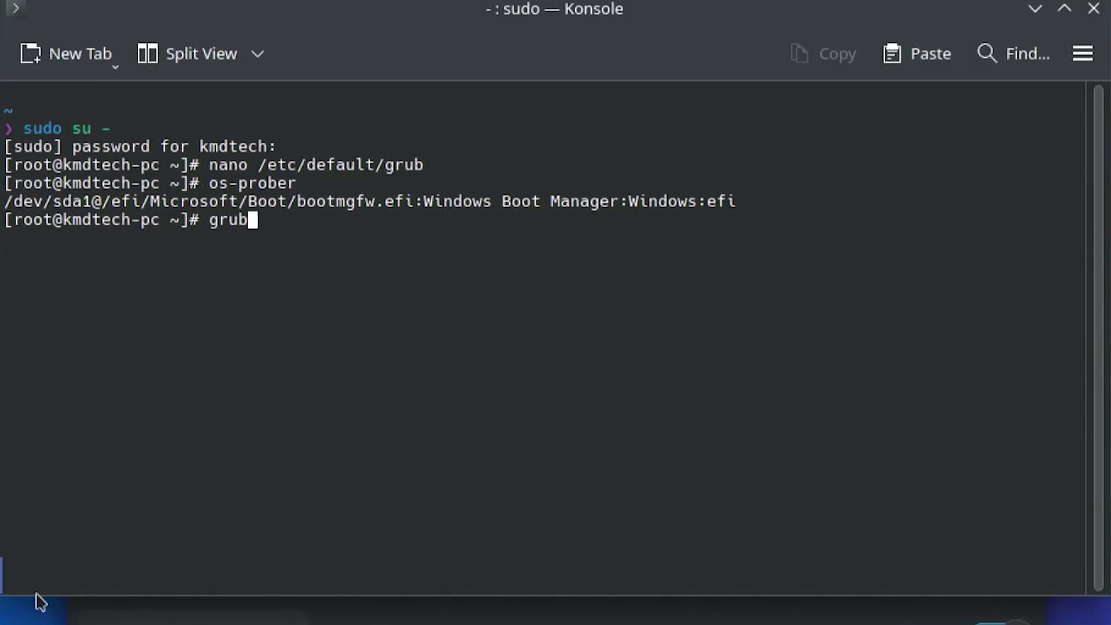
type("-mkconfig -o ")
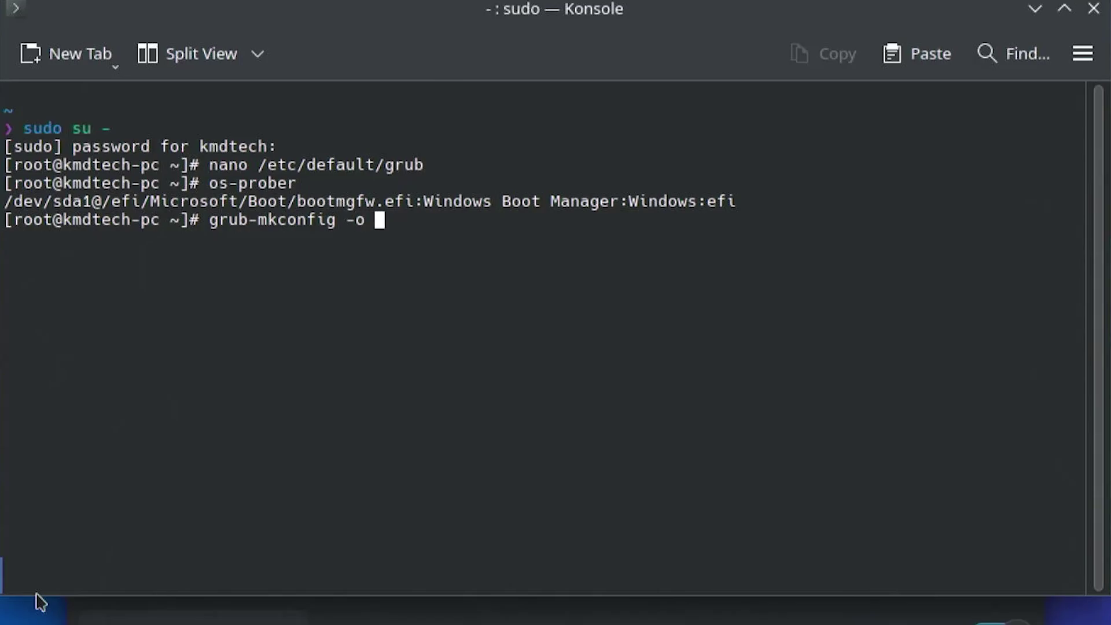
type("/boot/grub/grub.cfg")
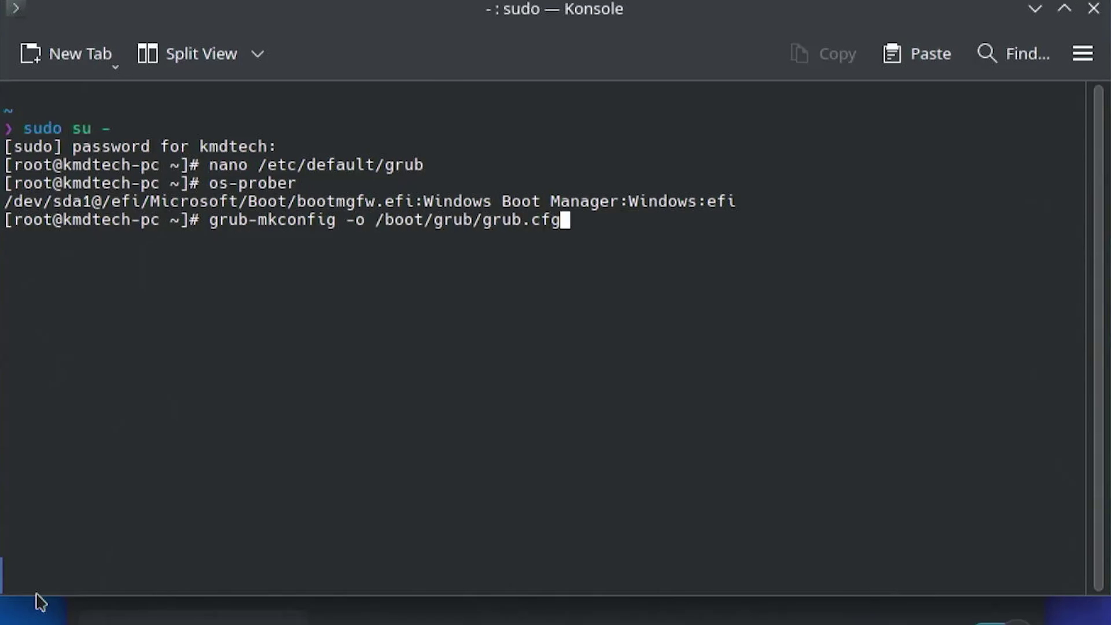
key("Return")
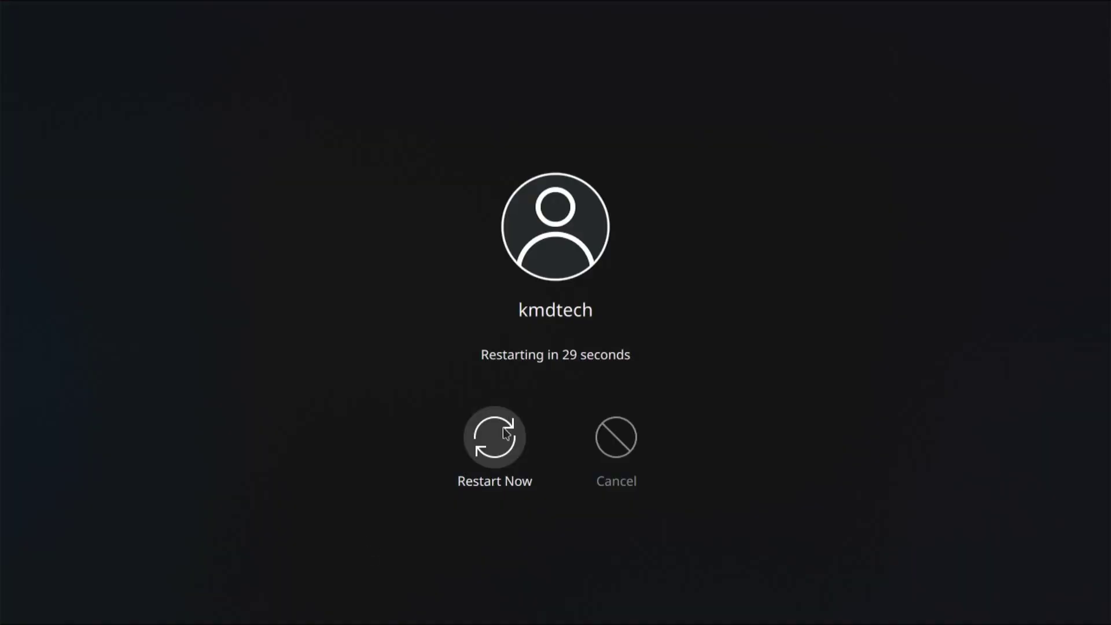
Step: Restart and pick Windows Boot Manager from the GRUB menu to boot Windows
left_click(507, 433)
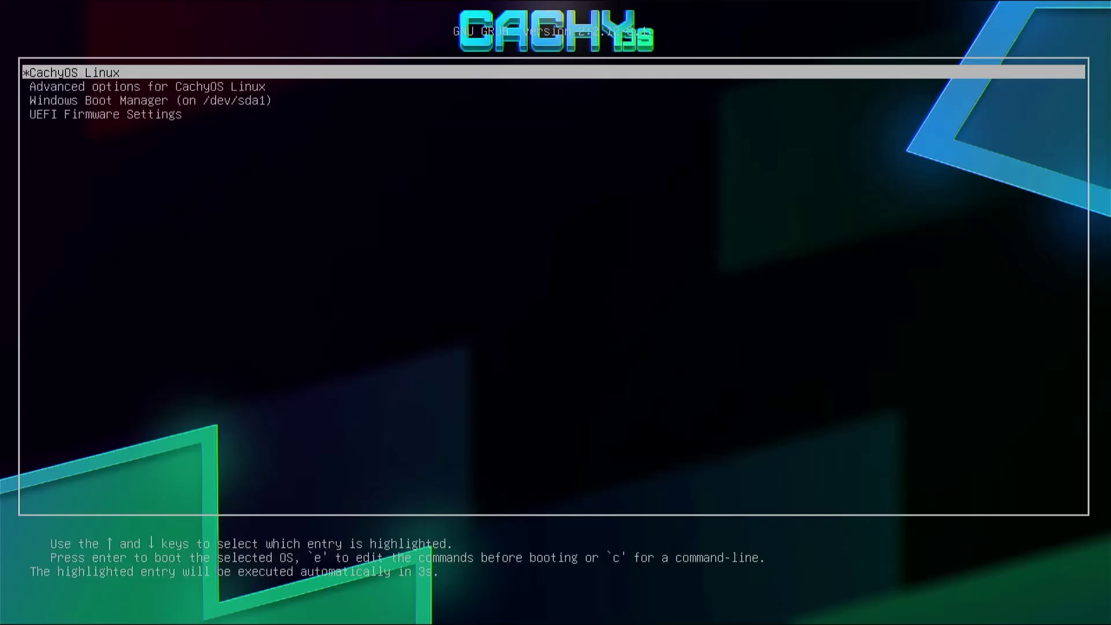
key("Down")
key("Down")
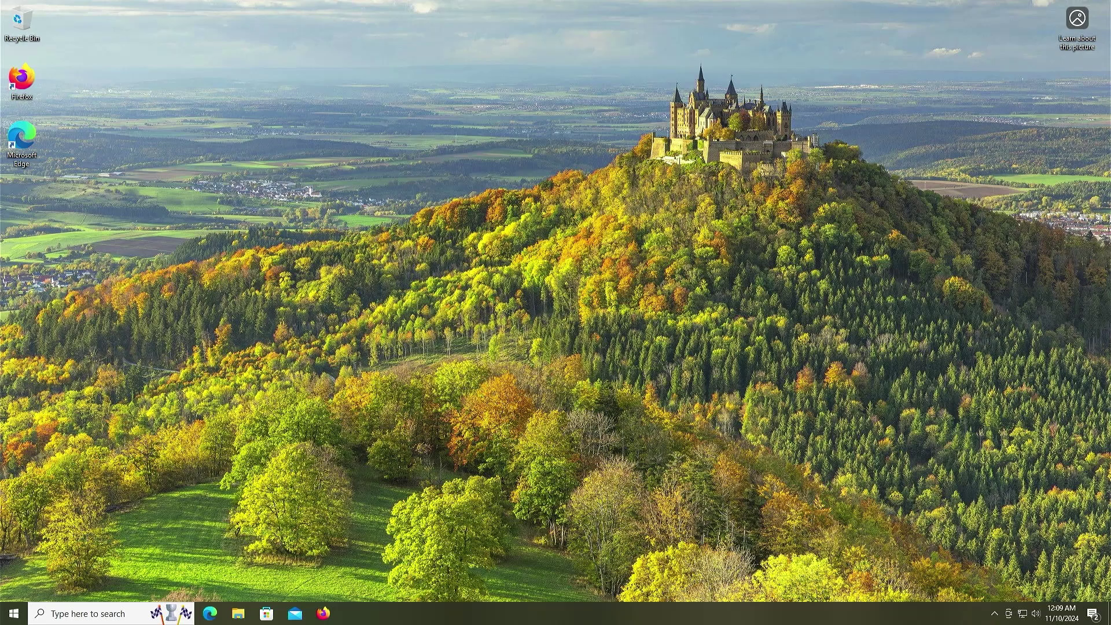
Step: Open Disk Management and inspect the 2.93 GB EFI partition, finding Delete Volume unavailable
key("super")
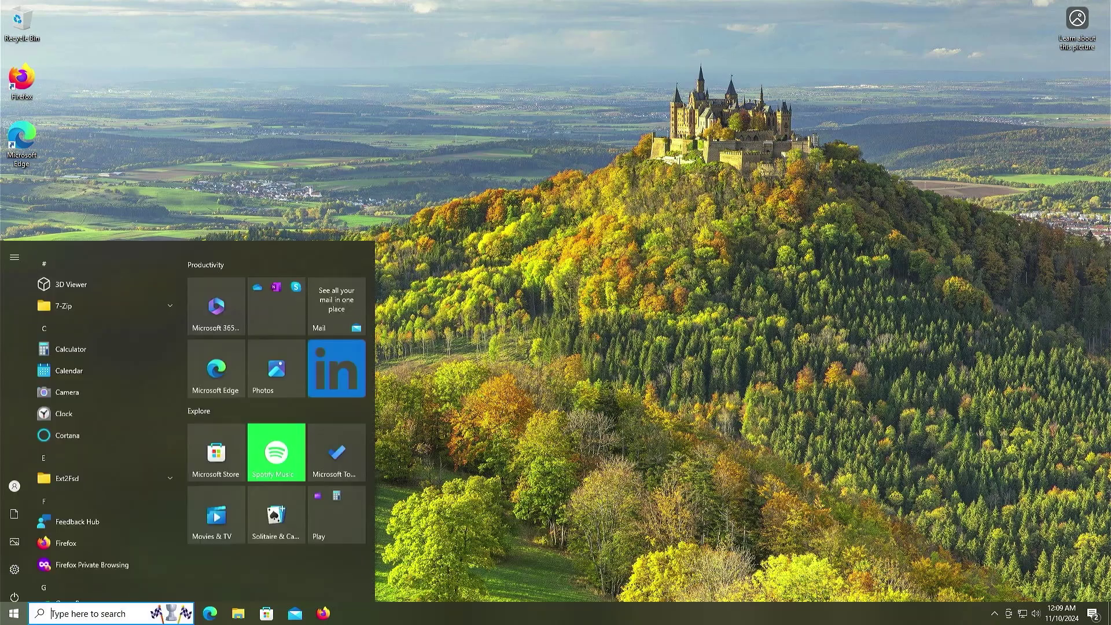
type("disk management")
key("Return")
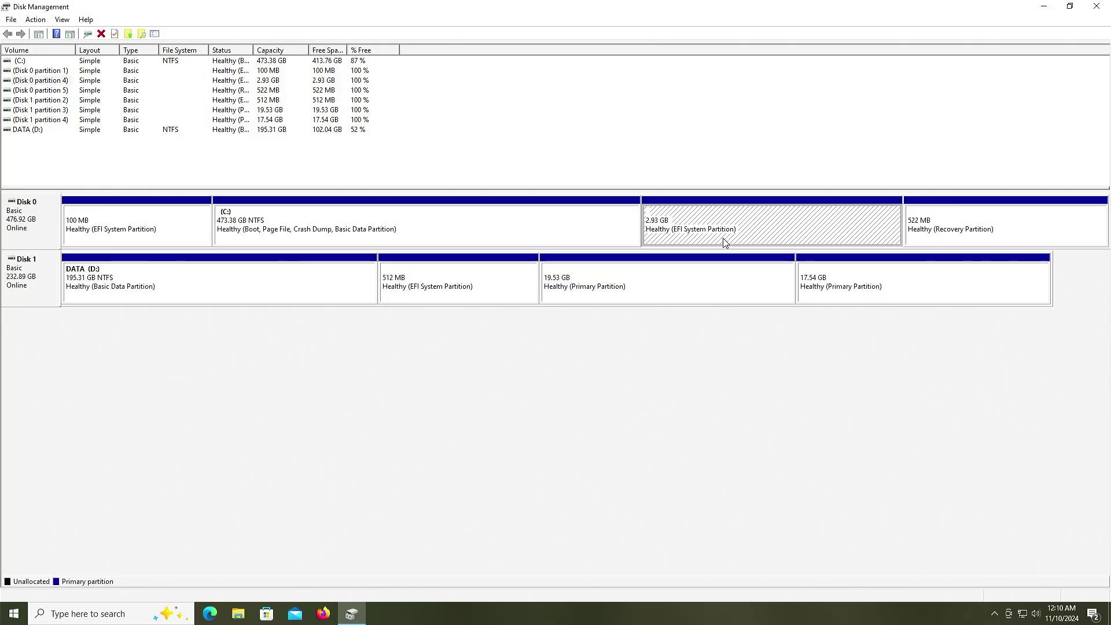
right_click(723, 241)
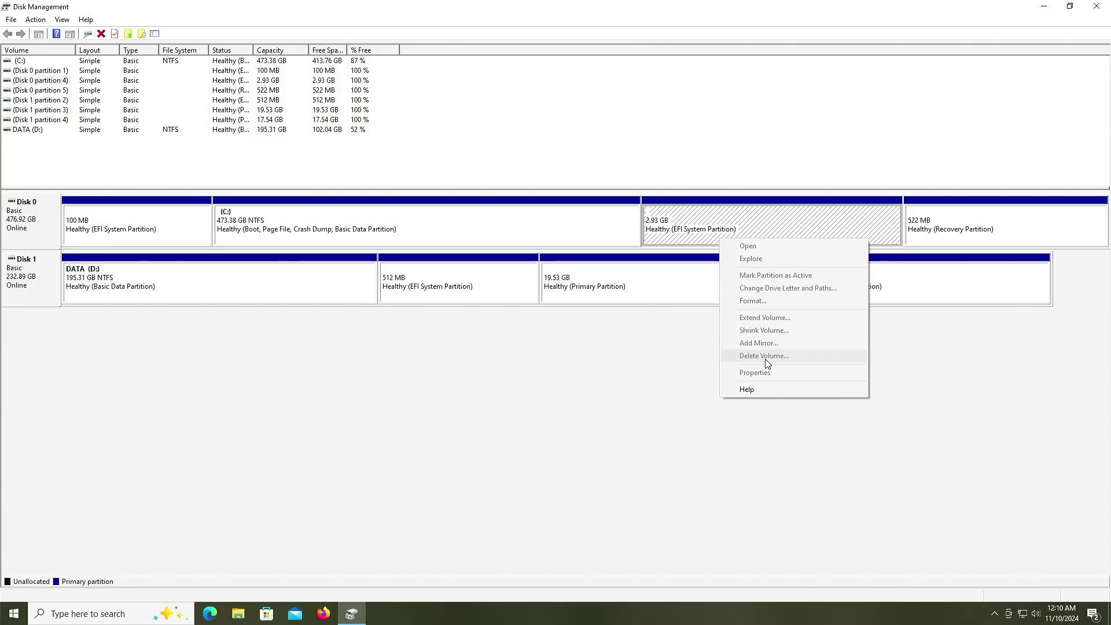
left_click(716, 234)
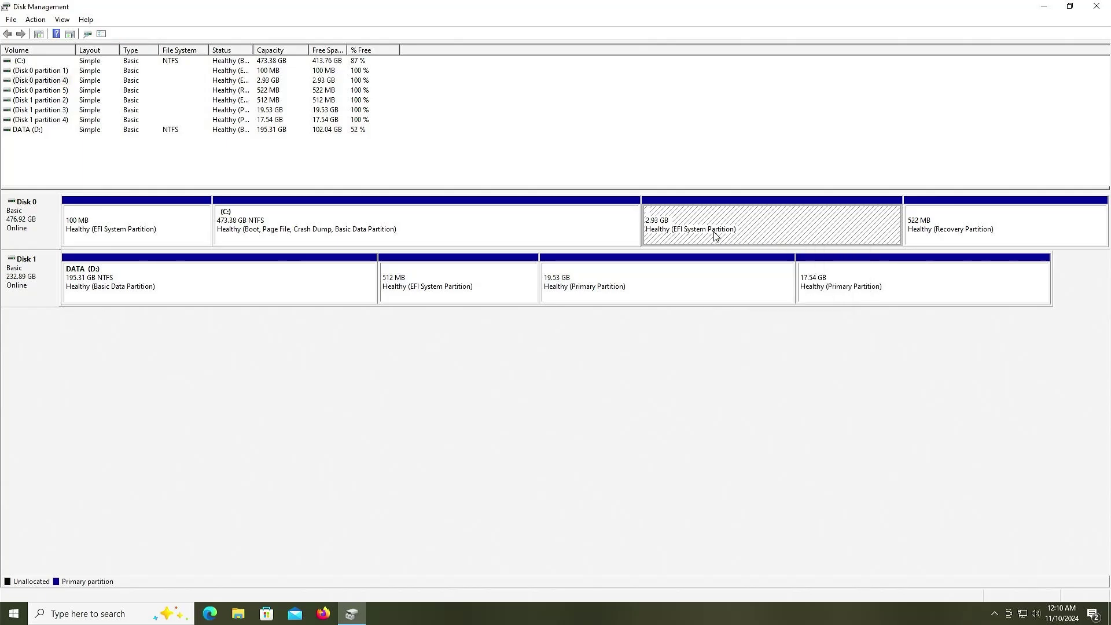
Step: Start diskpart in an administrator Command Prompt, list the disks and select disk 0
key("super")
type("cmd")
key("ctrl+shift+Return")
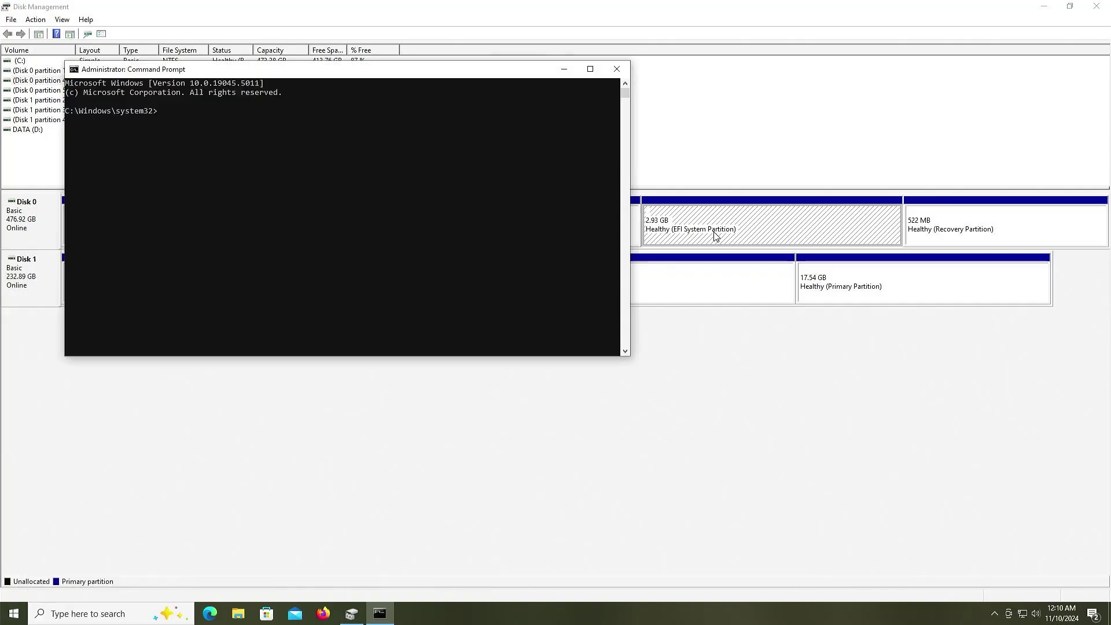
type("diskpart")
key("Return")
type("list disk")
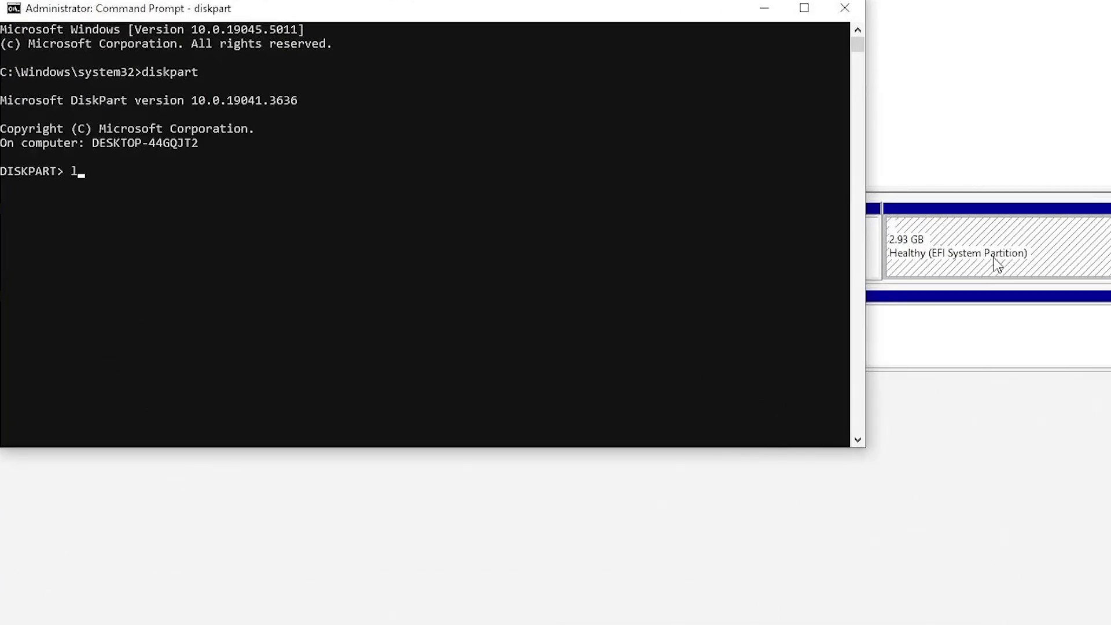
key("Return")
type("sel disk 0")
key("Return")
Step: List disk 0's partitions, select partition 4 and delete it with override
type("list part")
key("Return")
type("sel part ")
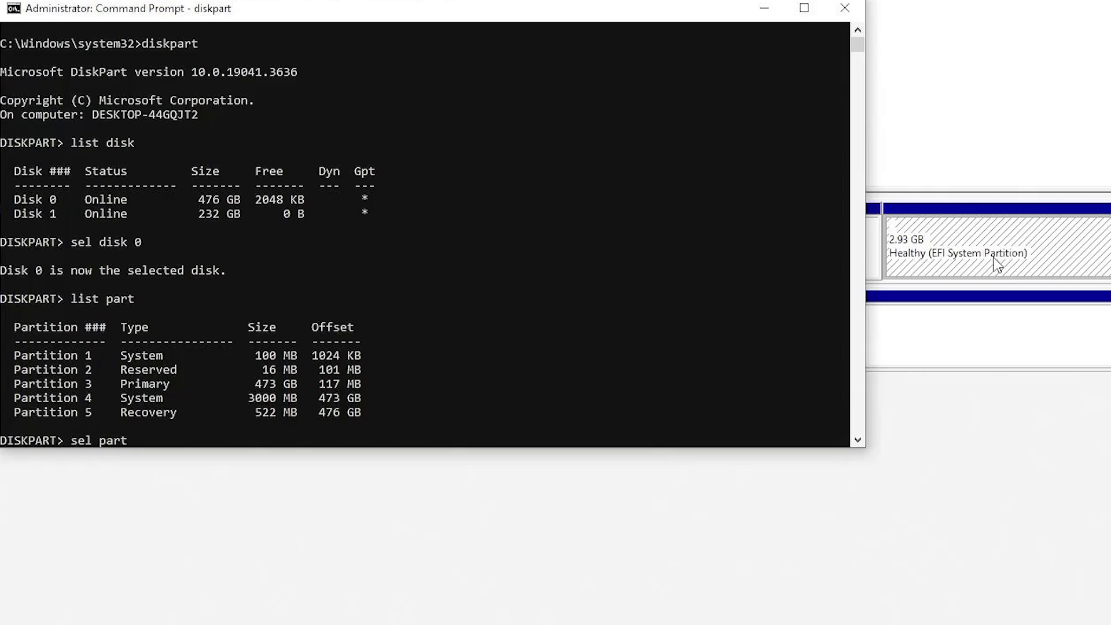
type("4")
key("Return")
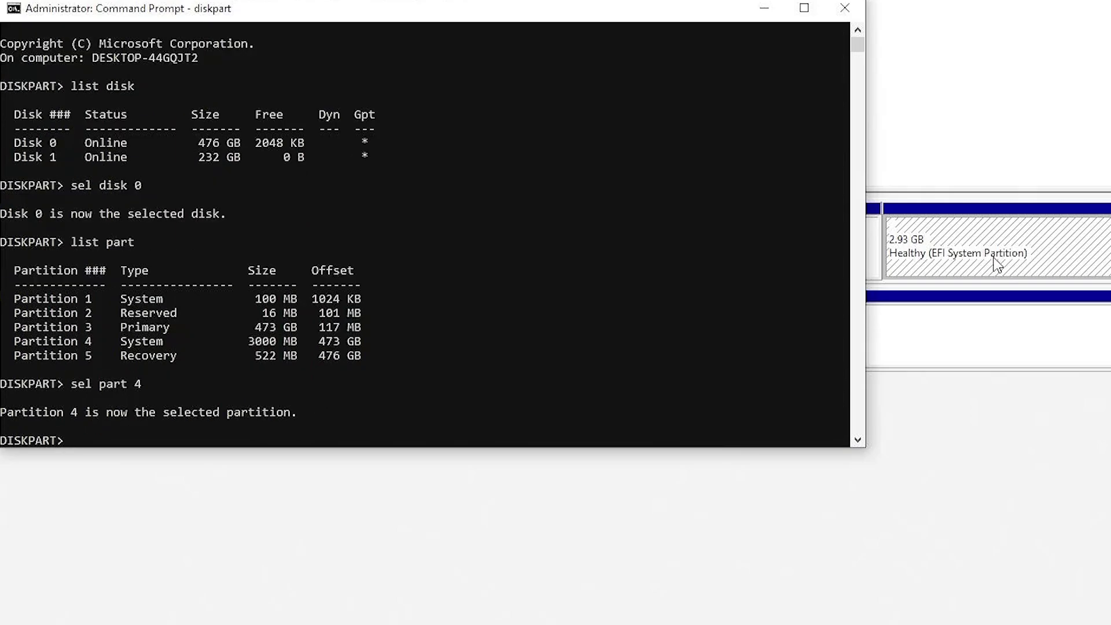
type("delete partition override")
key("Return")
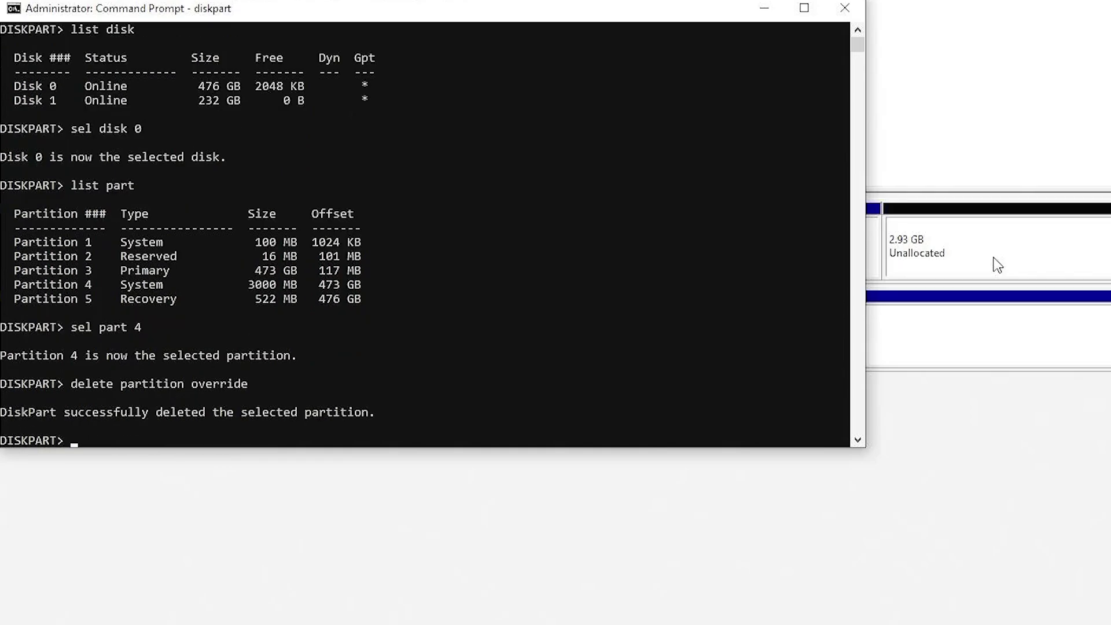
Step: Extend C: into the 2.93 GB unallocated space via the Extend Volume Wizard, reaching 476.31 GB
left_click(718, 234)
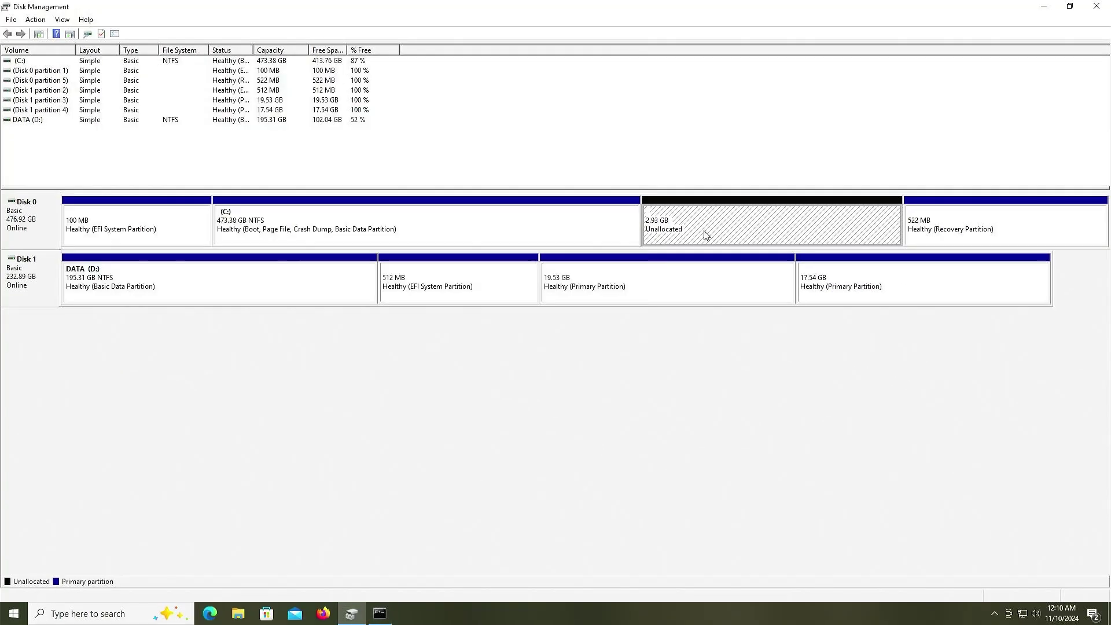
left_click(622, 228)
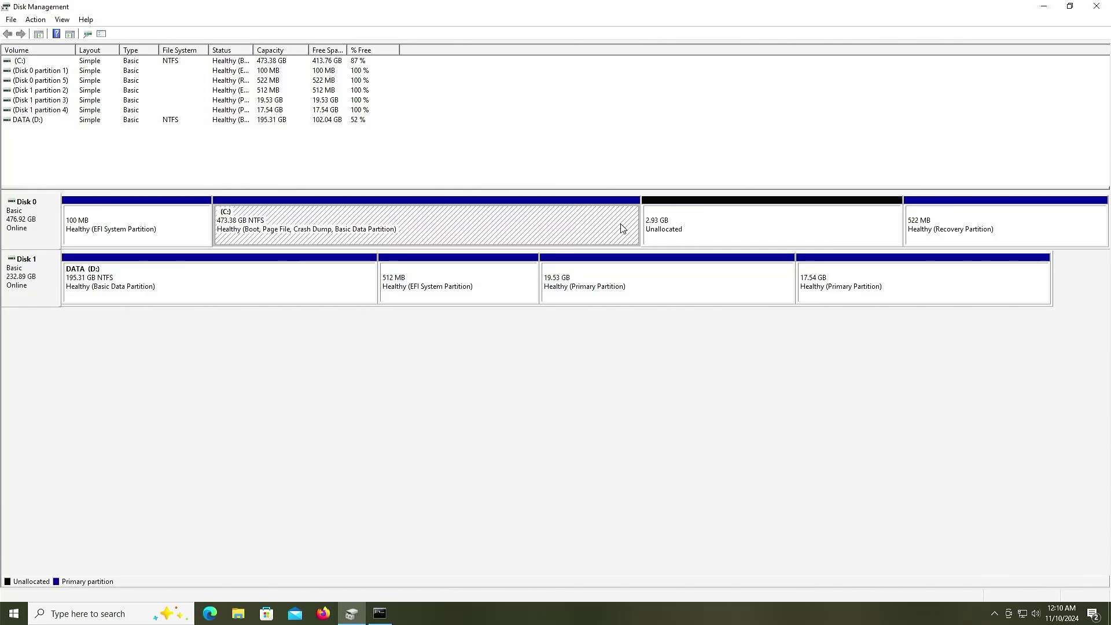
right_click(621, 228)
left_click(636, 304)
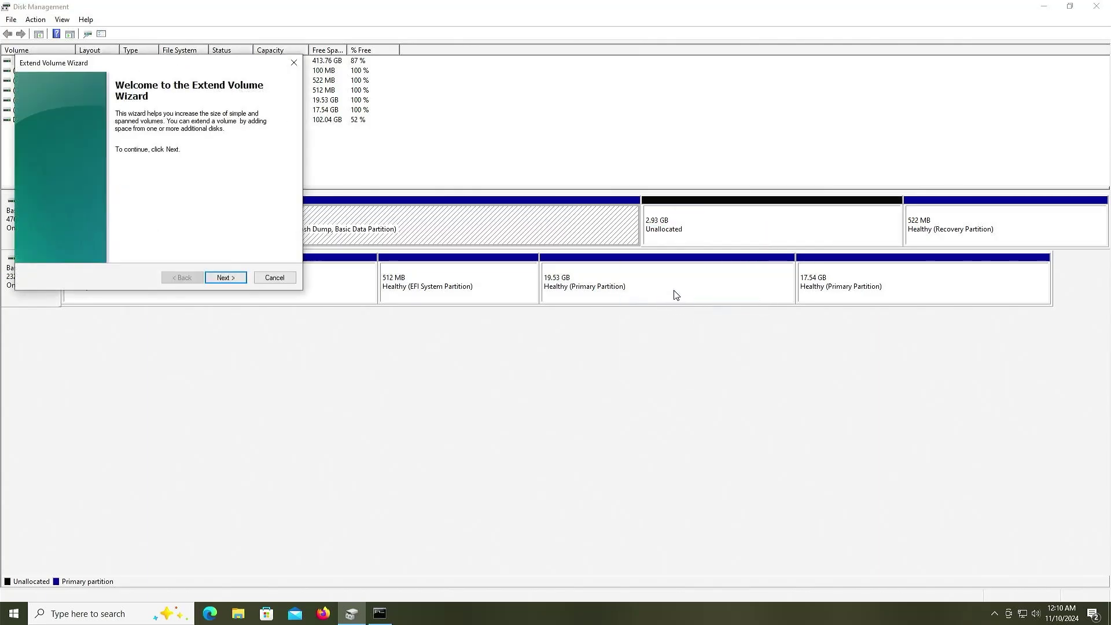
left_click(226, 278)
left_click(226, 277)
left_click(225, 278)
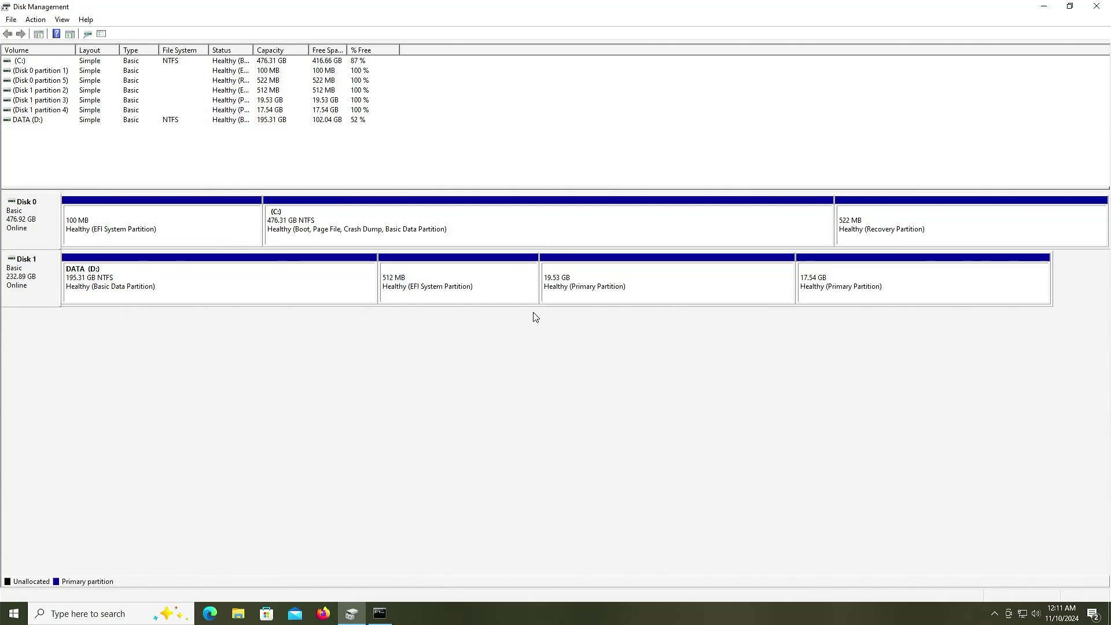
left_click(518, 297)
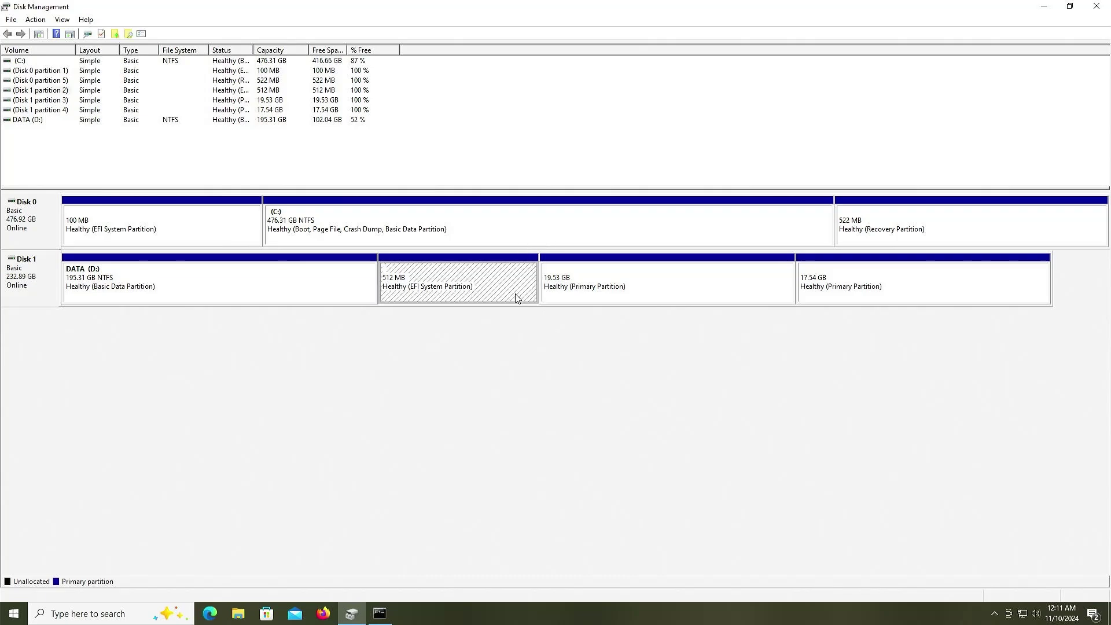
left_click(630, 297)
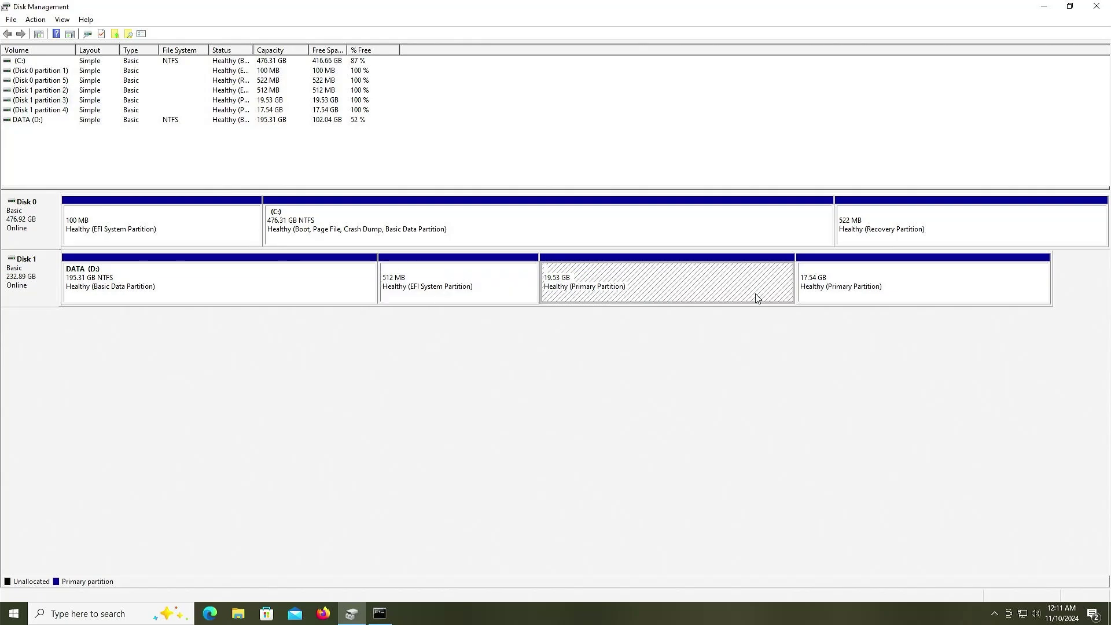
left_click(843, 299)
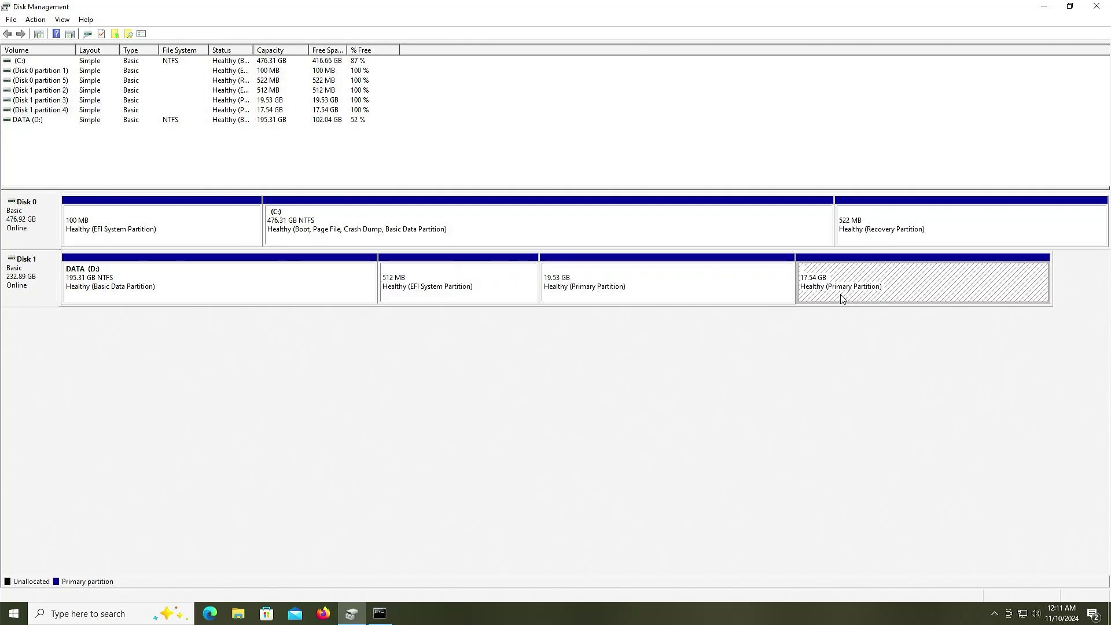
left_click(316, 295)
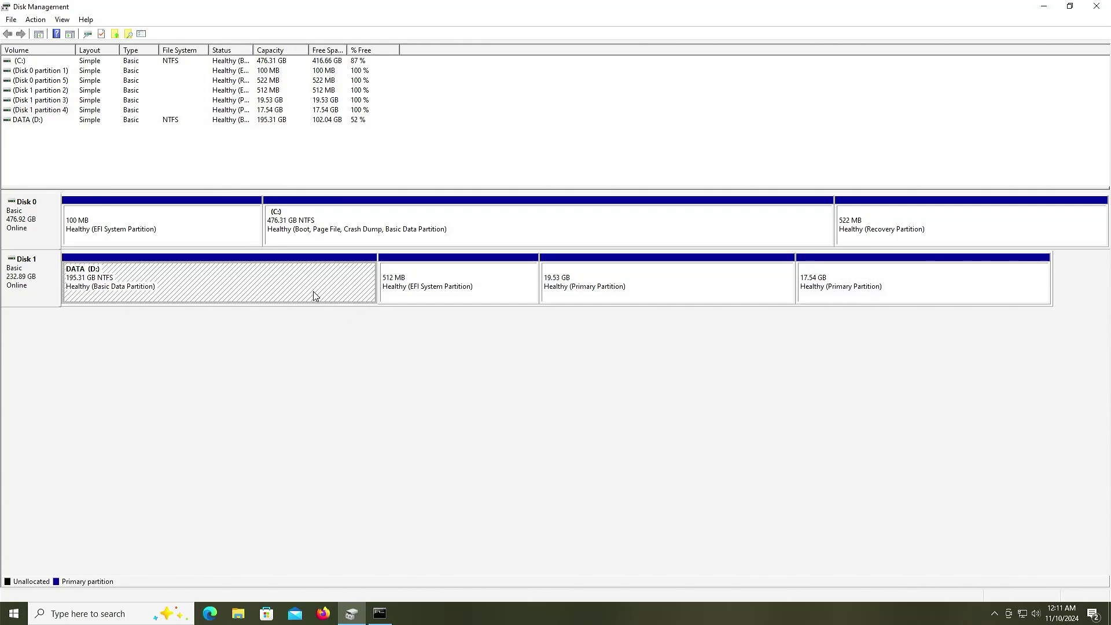